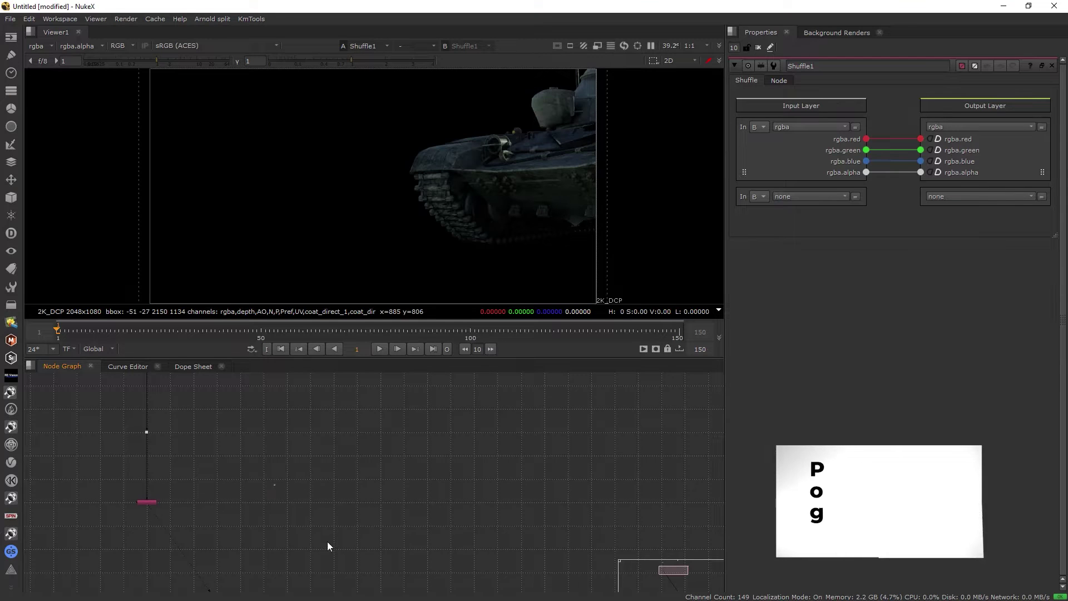
Examine the Read1 background footage and its noise reduction node in the node graph
scroll(420, 523, "down", 4)
scroll(417, 507, "up", 2)
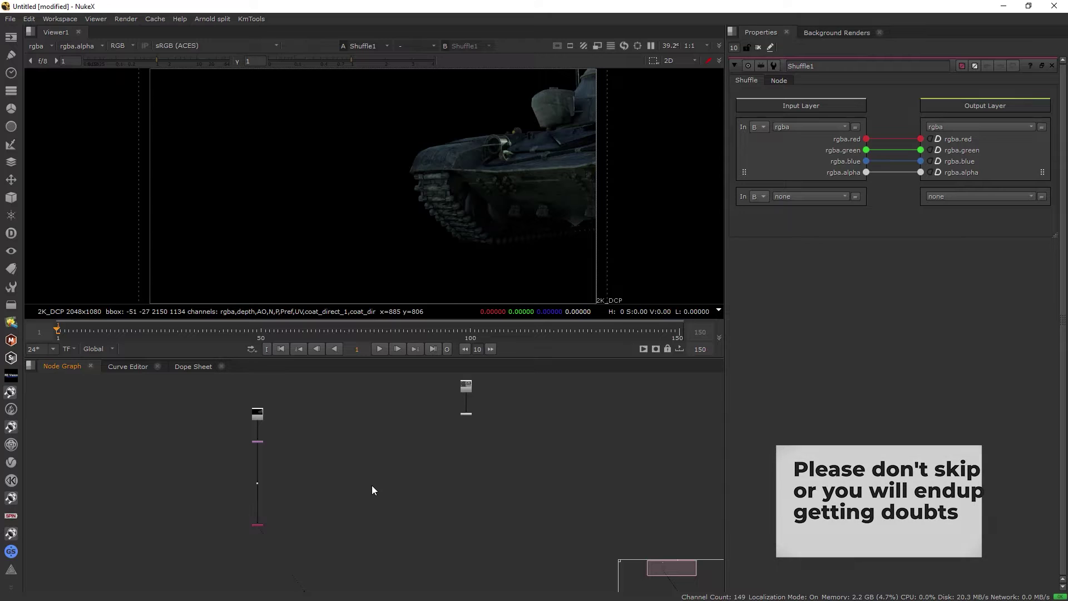
left_click_drag(300, 553, 232, 507)
left_click(323, 523)
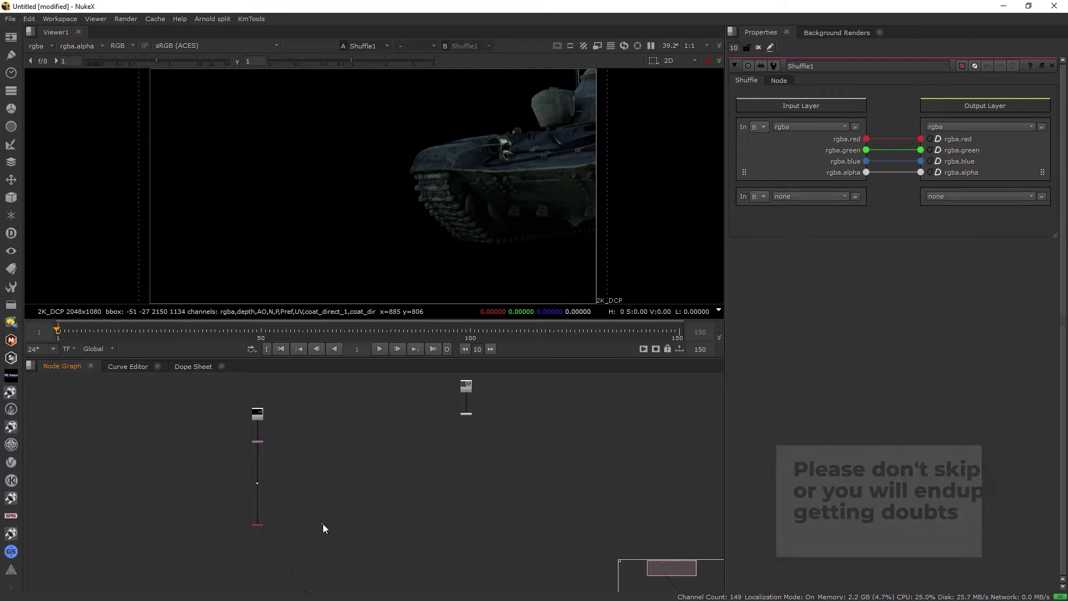
scroll(282, 508, "up", 1)
scroll(289, 507, "down", 1)
scroll(290, 508, "up", 1)
key("space")
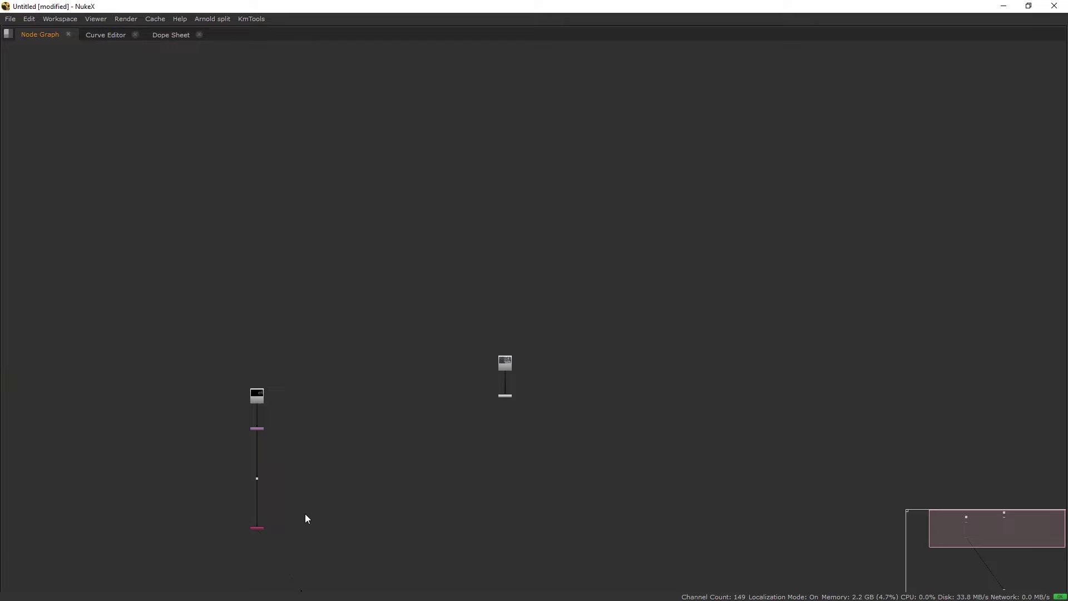
scroll(527, 379, "up", 4)
left_click_drag(579, 382, 460, 212)
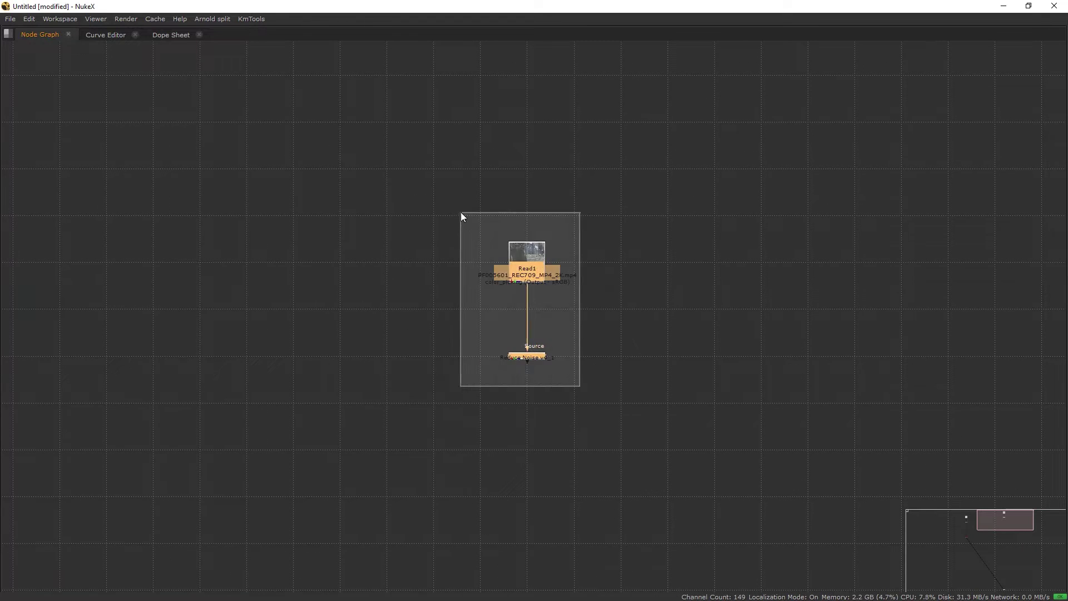
left_click(430, 348)
middle_click_drag(508, 329, 451, 437)
key("space")
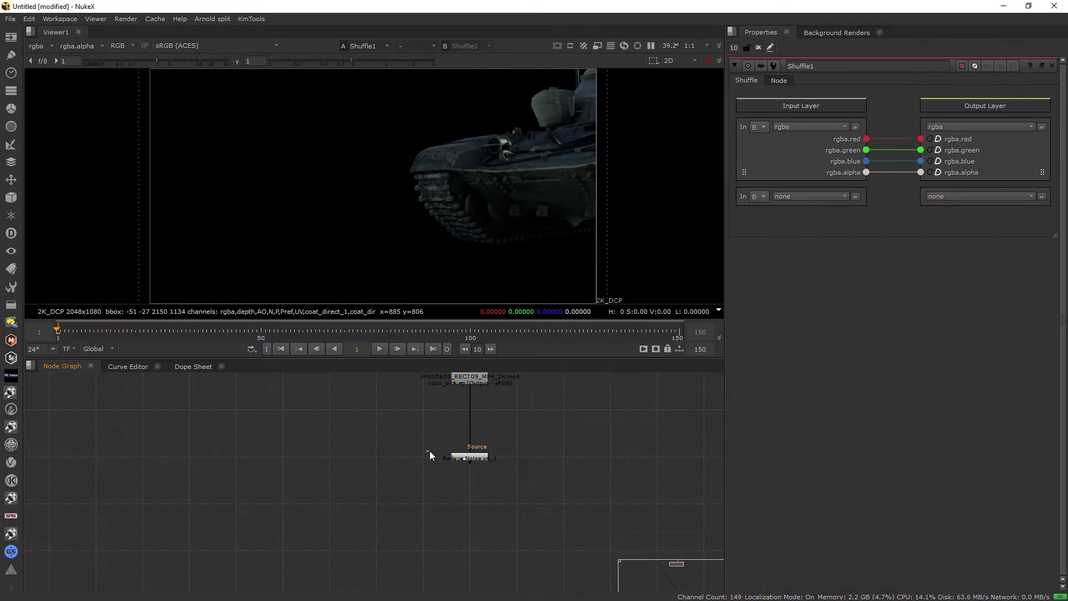
Display the noise reduction node's output of the street plate in the viewer
left_click_drag(419, 434, 508, 476)
key("1")
left_click(538, 485)
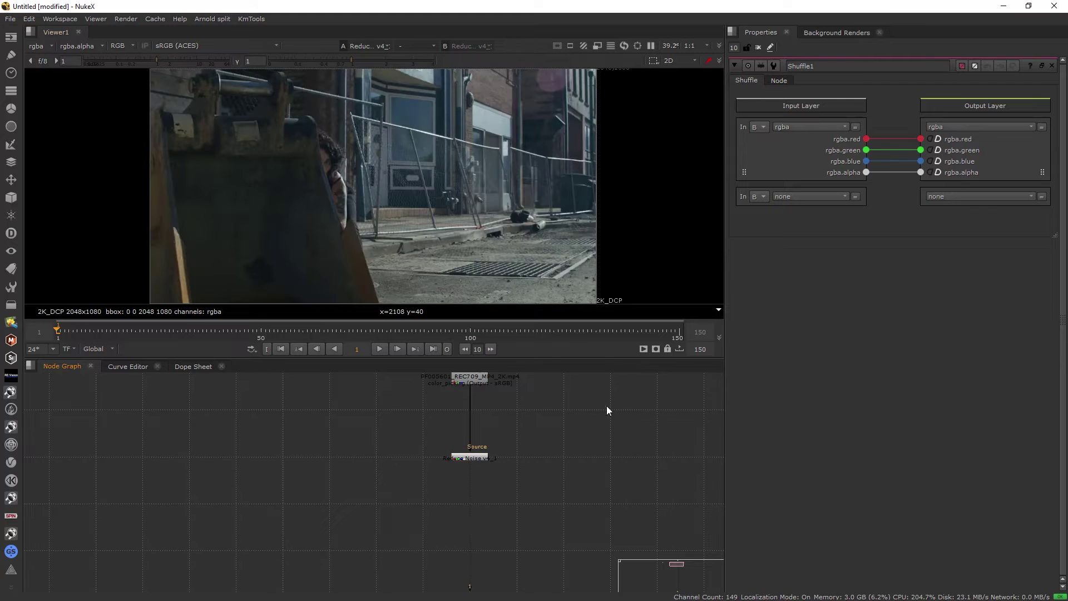
Check the project's color management settings, and close them along with the Shuffle1 properties
key("s")
left_click(773, 78)
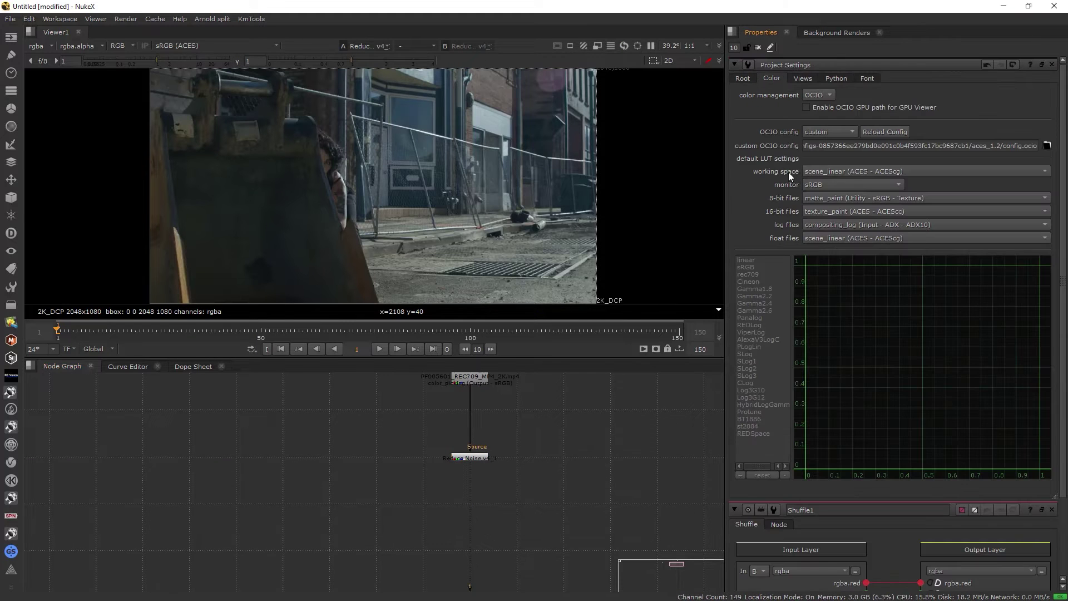
left_click(1051, 65)
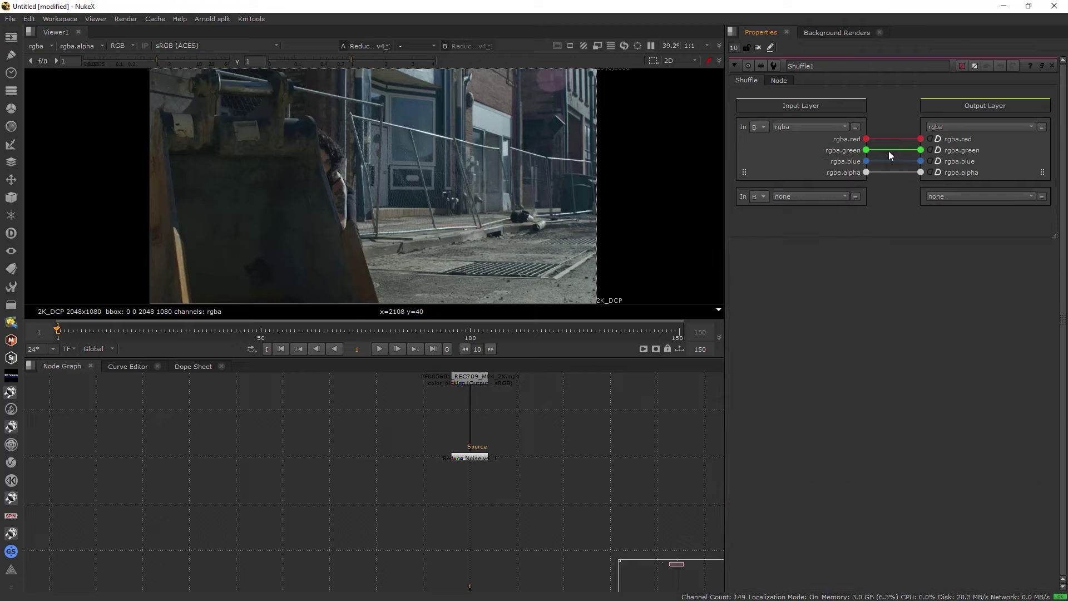
left_click(1051, 65)
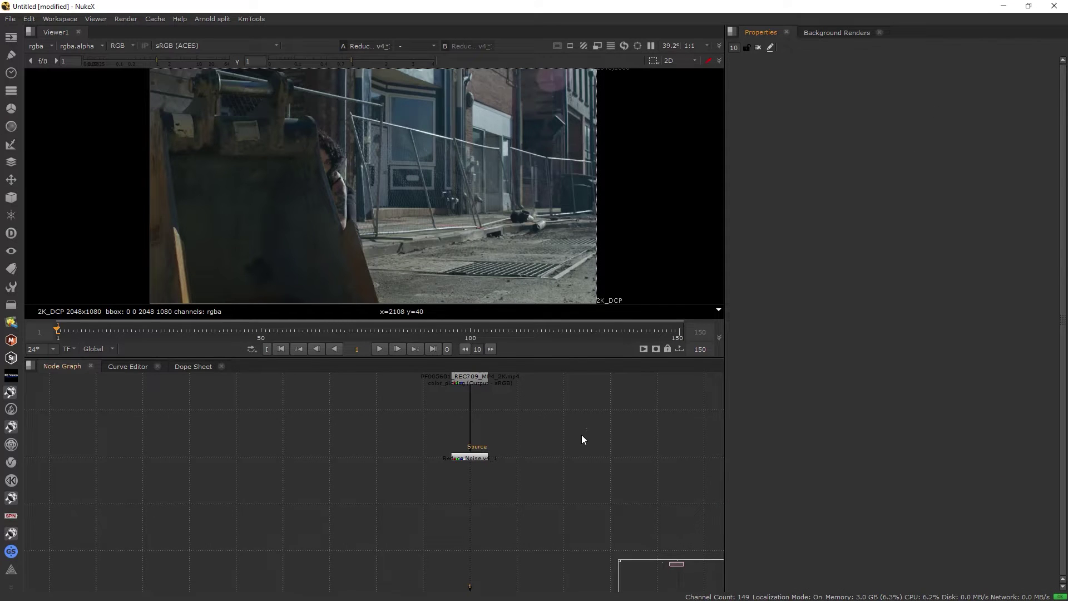
View the tank render's Reformat1 output and inspect the overscan bounding box around the frame's upper corner
scroll(485, 495, "down", 5)
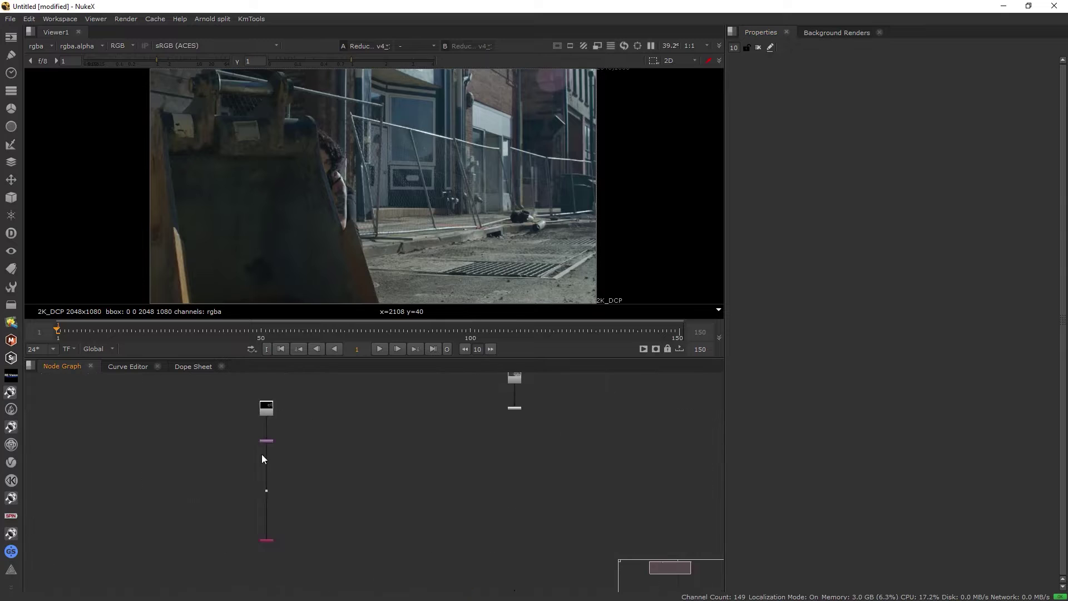
scroll(233, 436, "up", 5)
left_click_drag(233, 435, 446, 482)
key("1")
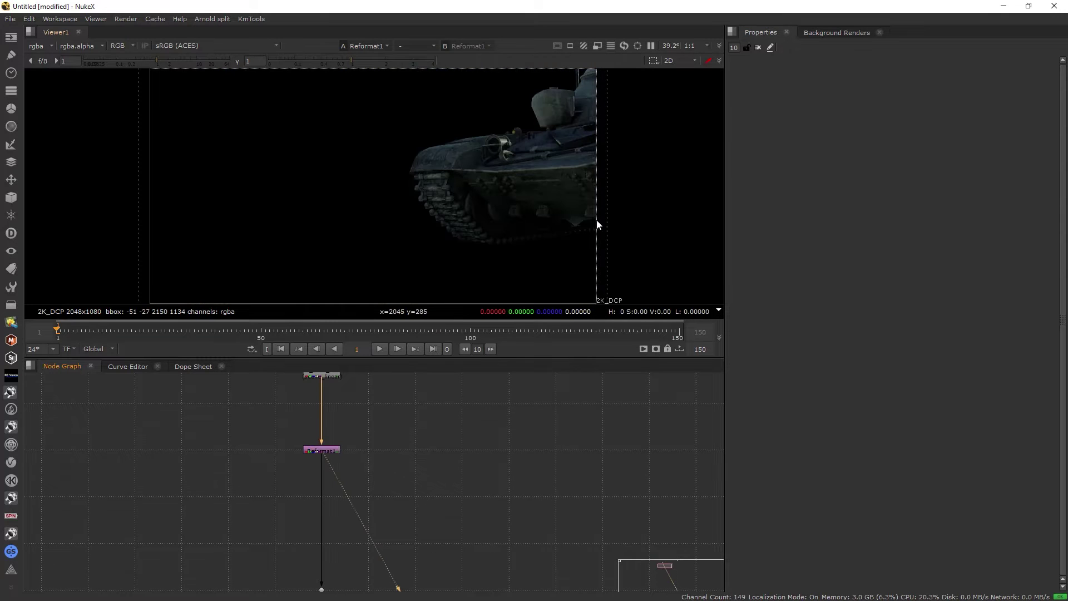
middle_click_drag(609, 95, 561, 266)
scroll(561, 265, "up", 7)
left_click_drag(561, 265, 508, 139)
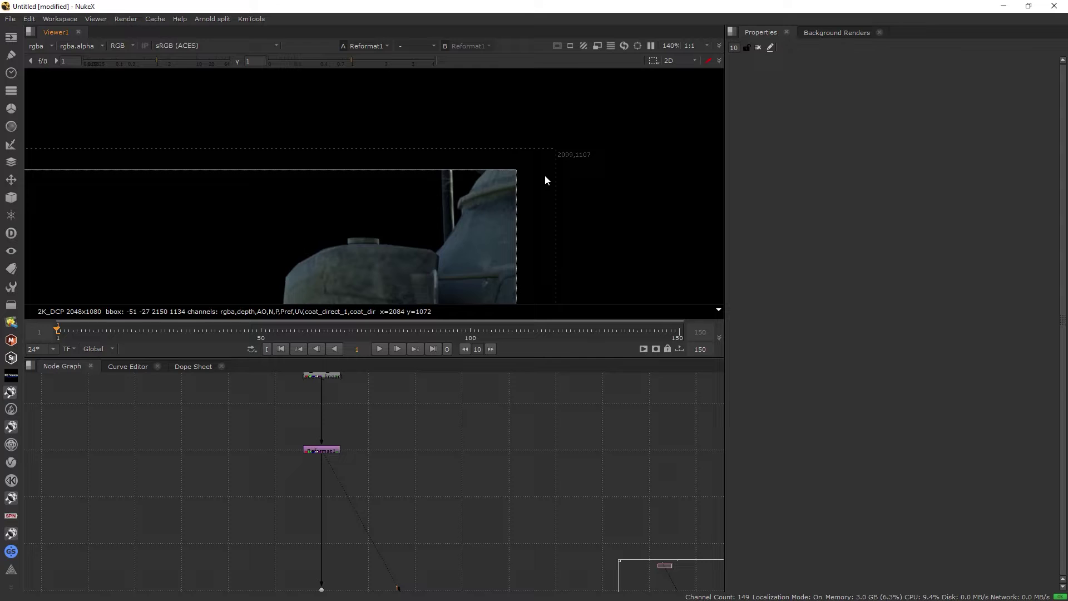
key("f")
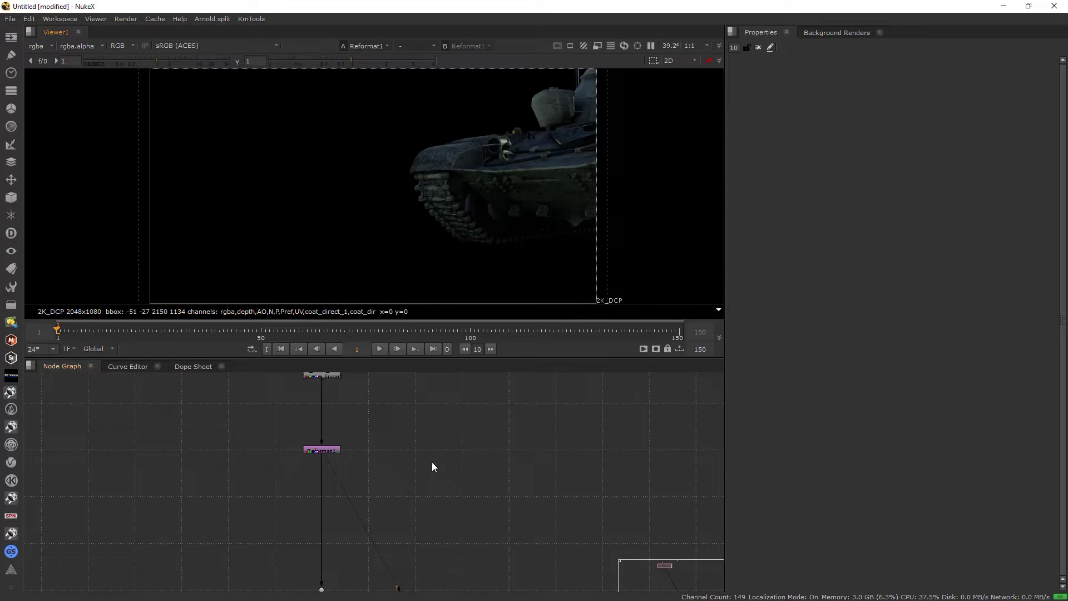
Display the Shuffle1 node below the tank's Reformat1 in the viewer
scroll(447, 489, "down", 3)
middle_click_drag(423, 560, 419, 463)
scroll(384, 462, "up", 3)
left_click_drag(315, 463, 480, 543)
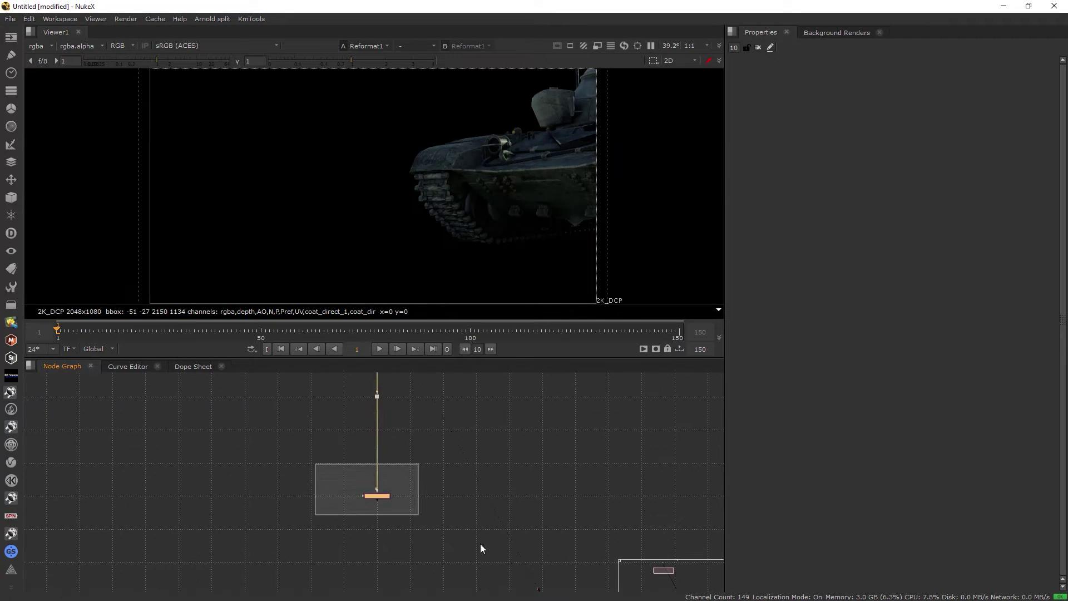
scroll(387, 496, "up", 3)
key("space")
key("1")
key("space")
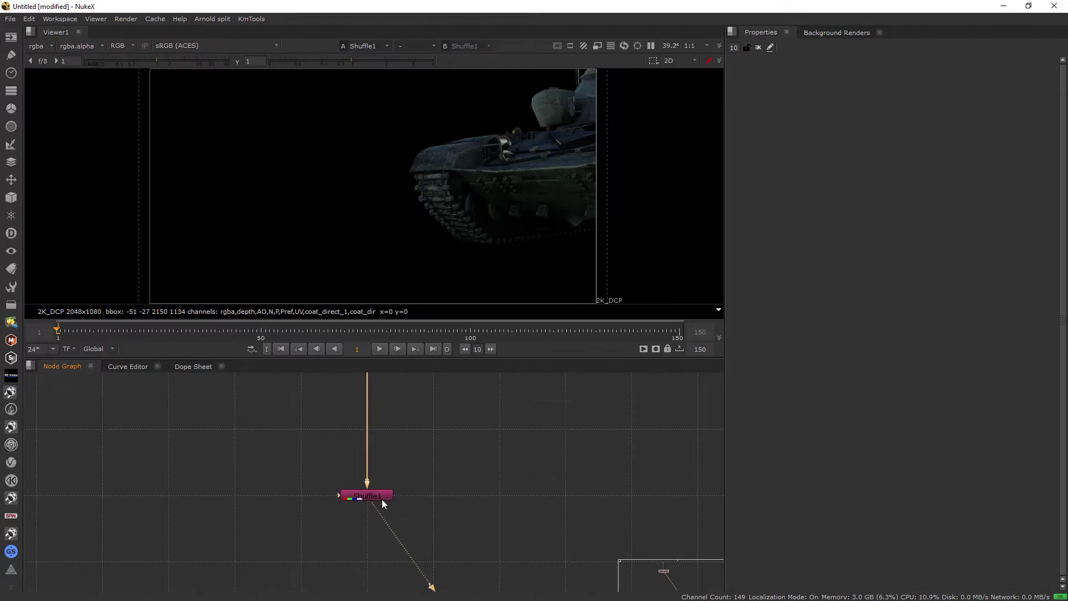
Label the Shuffle1 node with the expression [value in1] so it shows its input layer
scroll(382, 498, "down", 2)
double_click(382, 496)
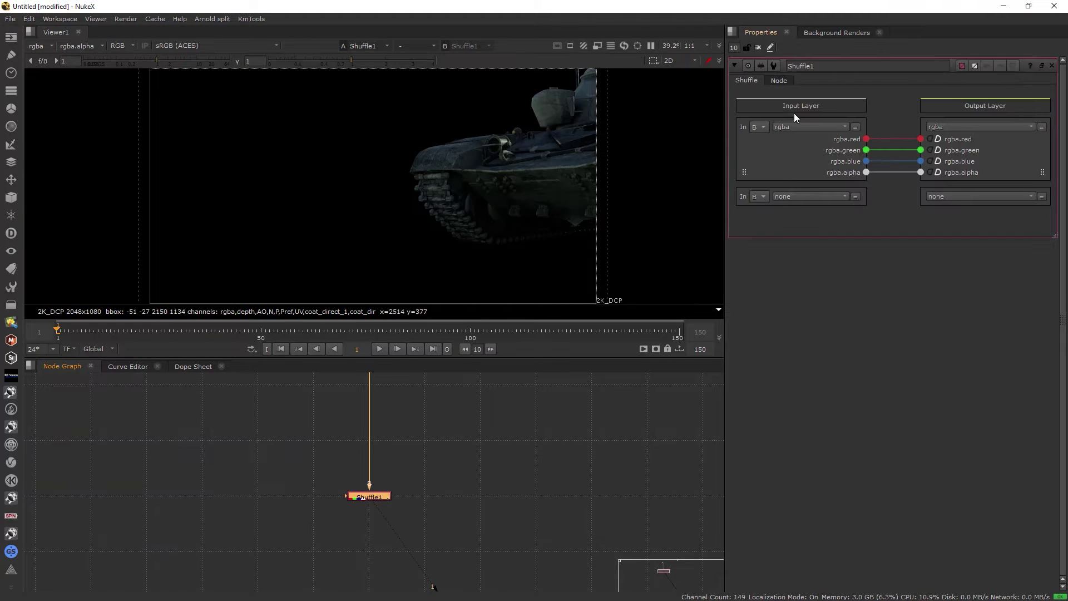
left_click(782, 83)
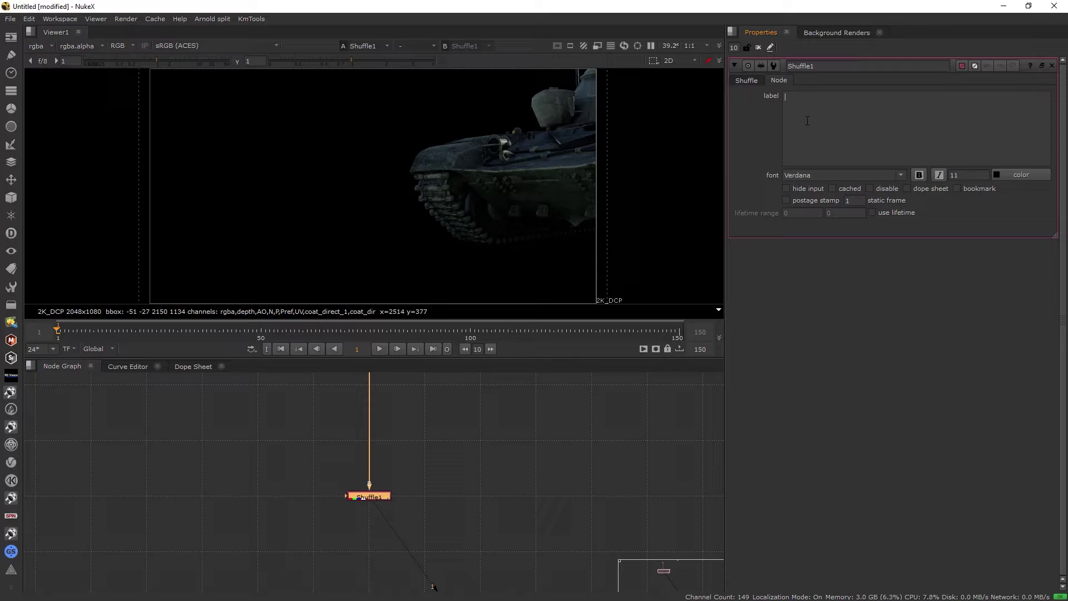
left_click(807, 121)
type("[value in1")
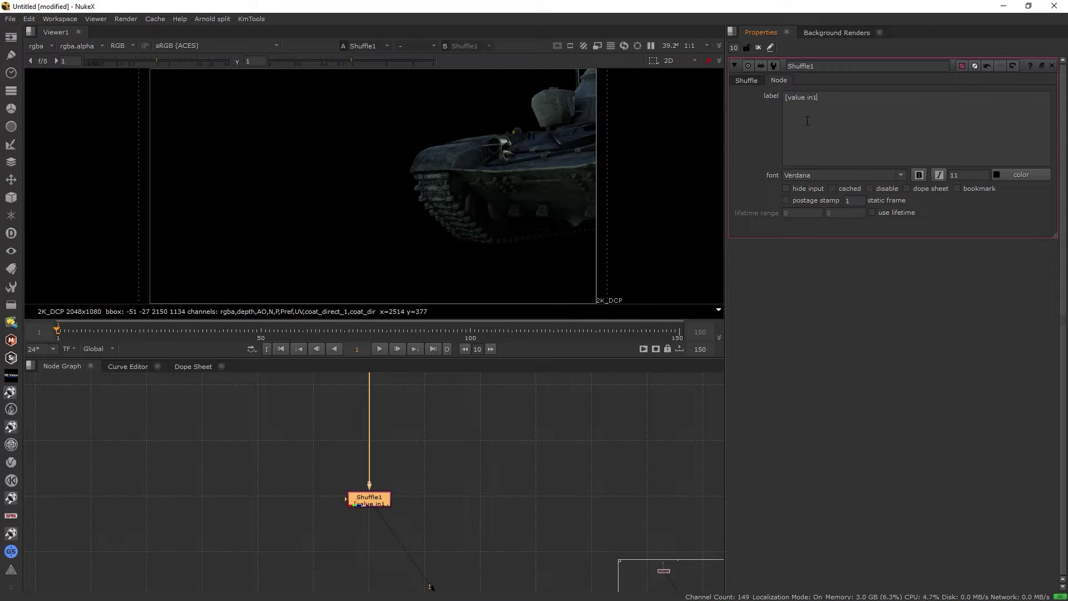
type("]")
scroll(420, 512, "up", 2)
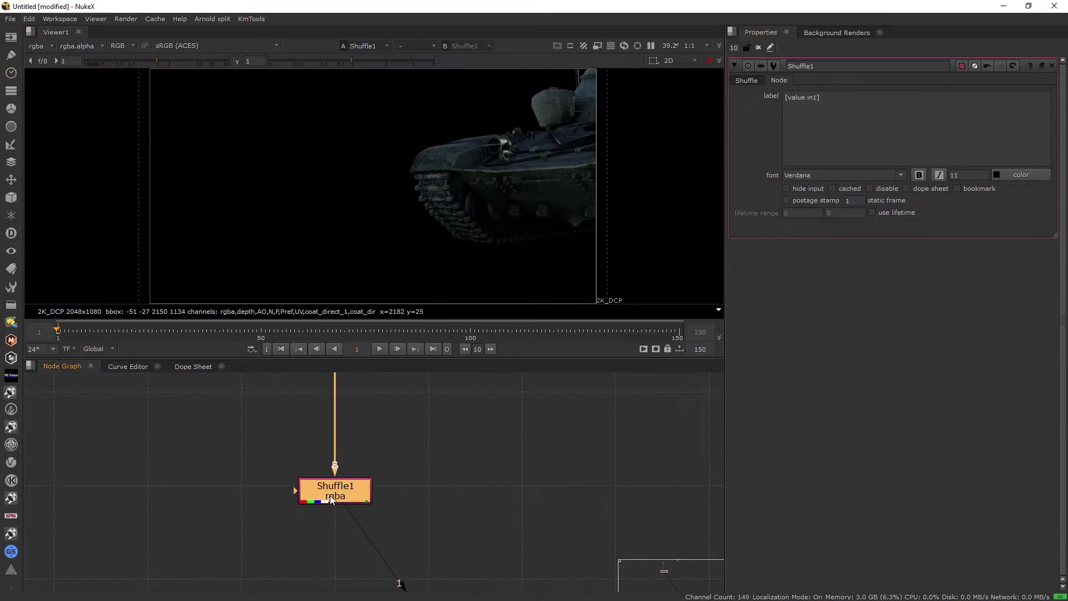
left_click_drag(330, 495, 330, 490)
Set Shuffle1's input layer to diffuse_direct_1
left_click(748, 81)
left_click(801, 127)
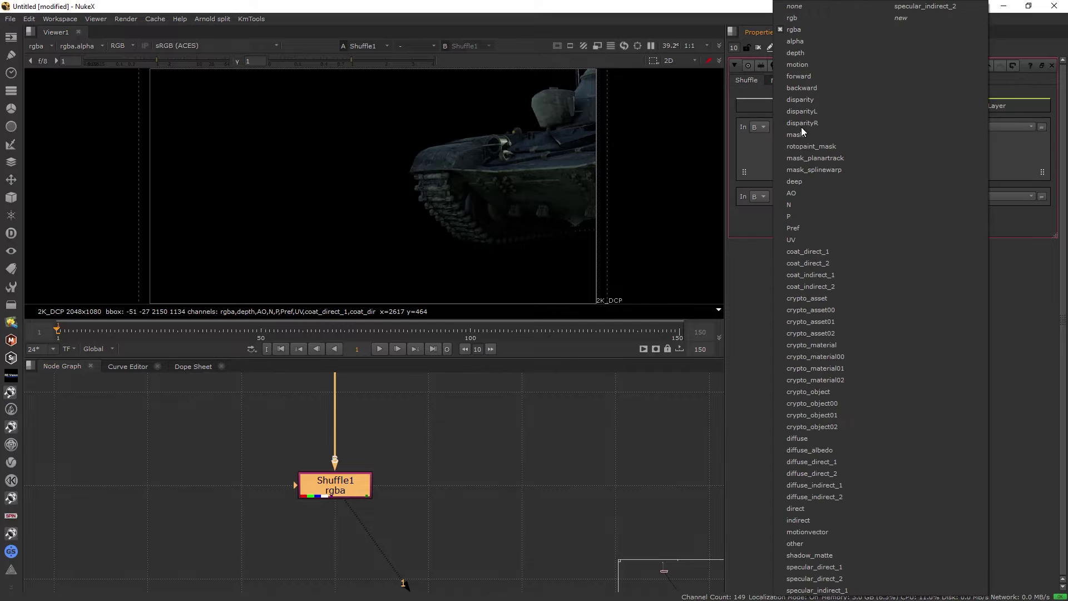
left_click(815, 463)
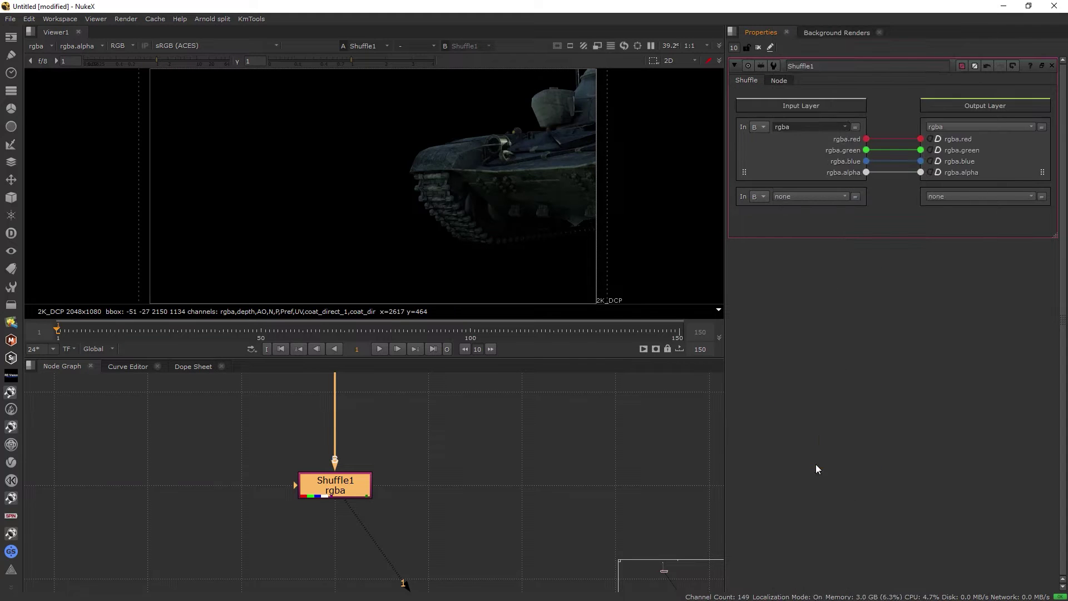
Duplicate Shuffle1 beside the original, connect the copy to the dot below Reformat1, and add a corner dot to its connection
scroll(428, 530, "down", 3)
middle_click_drag(428, 529, 492, 520)
key("space")
key("ctrl+c")
left_click(352, 496)
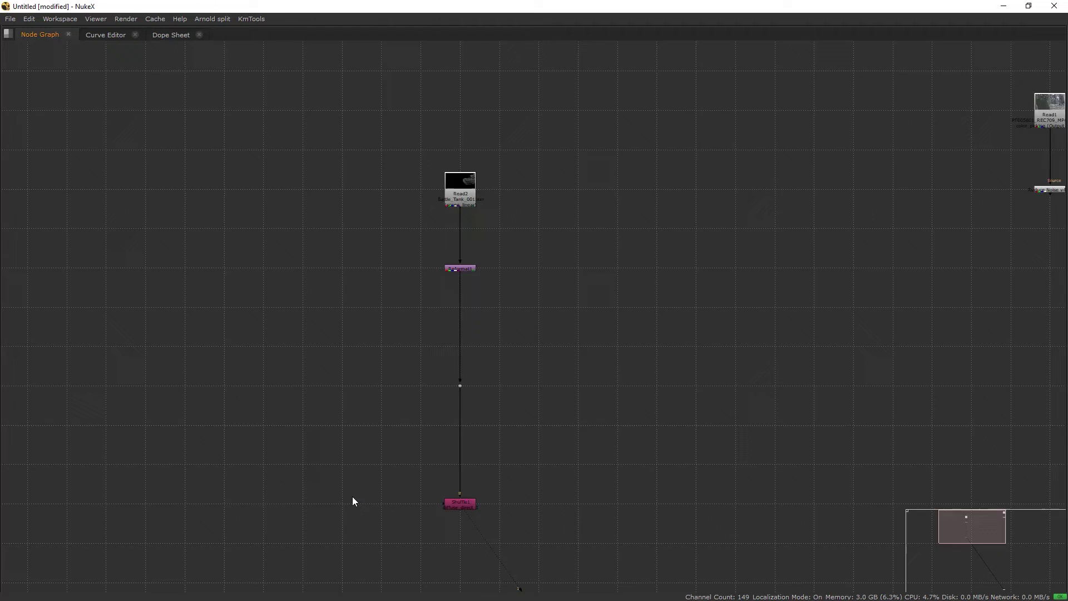
key("ctrl+v")
scroll(354, 498, "up", 2)
left_click_drag(339, 517, 504, 340)
left_click_drag(424, 421, 336, 342, "ctrl")
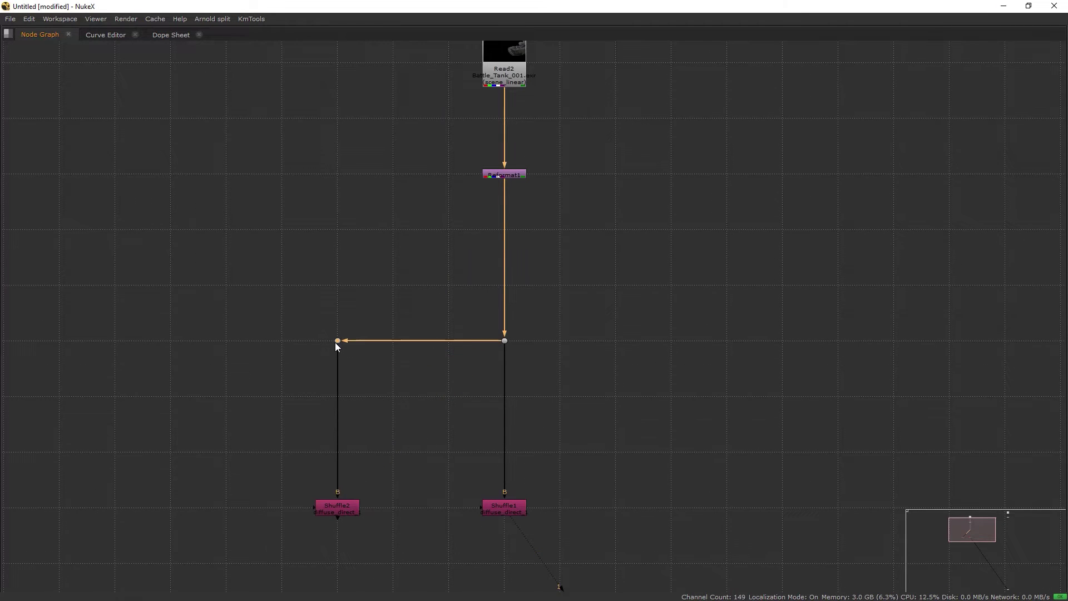
Set the duplicated Shuffle2 node's input layer to diffuse_direct_2
key("1")
key("space")
double_click(339, 512)
left_click(801, 127)
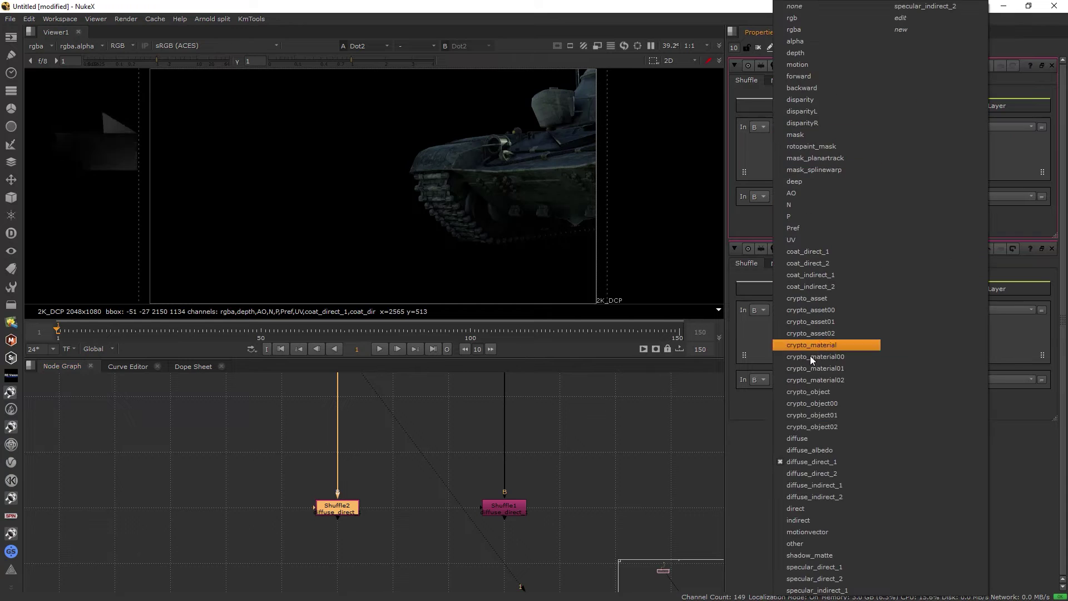
left_click(819, 469)
Copy Shuffle2 with its dot, paste it as a third branch off that dot, and align it with the row
scroll(439, 528, "down", 3)
key("space")
left_click_drag(435, 542, 389, 420)
key("ctrl+c")
left_click(298, 425)
key("ctrl+v")
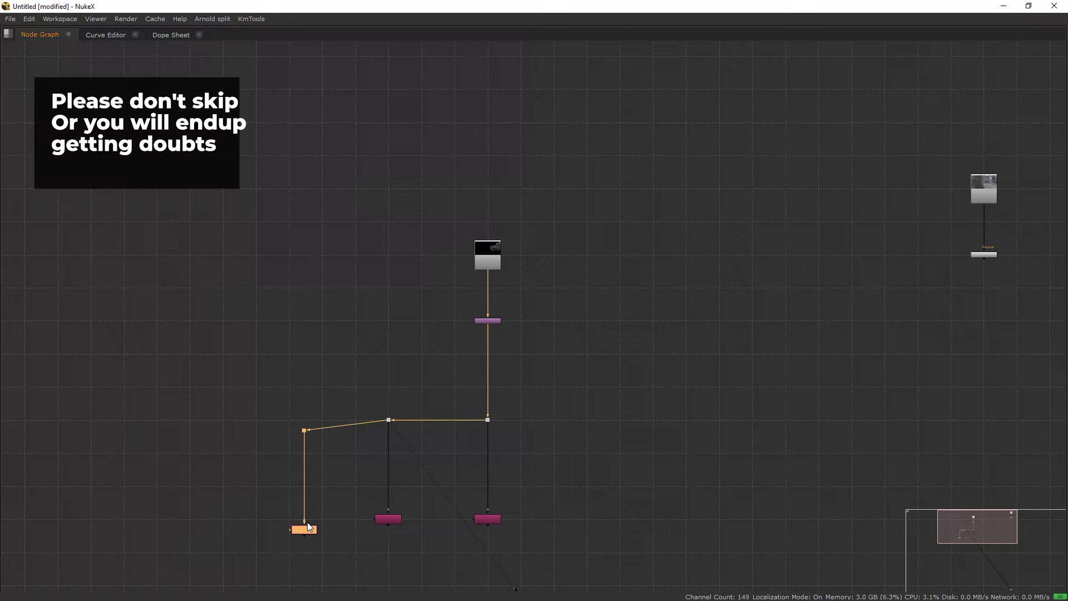
left_click_drag(308, 528, 260, 516)
Show Shuffle3 in the viewer and set its input layer to diffuse_indirect_1
key("space")
double_click(261, 519)
key("1")
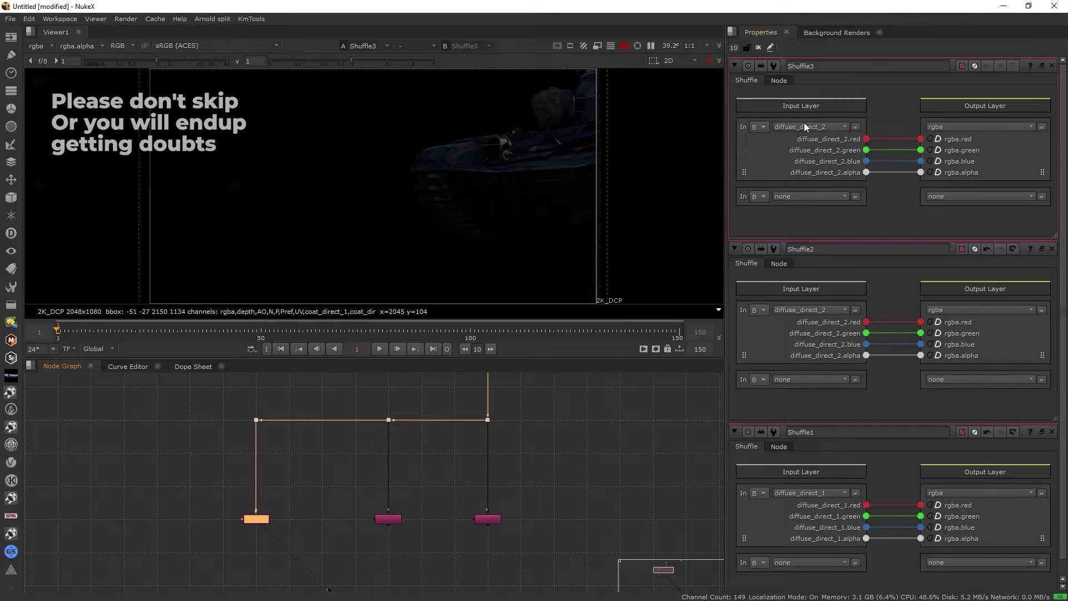
left_click(806, 127)
left_click(804, 484)
Paste a fourth dot-and-Shuffle branch off Shuffle3's dot and align it with the row
middle_click_drag(298, 501, 352, 496)
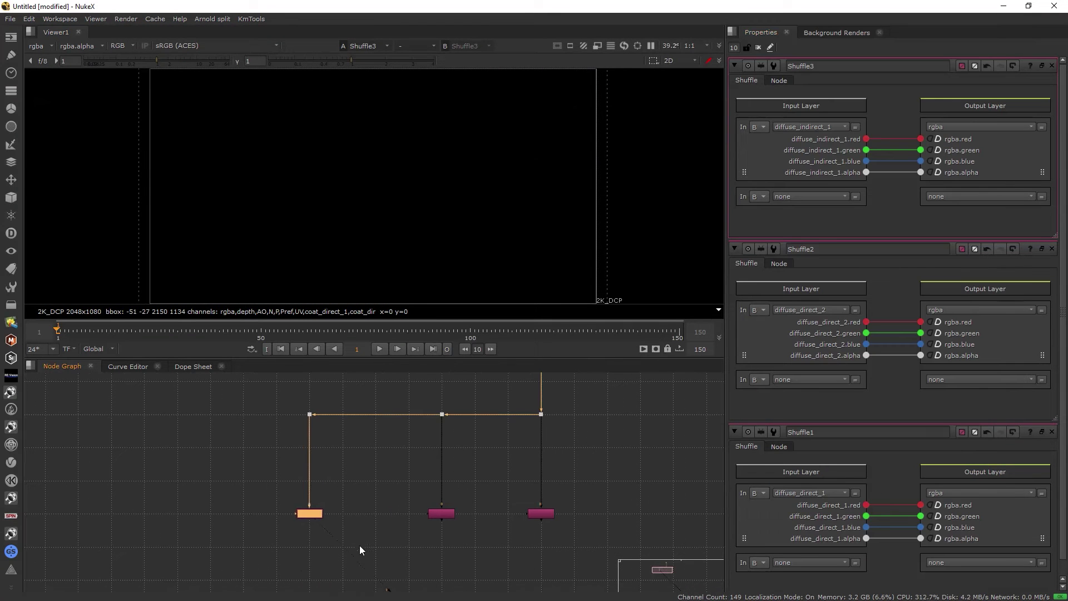
key("ctrl+c")
left_click_drag(360, 545, 309, 414)
left_click(205, 421)
key("ctrl+v")
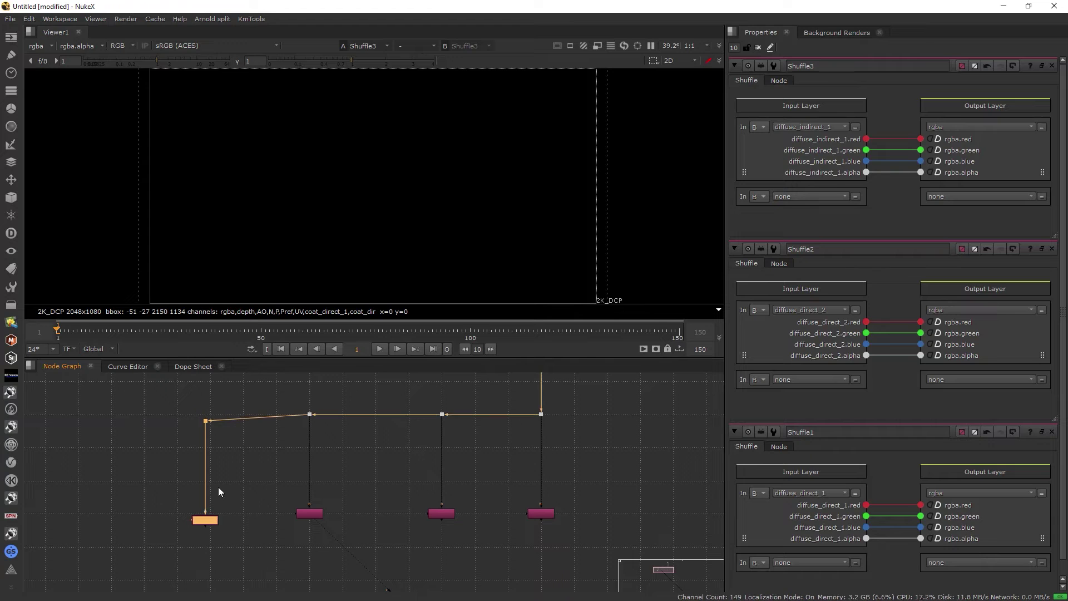
left_click_drag(206, 520, 184, 512)
Show Shuffle4 in the viewer and set its input layer to diffuse_indirect_2
key("1")
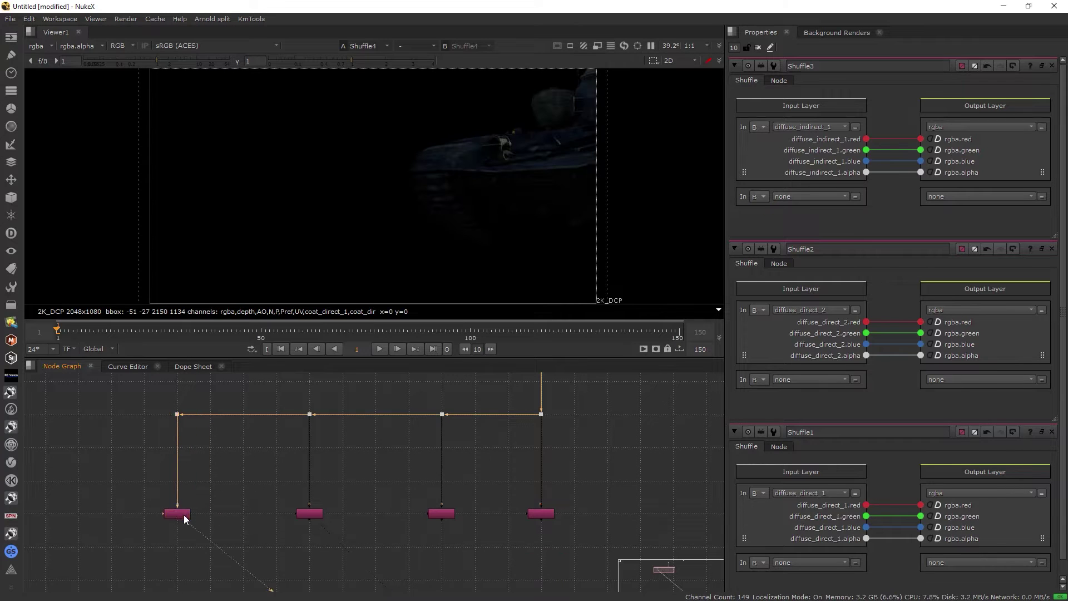
double_click(184, 514)
left_click(797, 126)
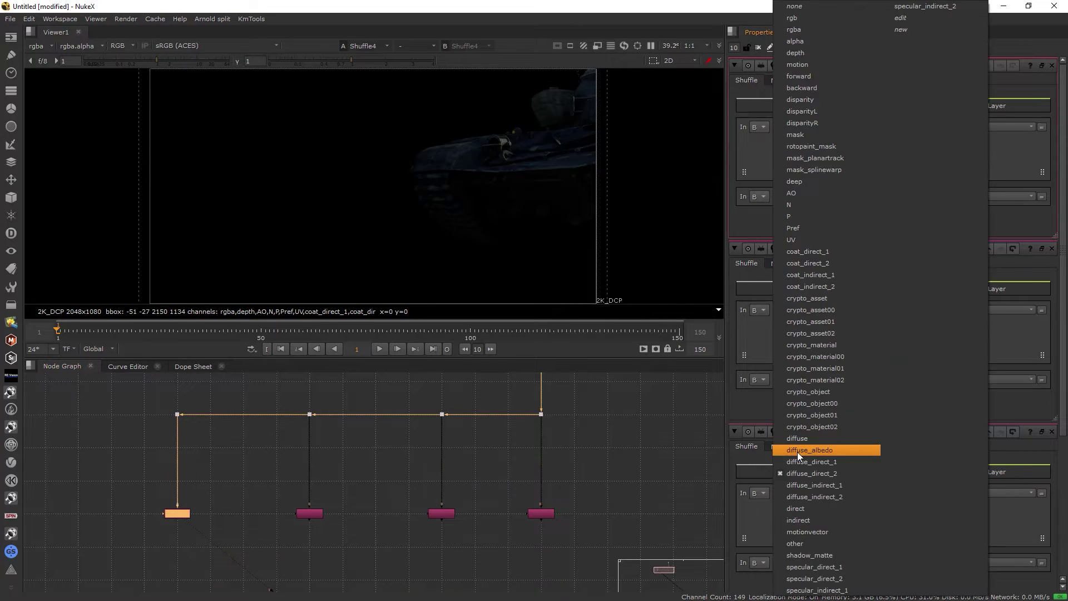
left_click(799, 496)
Paste a fifth dot-and-Shuffle branch, connect it to Shuffle4's dot, and align it with the row
middle_click_drag(328, 516, 615, 524)
left_click(346, 489)
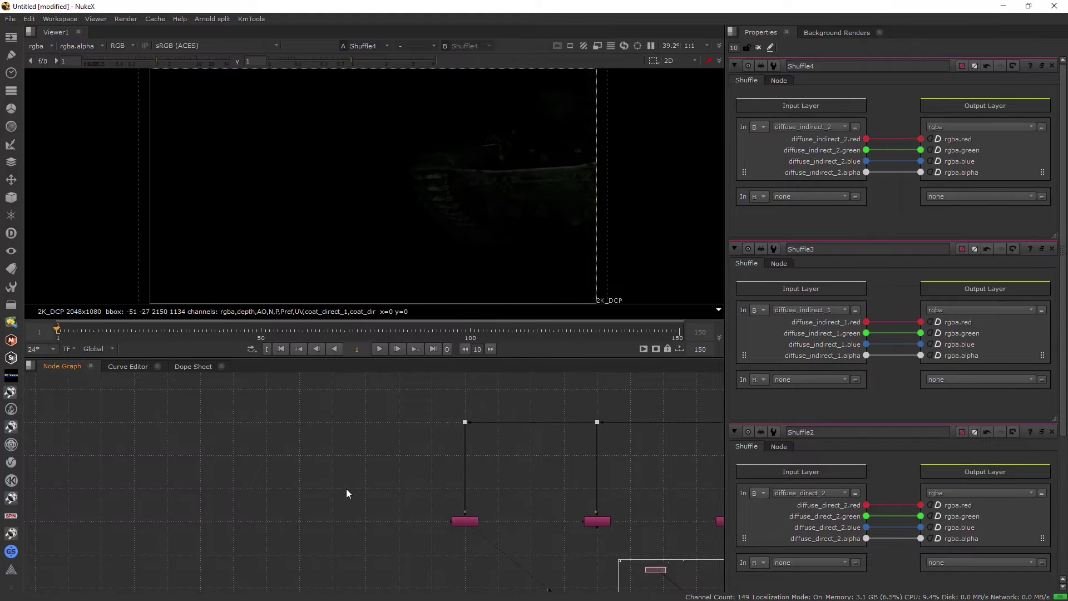
key("ctrl+v")
left_click_drag(338, 474, 466, 422)
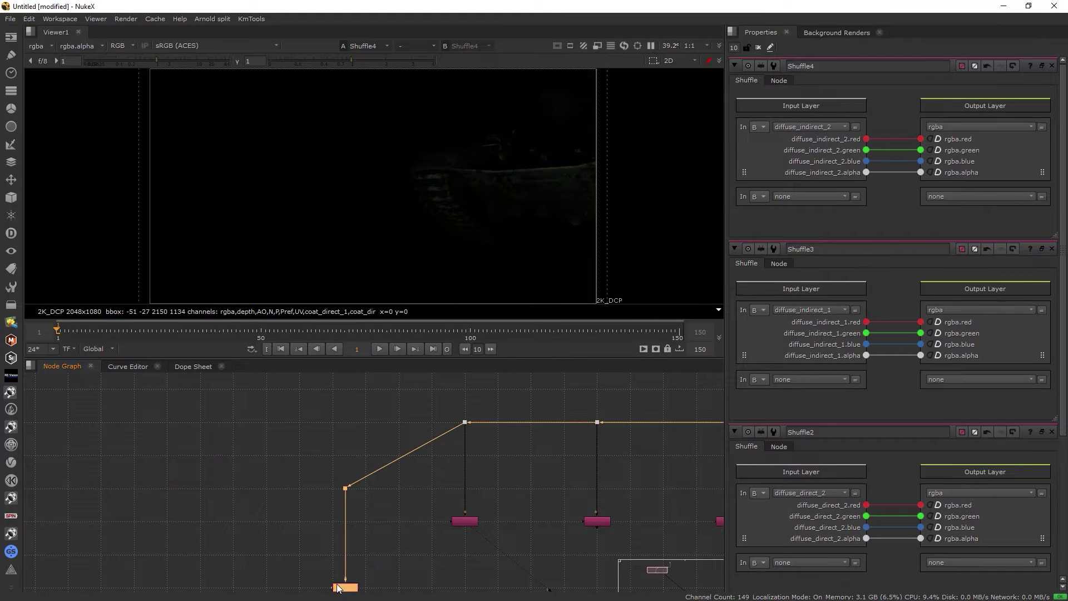
left_click_drag(345, 584, 332, 517)
Show Shuffle5 in the viewer and set its input layer to AO
key("1")
double_click(334, 521)
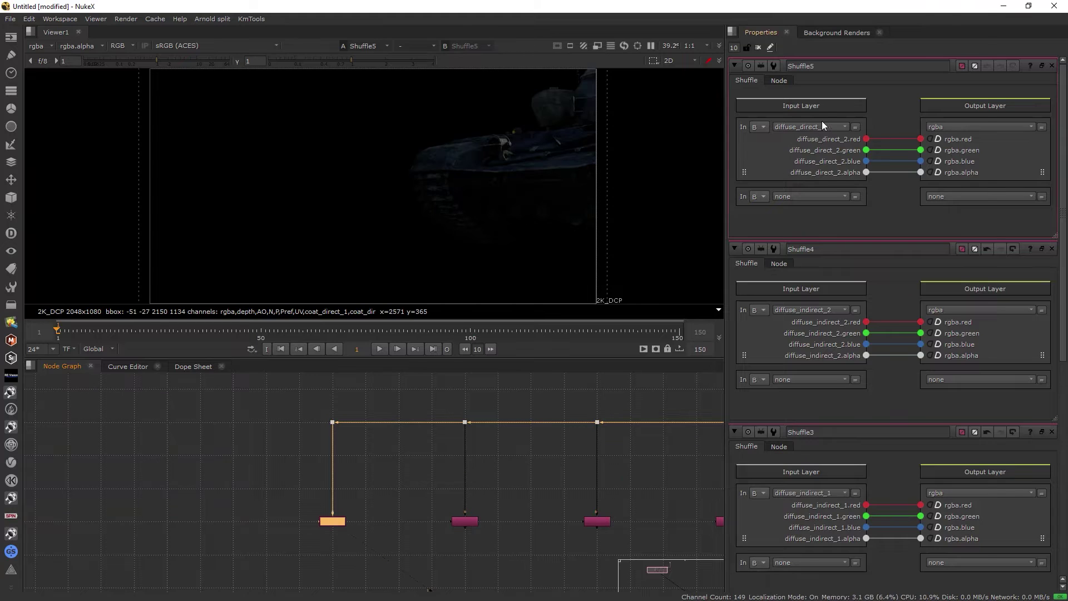
left_click(814, 127)
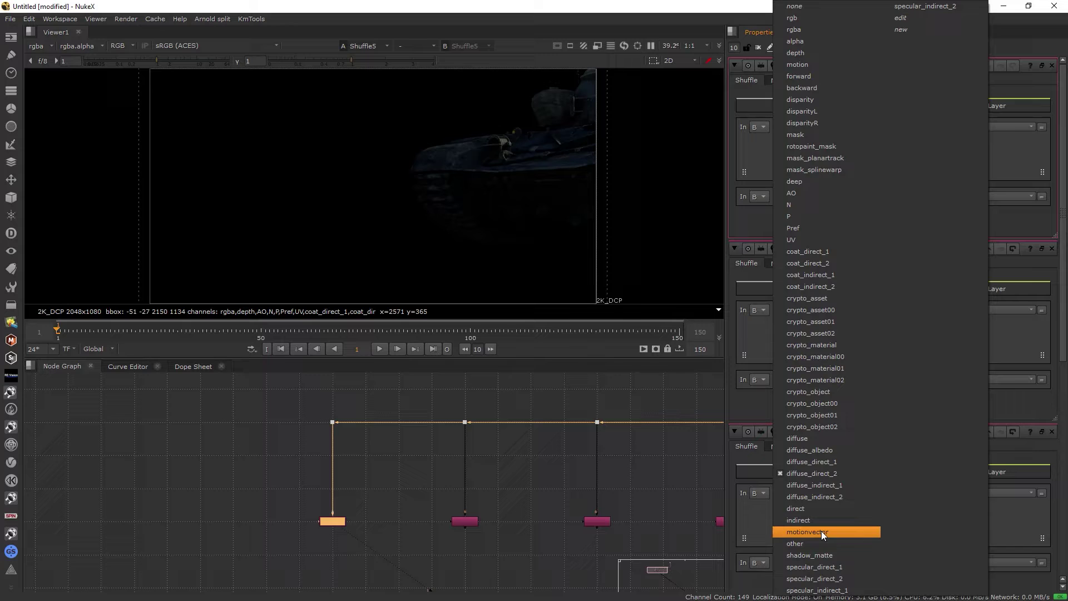
left_click(803, 193)
Paste a sixth dot-and-Shuffle branch, connect it to Shuffle5's dot, and align it with the row
middle_click_drag(236, 555, 315, 525)
scroll(316, 525, "down", 1)
left_click(294, 442)
key("ctrl+v")
left_click_drag(293, 439, 396, 413)
left_click_drag(288, 515, 283, 498)
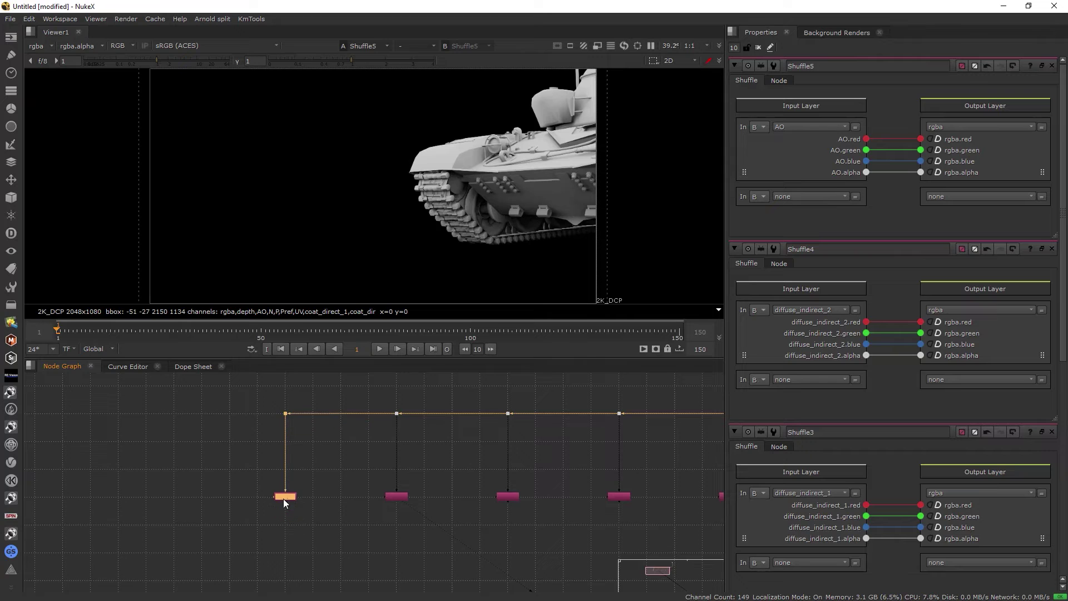
Change the Shuffle5 node's tile colour to white so the AO branch stands out in the row
left_click(397, 496)
left_click(962, 65)
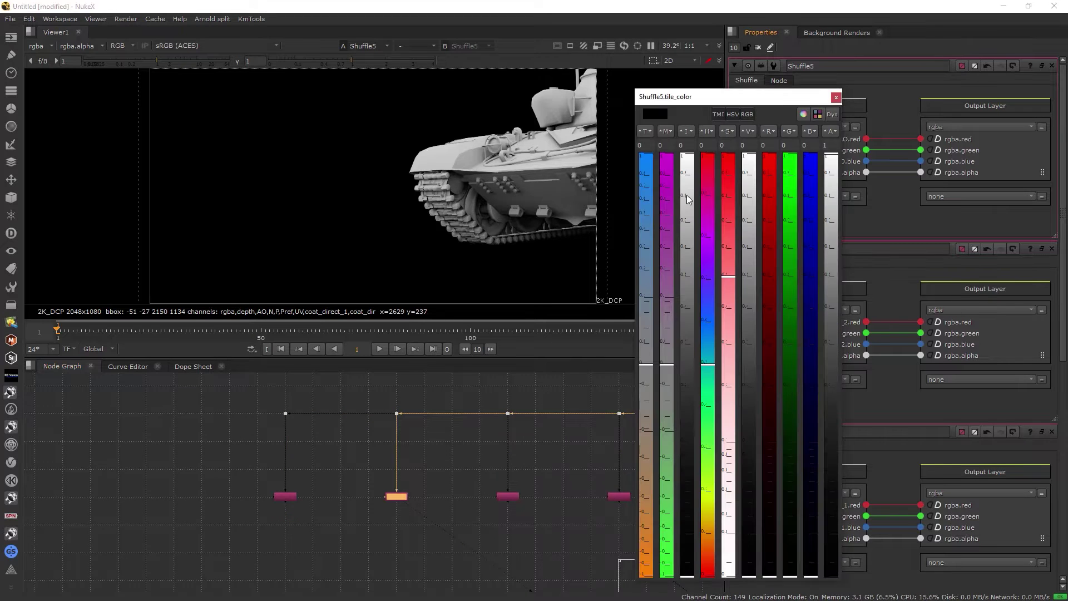
left_click_drag(688, 197, 693, 125)
left_click(836, 98)
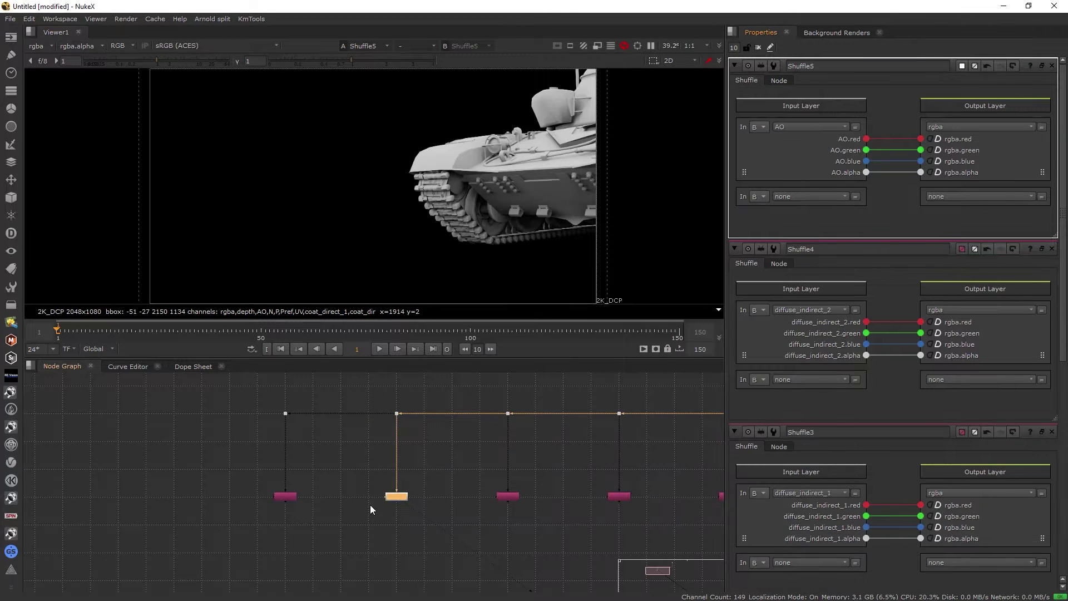
Show Shuffle6 in the viewer and set its input layer to specular_direct_1
left_click(286, 496)
key("1")
double_click(285, 495)
left_click(787, 127)
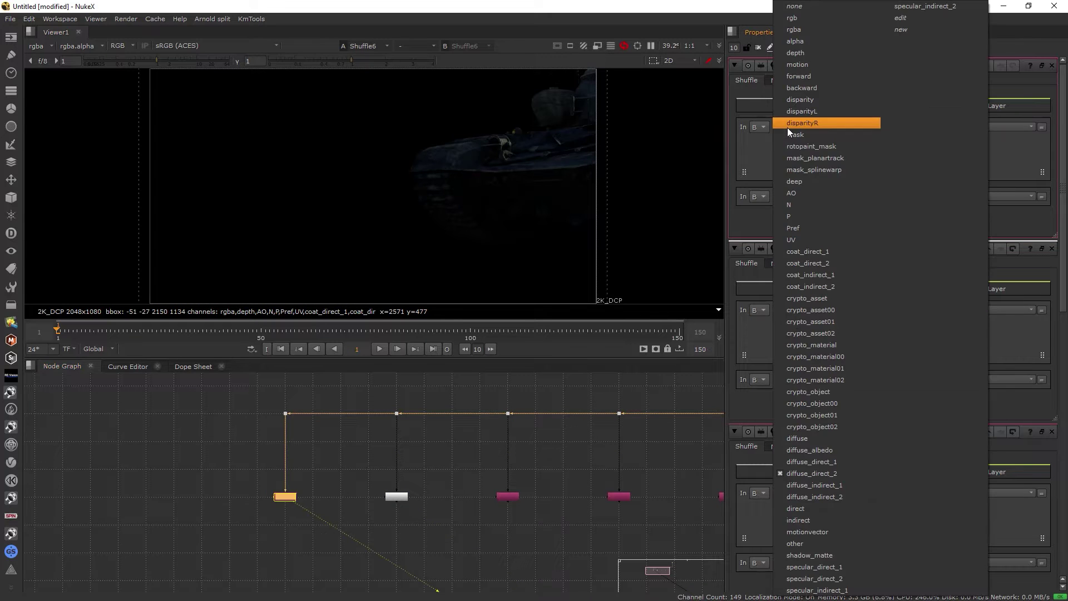
left_click(821, 571)
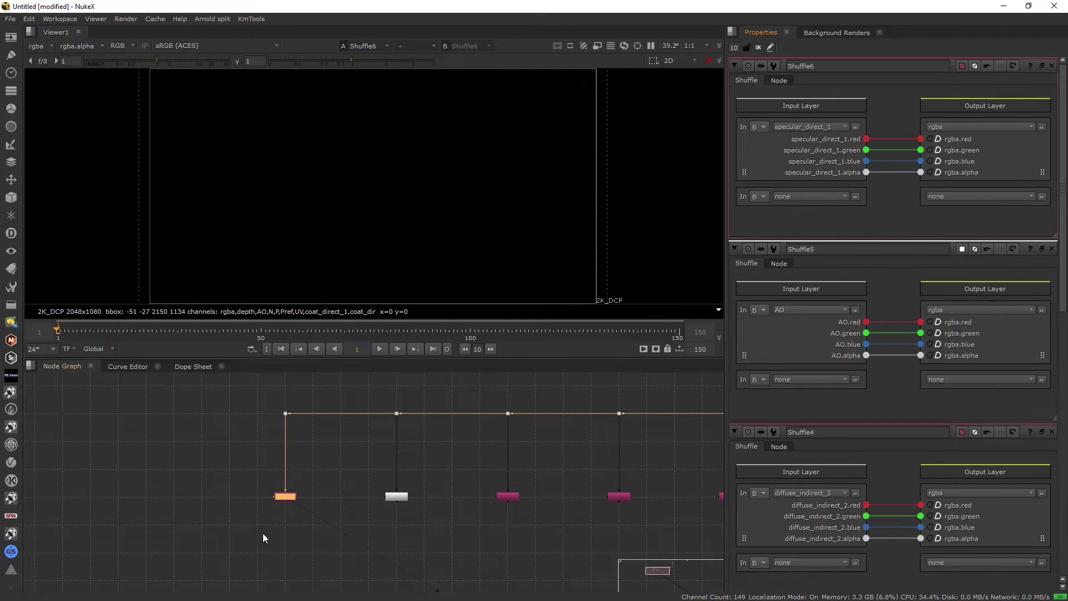
Paste a seventh dot-and-Shuffle branch, connect it to Shuffle6's dot, and align it with the row
left_click(162, 430)
key("ctrl+v")
left_click_drag(159, 425, 286, 414)
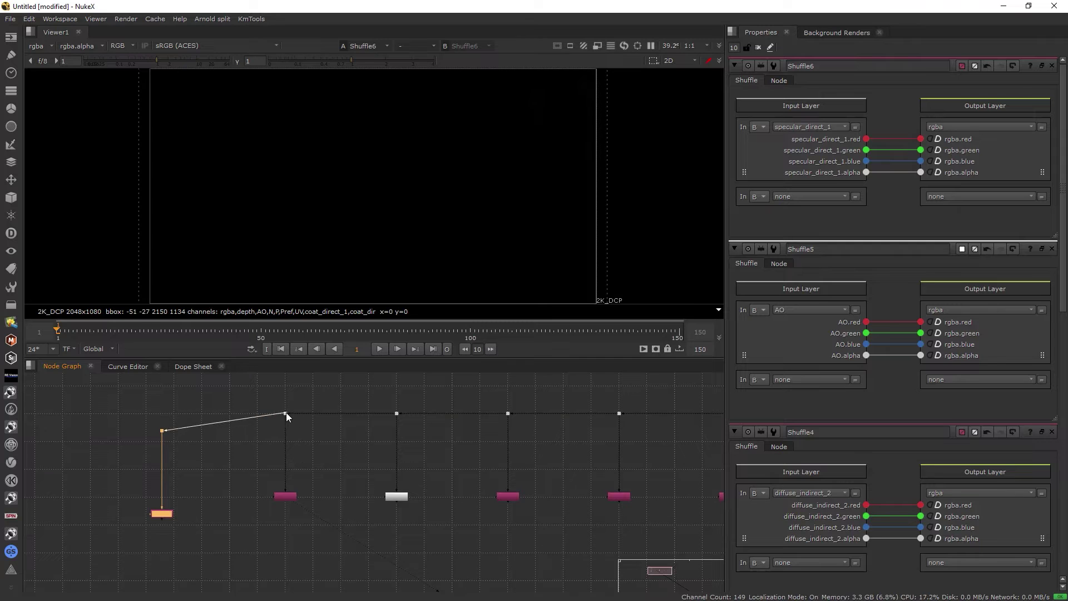
scroll(162, 512, "up", 2)
left_click_drag(162, 512, 185, 488)
scroll(185, 489, "up", 2)
Show Shuffle7 in the viewer and set its input layer to specular_direct_2
key("1")
double_click(186, 489)
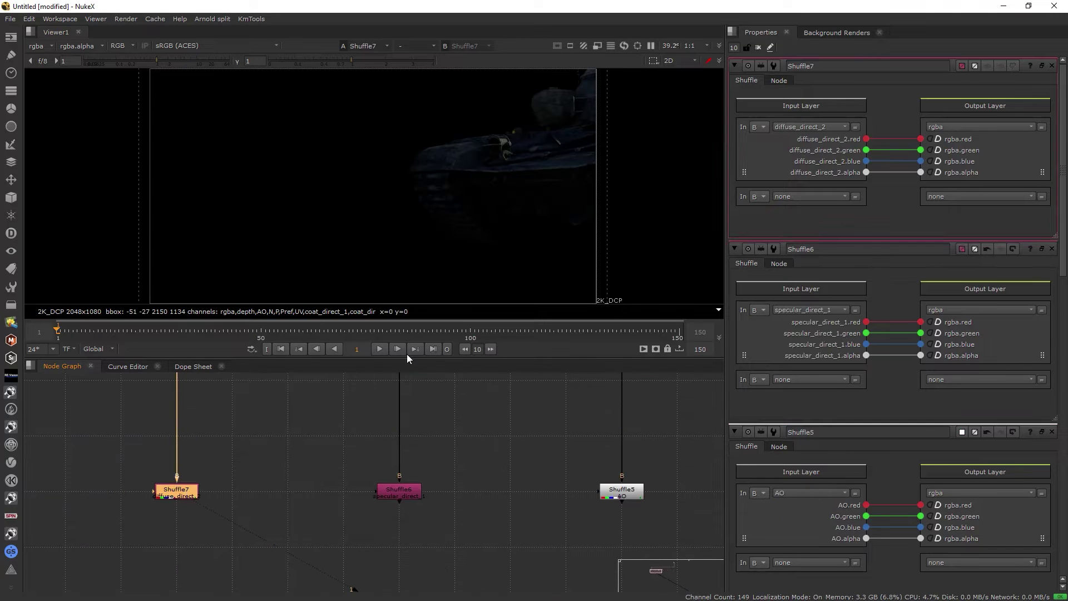
left_click(800, 125)
left_click(828, 578)
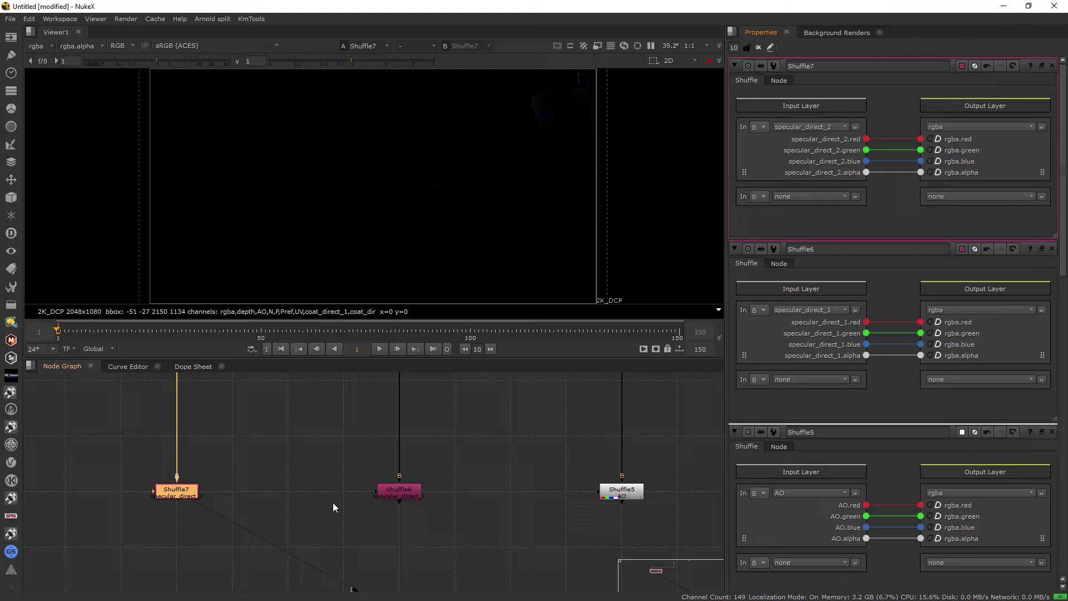
Paste an eighth dot-and-Shuffle branch, connect it to Shuffle7's dot, and align it with the row
scroll(244, 472, "down", 1)
middle_click_drag(83, 433, 336, 472)
left_click(254, 431)
key("ctrl+v")
left_click_drag(255, 433, 440, 390)
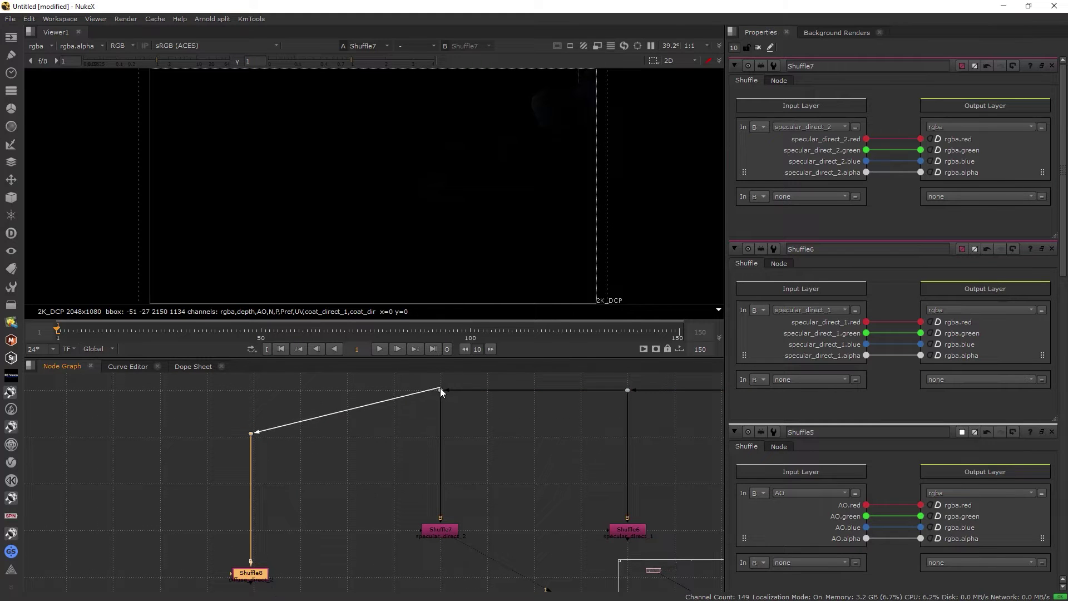
left_click_drag(258, 580, 257, 535)
Show Shuffle8 in the viewer and set its input layer to specular_indirect_1
key("1")
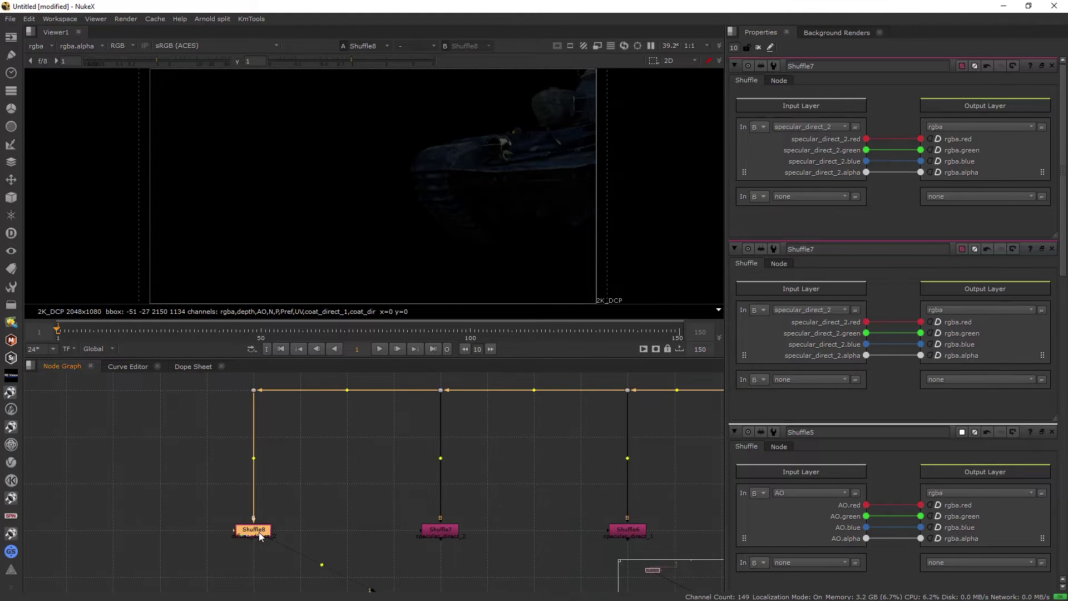
double_click(259, 532)
left_click(785, 126)
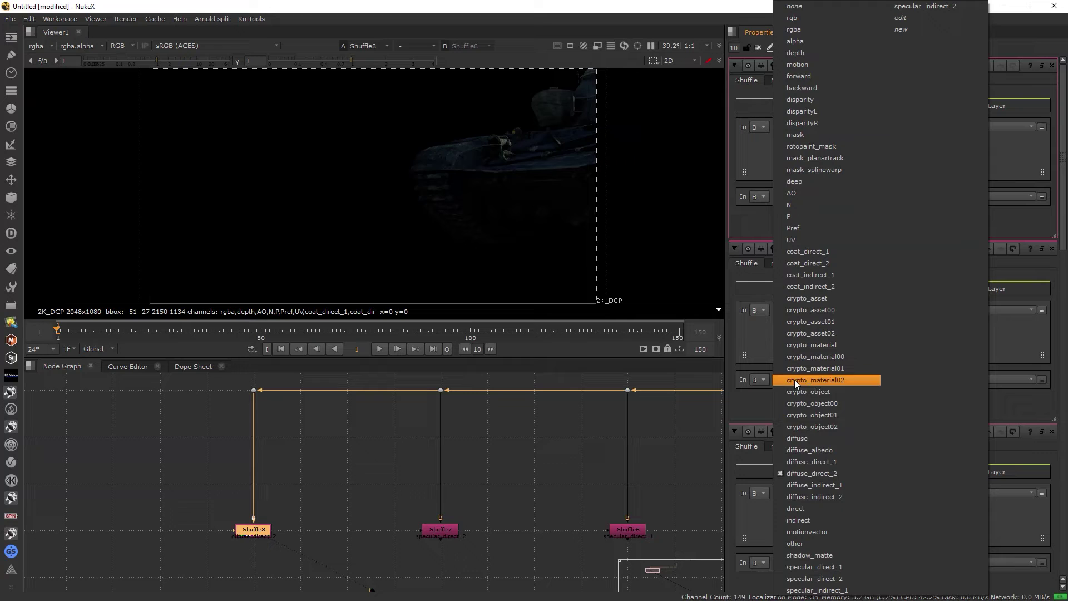
left_click(808, 590)
Paste a ninth dot-and-Shuffle branch, connect it to Shuffle8's dot, and align it with the row
scroll(239, 453, "down", 1)
middle_click_drag(289, 448, 434, 452)
key("ctrl+v")
left_click_drag(289, 433, 398, 404)
left_click_drag(299, 558, 243, 523)
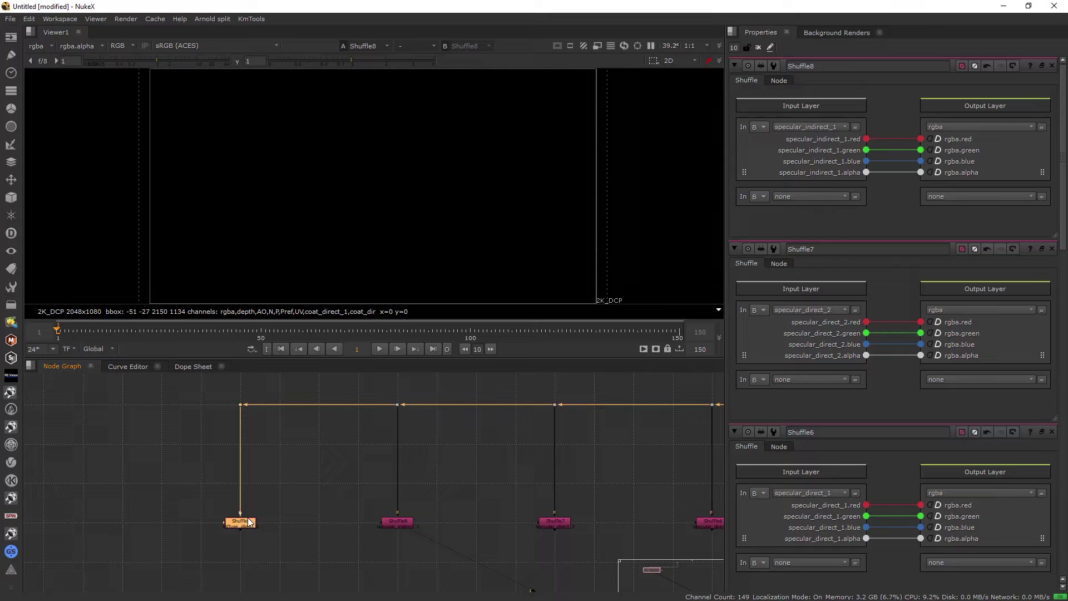
Show Shuffle9 in the viewer and set its output layer to specular_indirect_2
key("1")
double_click(243, 523)
left_click(953, 127)
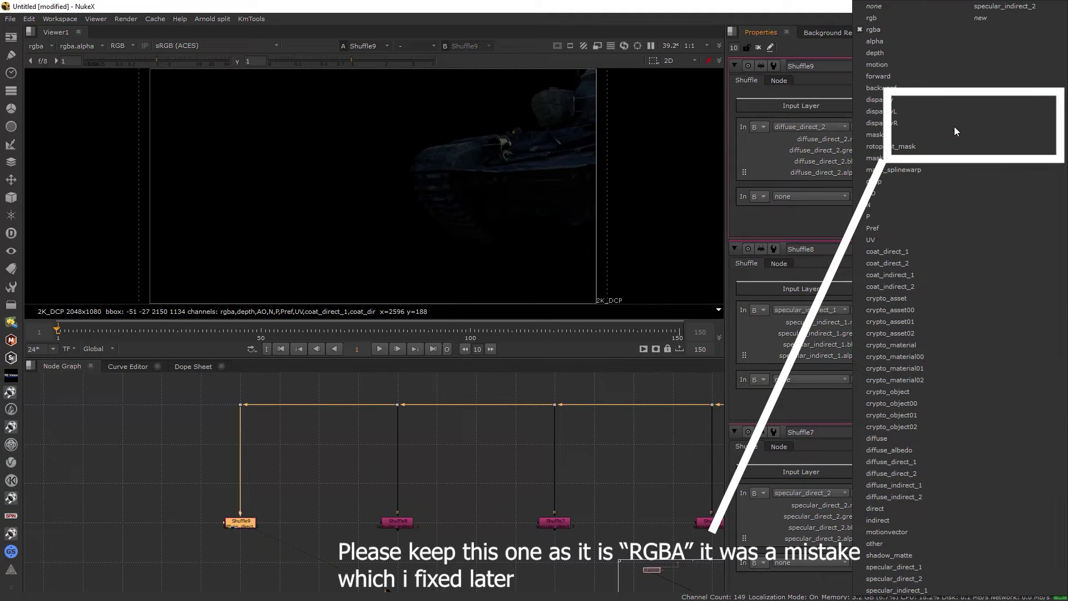
left_click(992, 6)
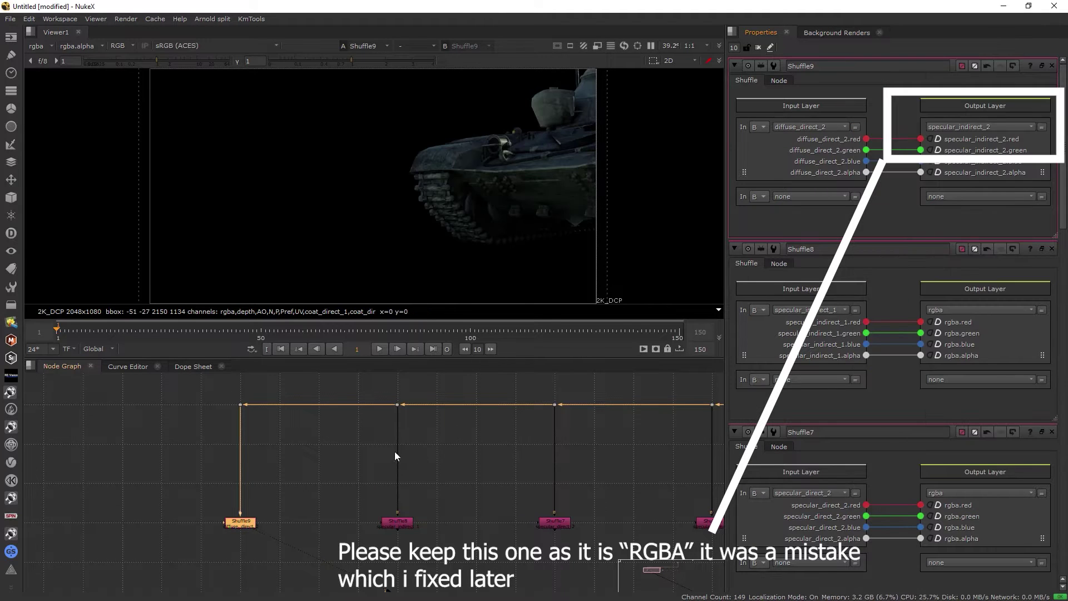
Set Shuffle9's input layer to specular_indirect_2
scroll(364, 528, "up", 3)
scroll(172, 513, "up", 1)
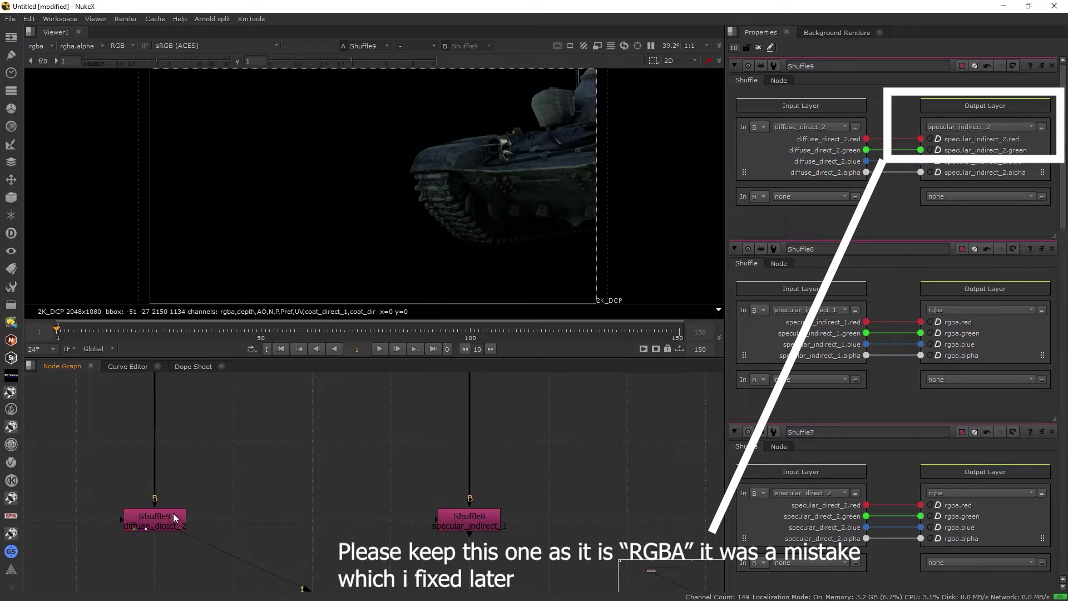
left_click(172, 515)
left_click(791, 126)
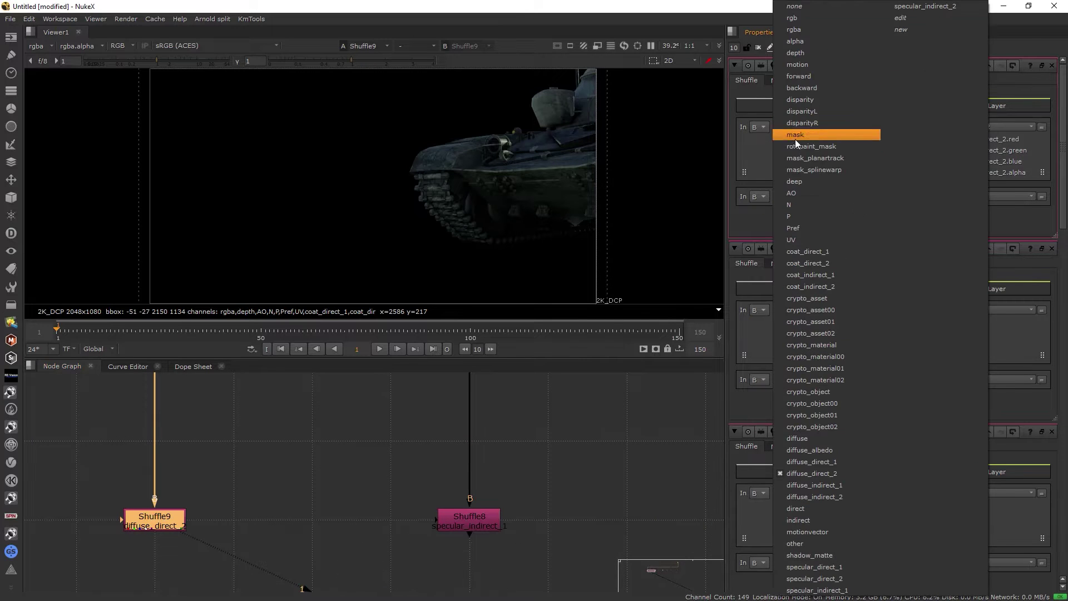
left_click(923, 6)
Review the pass labels along the row of Shuffle branches in the enlarged node graph
left_click(378, 475)
key("space")
scroll(452, 510, "down", 2)
scroll(467, 507, "up", 4)
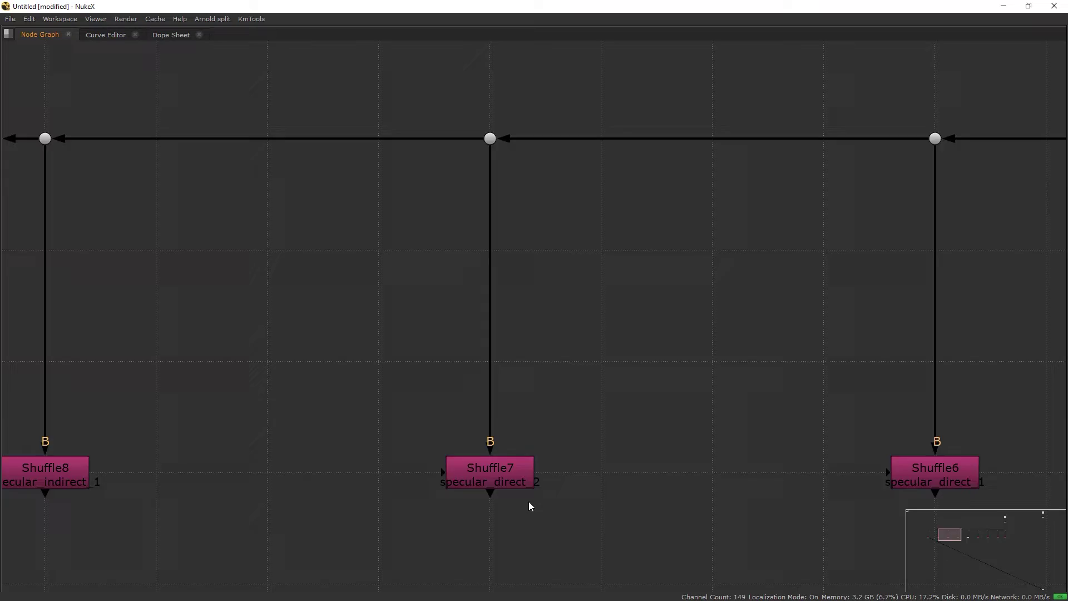
scroll(529, 504, "down", 2)
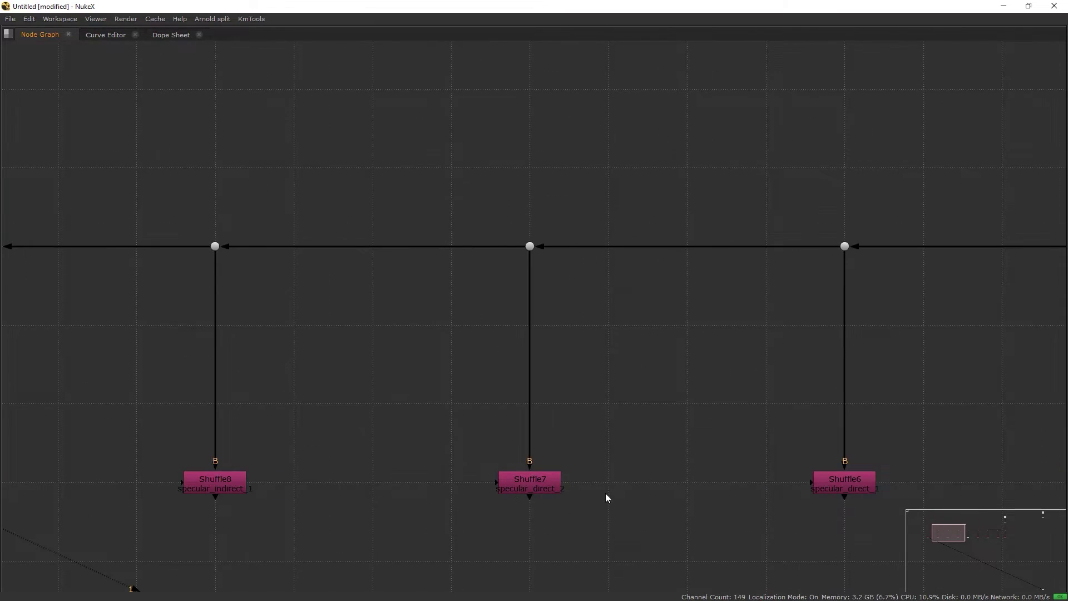
middle_click_drag(806, 508, 574, 507)
scroll(574, 508, "up", 1)
middle_click_drag(974, 495, 511, 478)
middle_click_drag(994, 476, 528, 459)
scroll(774, 460, "down", 4)
middle_click_drag(904, 460, 669, 476)
scroll(669, 476, "down", 3)
middle_click_drag(786, 466, 657, 426)
scroll(529, 422, "down", 3)
scroll(92, 384, "up", 6)
Paste a tenth dot-and-Shuffle branch, connect it to Shuffle9's dot, and align it with the row
middle_click_drag(92, 383, 373, 389)
key("ctrl+v")
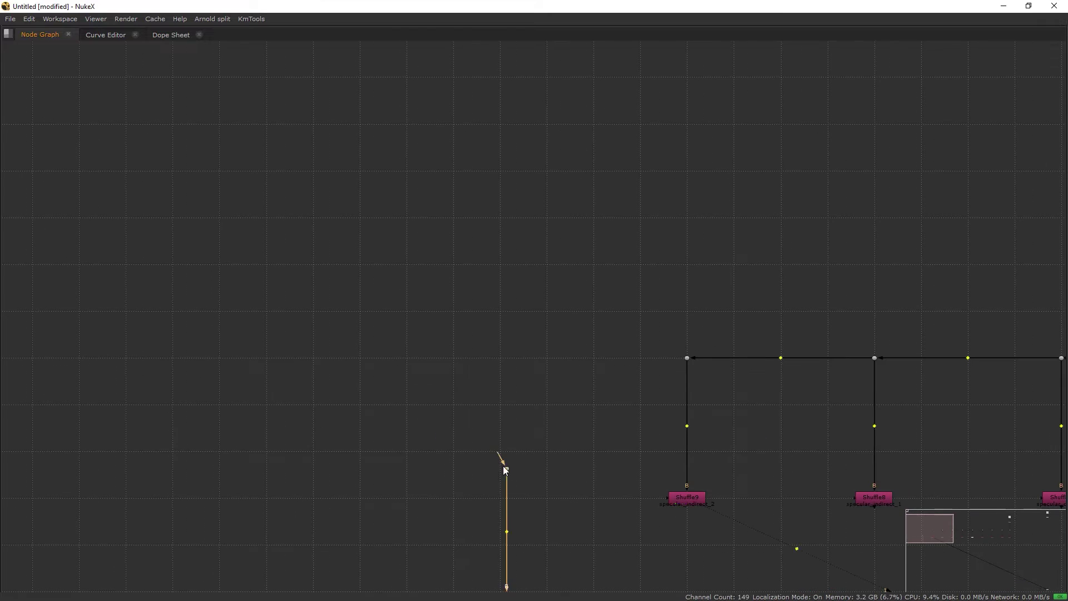
left_click_drag(500, 455, 687, 358)
scroll(641, 385, "down", 1)
scroll(622, 392, "down", 1)
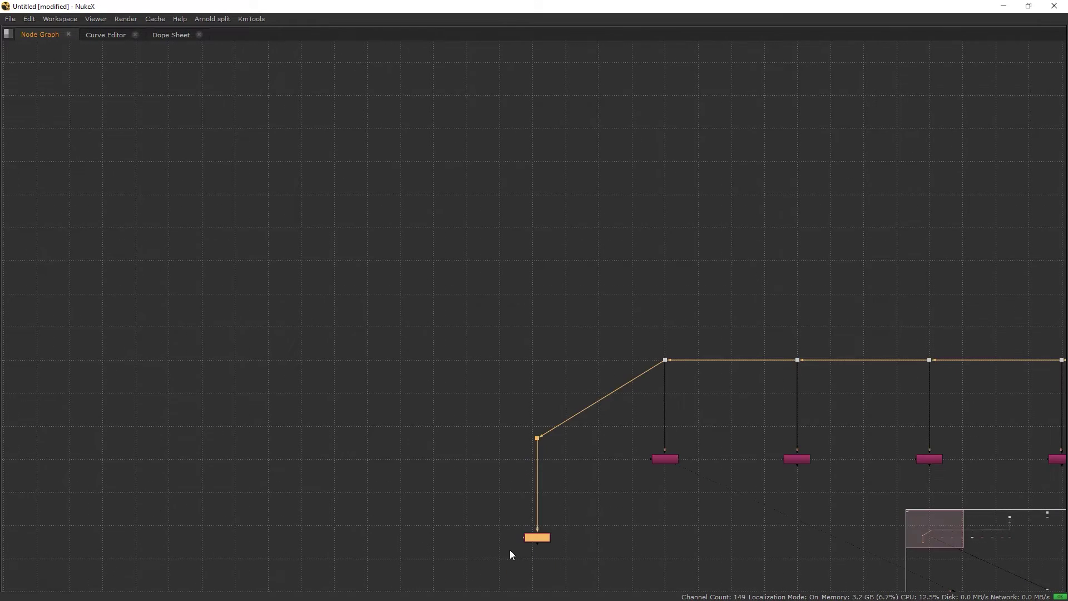
left_click_drag(535, 536, 526, 457)
middle_click_drag(526, 457, 440, 514)
Show Shuffle10 in the viewer and set its input layer to coat_direct_1
left_click(441, 506)
key("space")
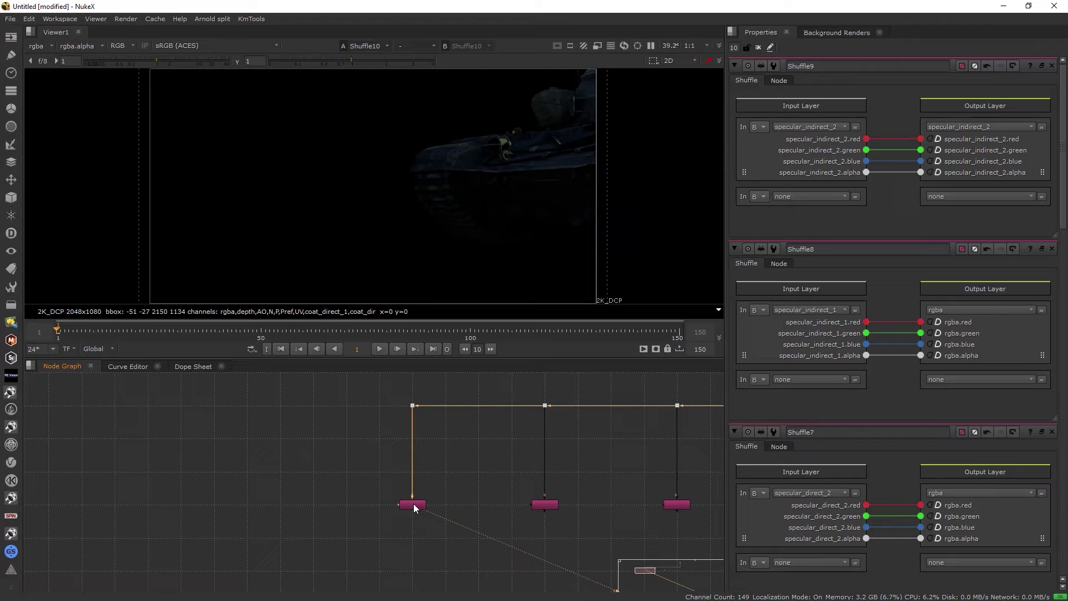
left_click(795, 126)
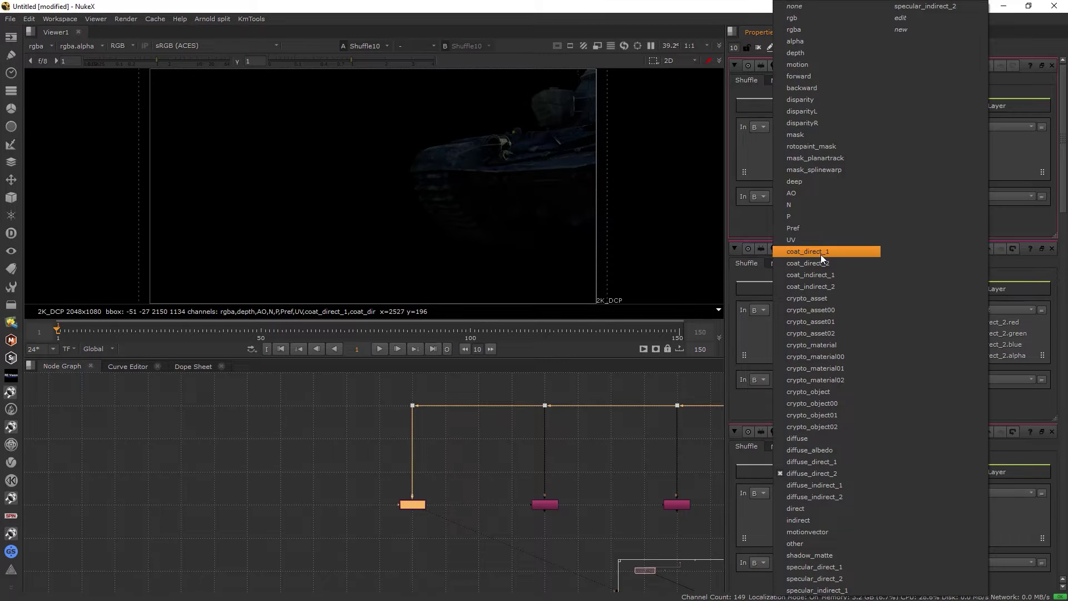
left_click(820, 255)
Paste an eleventh Shuffle branch connected to Shuffle10's dot, align it with the row, and set its input layer to coat_direct_2
key("ctrl+v")
left_click_drag(273, 423, 412, 405)
left_click_drag(272, 525, 279, 504)
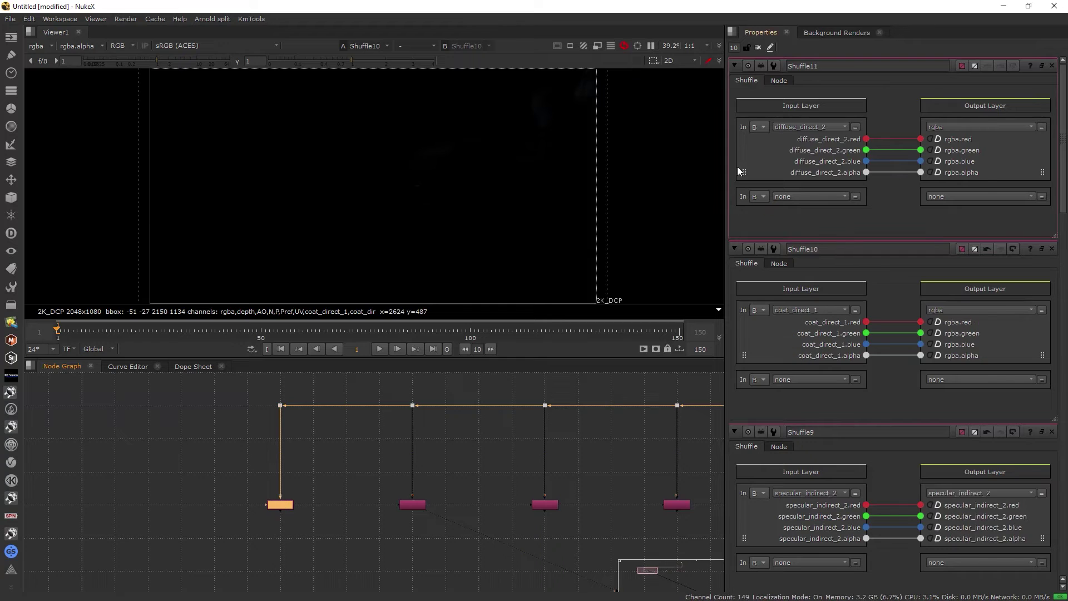
left_click(786, 126)
left_click(795, 265)
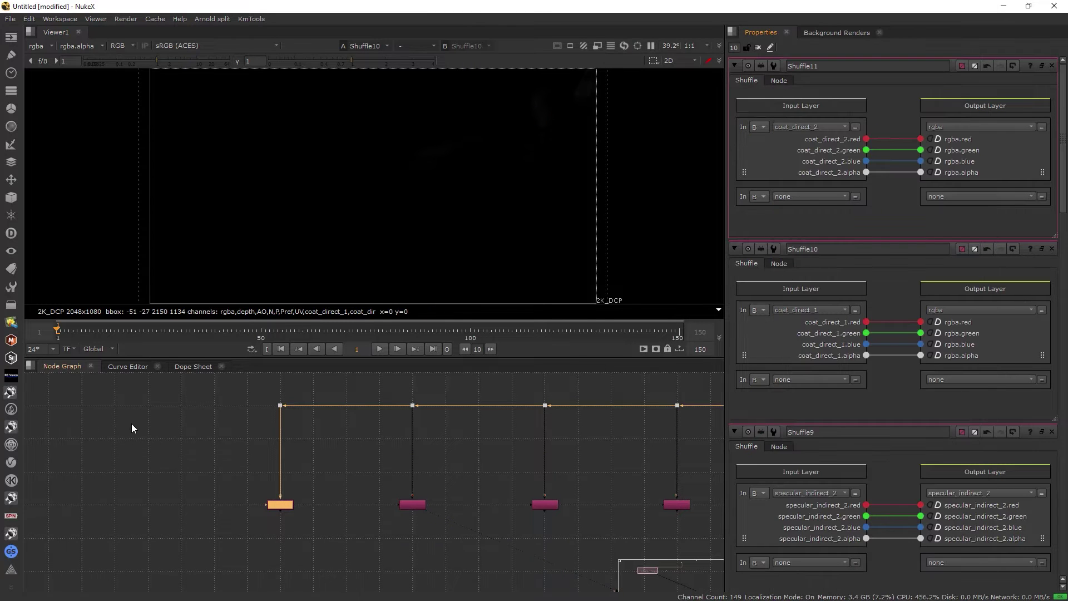
Paste a twelfth dot-and-Shuffle branch, connect it to Shuffle11's dot, and align it with the row
key("ctrl+v")
left_click_drag(132, 425, 280, 405)
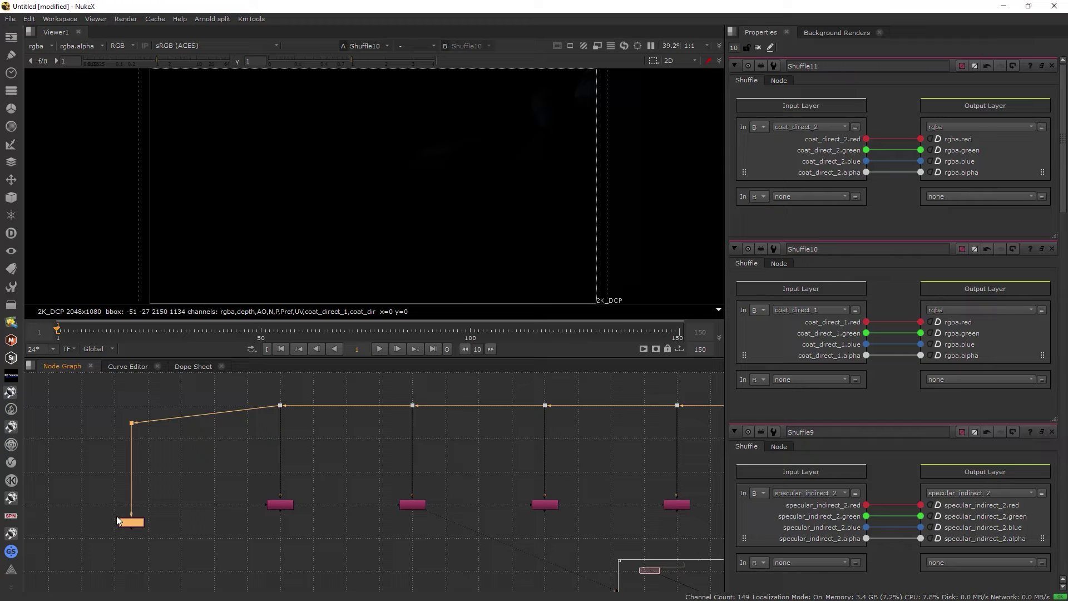
left_click_drag(129, 520, 146, 502)
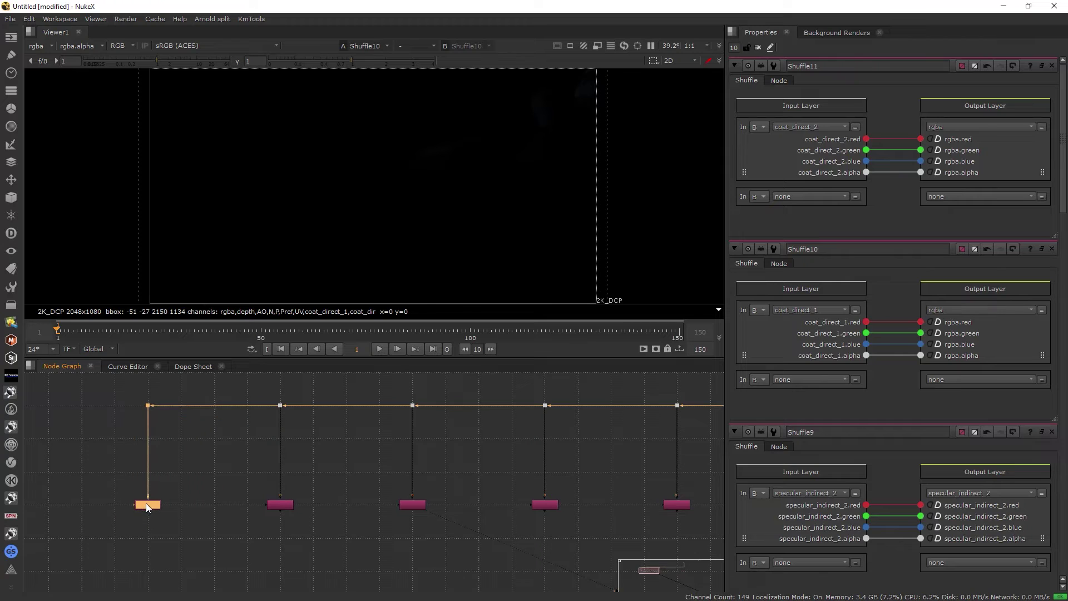
Set Shuffle12's input layer to coat_indirect_1
left_click(813, 125)
left_click(820, 286)
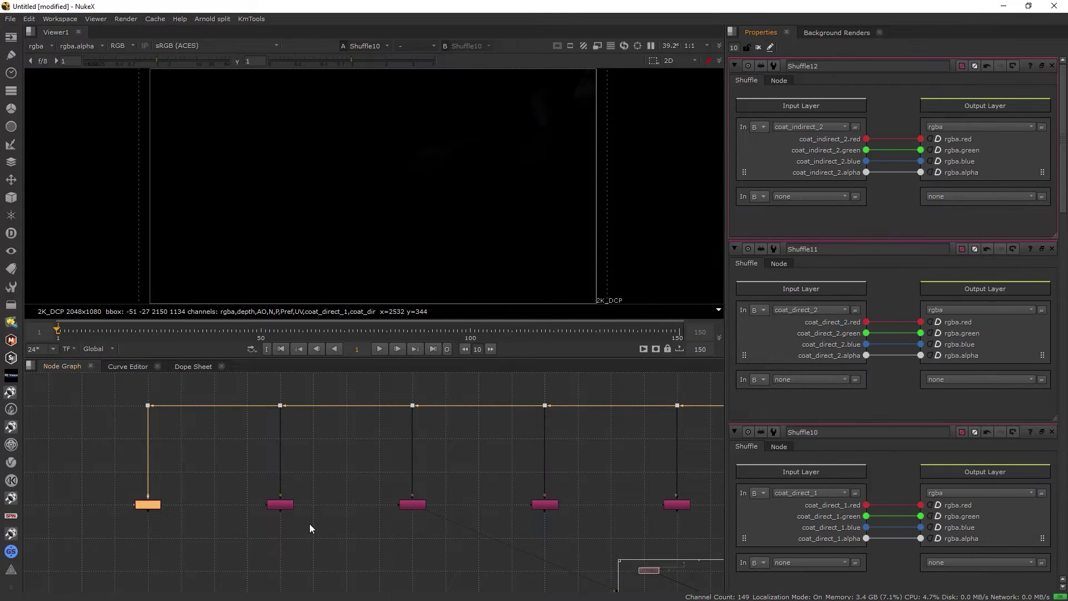
scroll(222, 506, "up", 4)
left_click(222, 506)
middle_click_drag(173, 507, 260, 497)
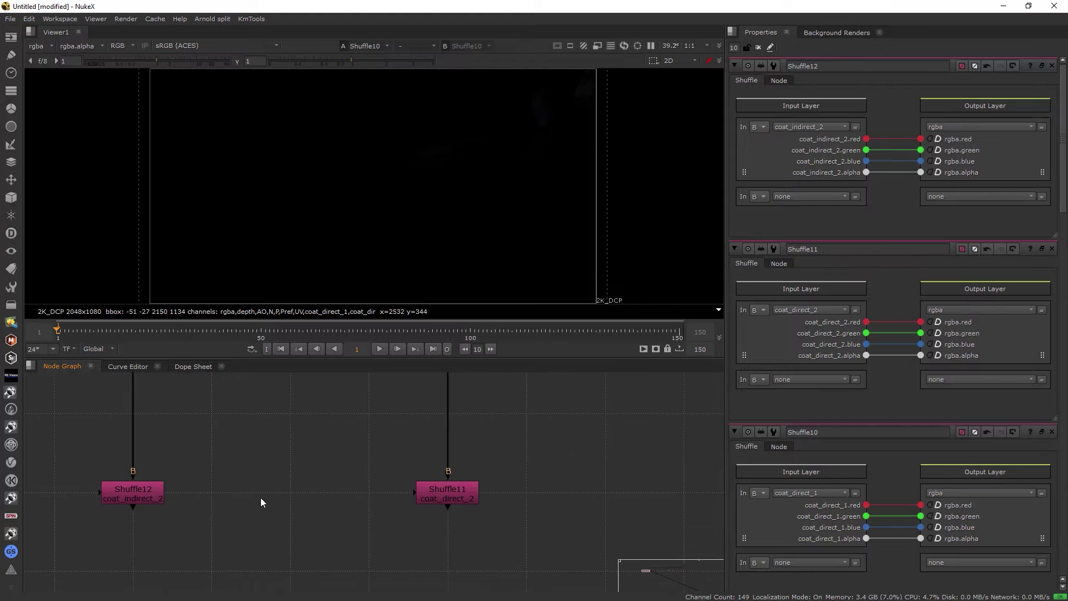
left_click(796, 127)
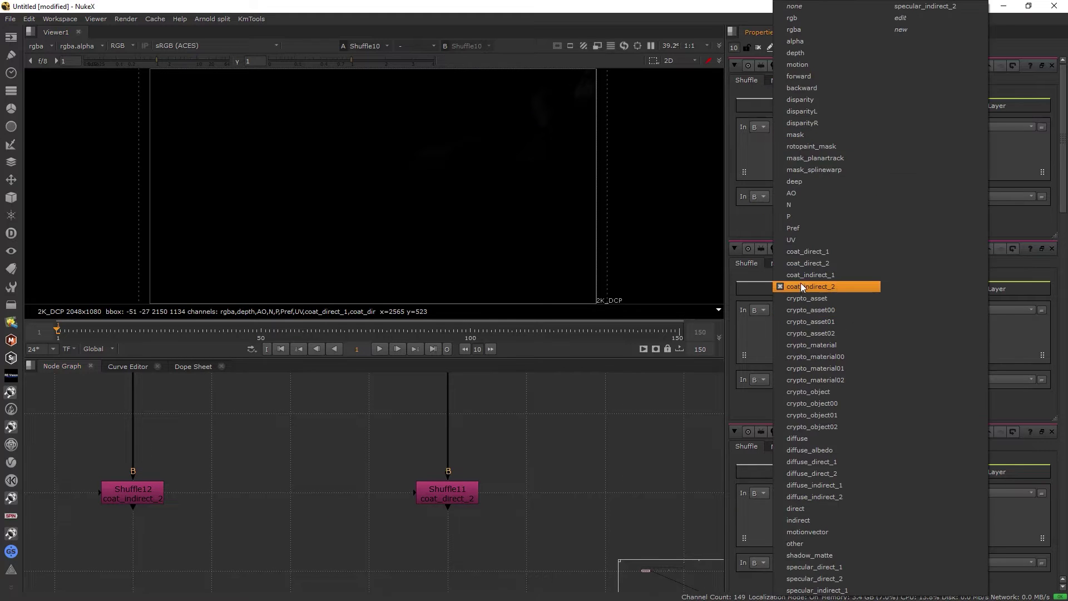
left_click(800, 285)
Paste a thirteenth dot-and-Shuffle branch, connect it to Shuffle12's dot, and align it with the row
scroll(246, 407, "down", 2)
key("ctrl+v")
scroll(278, 505, "down", 2)
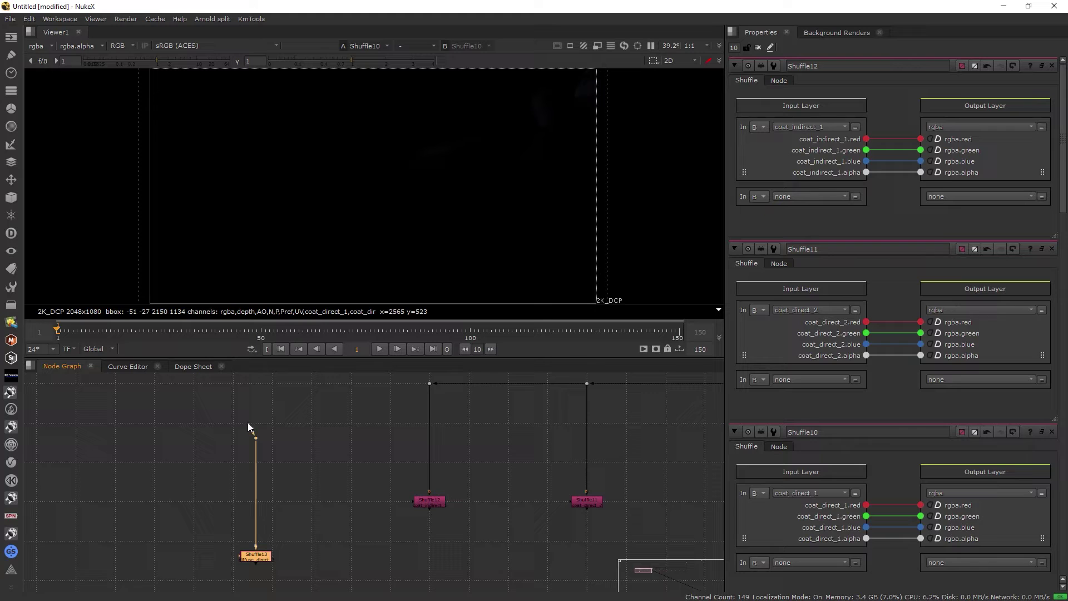
left_click_drag(249, 422, 429, 384)
left_click_drag(254, 555, 276, 499)
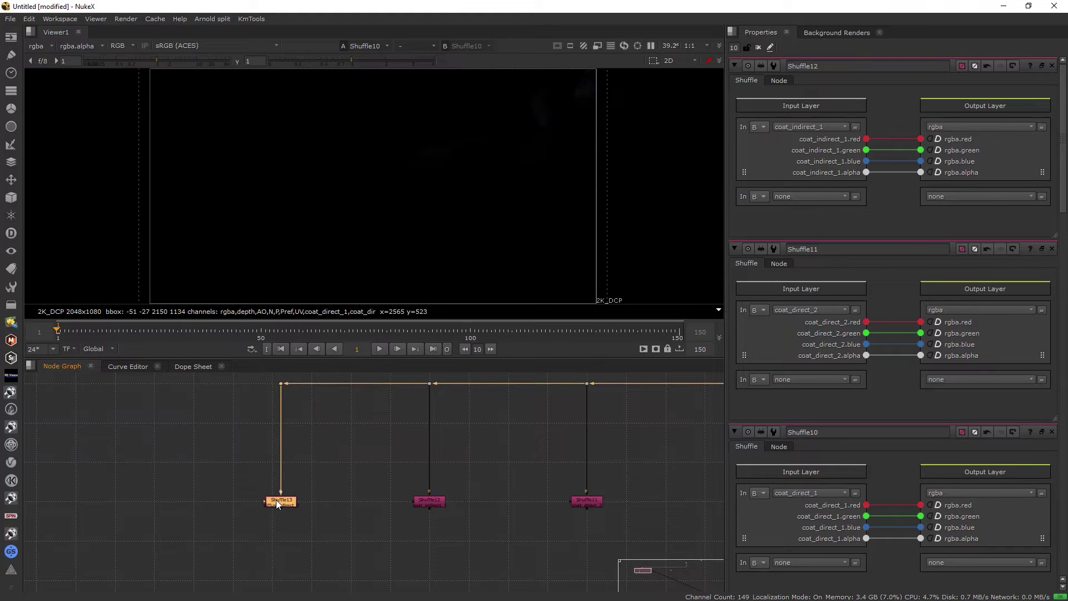
Set Shuffle13's input layer to coat_indirect_2
double_click(276, 499)
left_click(805, 126)
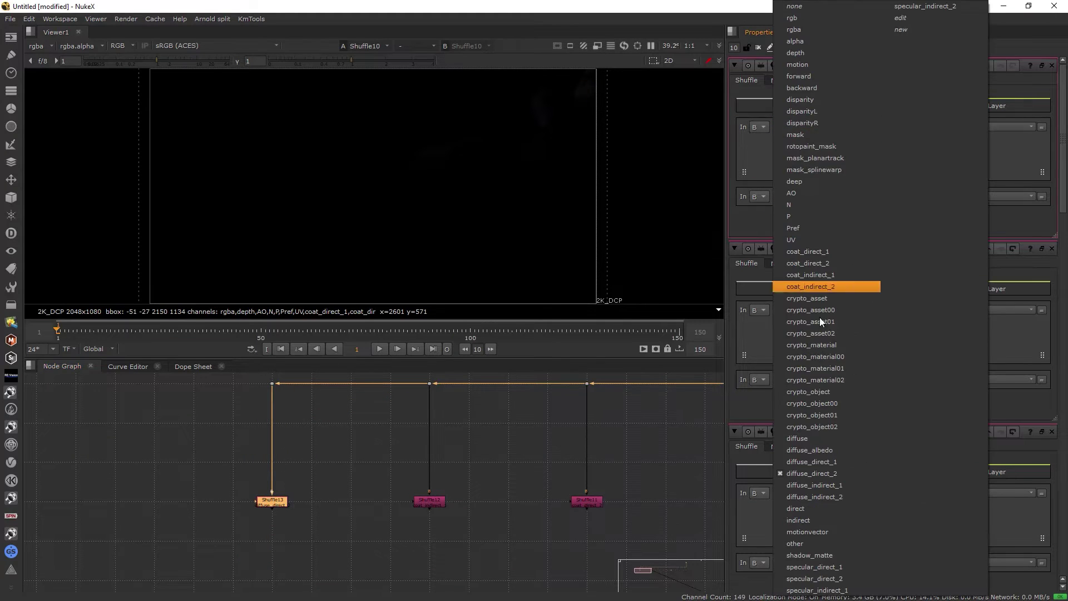
left_click(818, 280)
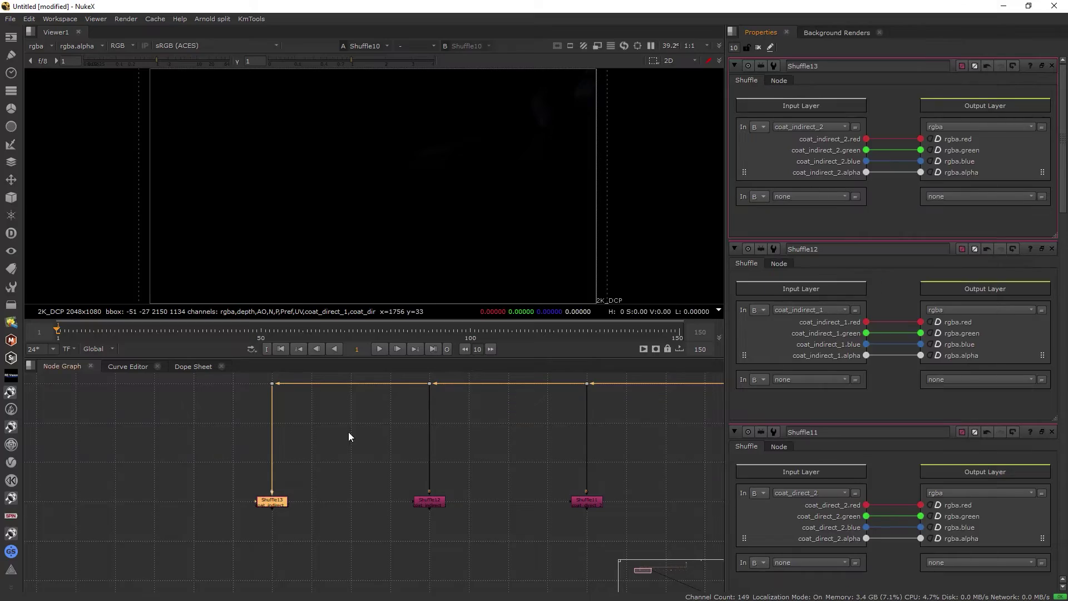
Look over the row of Shuffle branches from Shuffle13 back to the branches beneath the tank render's Read node
key("space")
middle_click_drag(536, 478, 202, 442)
middle_click_drag(603, 443, 267, 443)
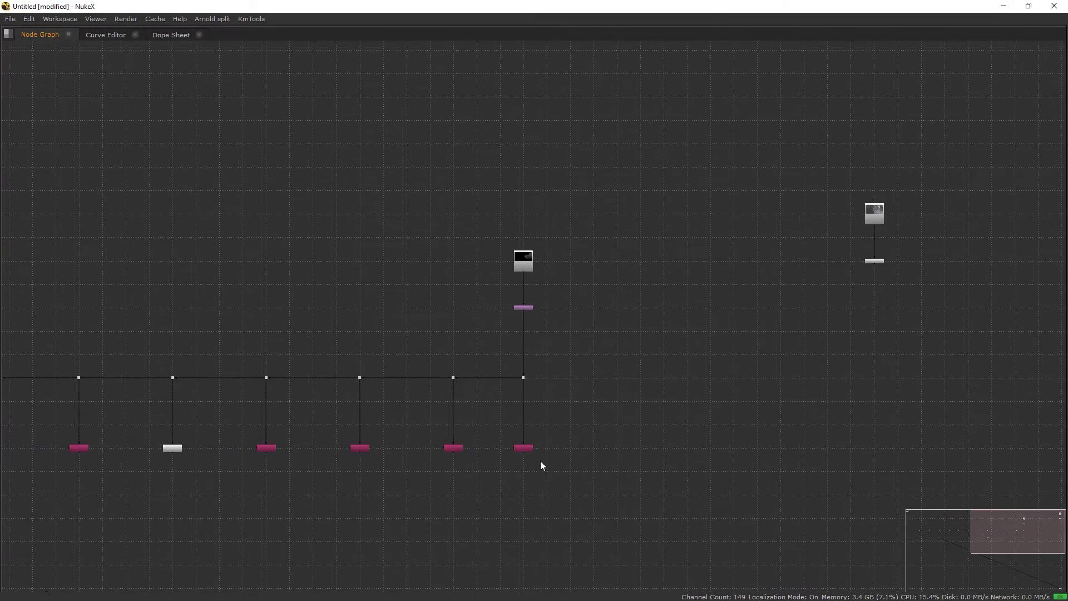
scroll(574, 417, "down", 3)
mouse_move(588, 425)
middle_mouse_down()
mouse_move(574, 417)
mouse_move(612, 430)
middle_mouse_up()
scroll(612, 429, "up", 5)
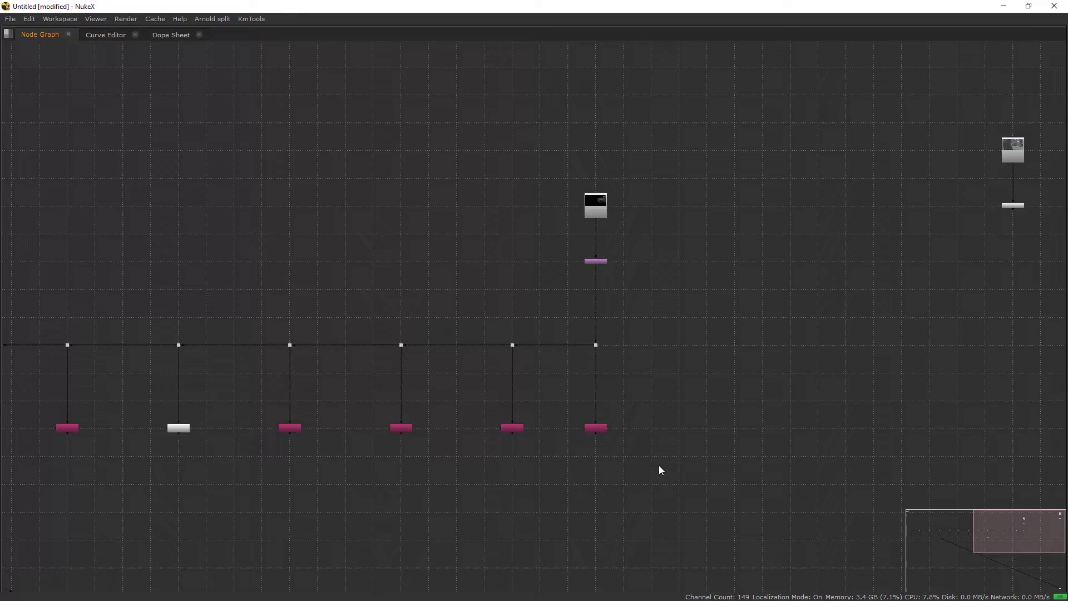
left_click_drag(660, 465, 167, 408)
mouse_move(248, 403)
middle_mouse_down()
mouse_move(636, 418)
mouse_move(429, 444)
middle_mouse_up()
scroll(636, 418, "down", 1)
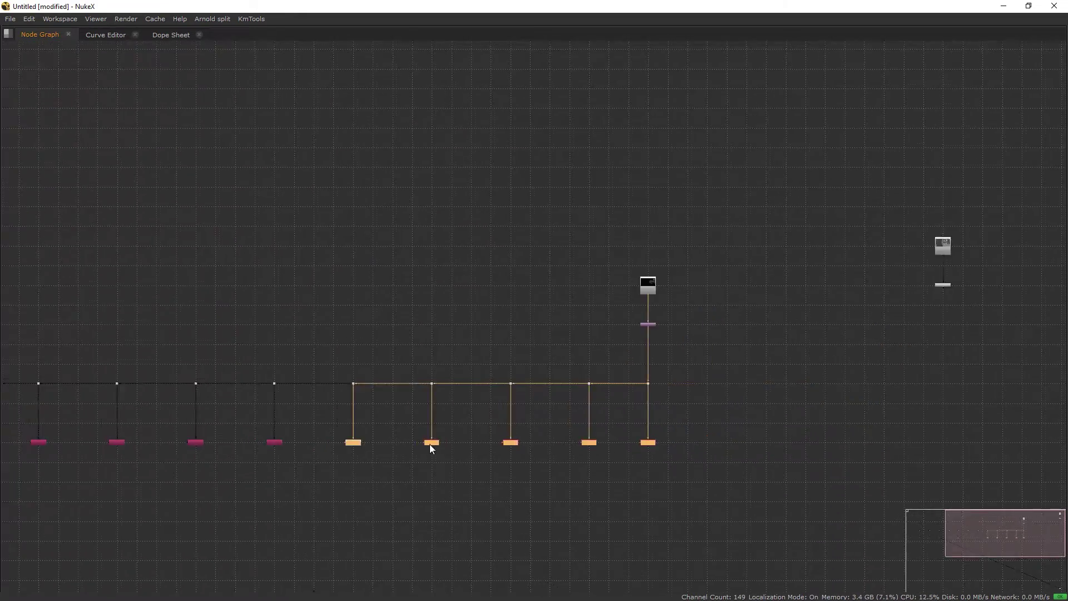
middle_click_drag(675, 438, 423, 455)
scroll(424, 454, "down", 1)
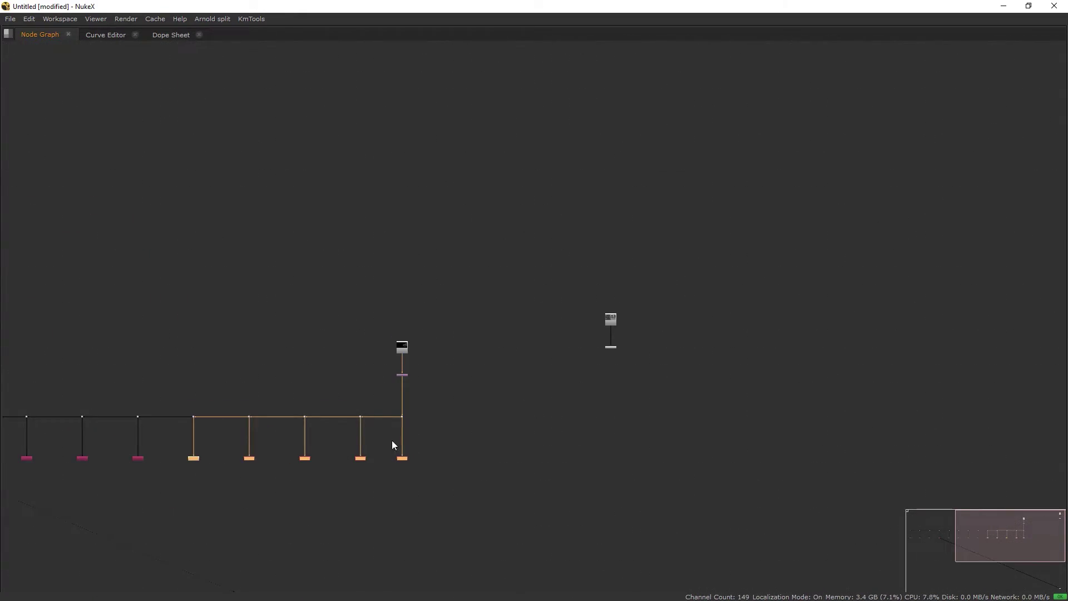
scroll(379, 450, "up", 4)
key("space")
left_click(420, 492)
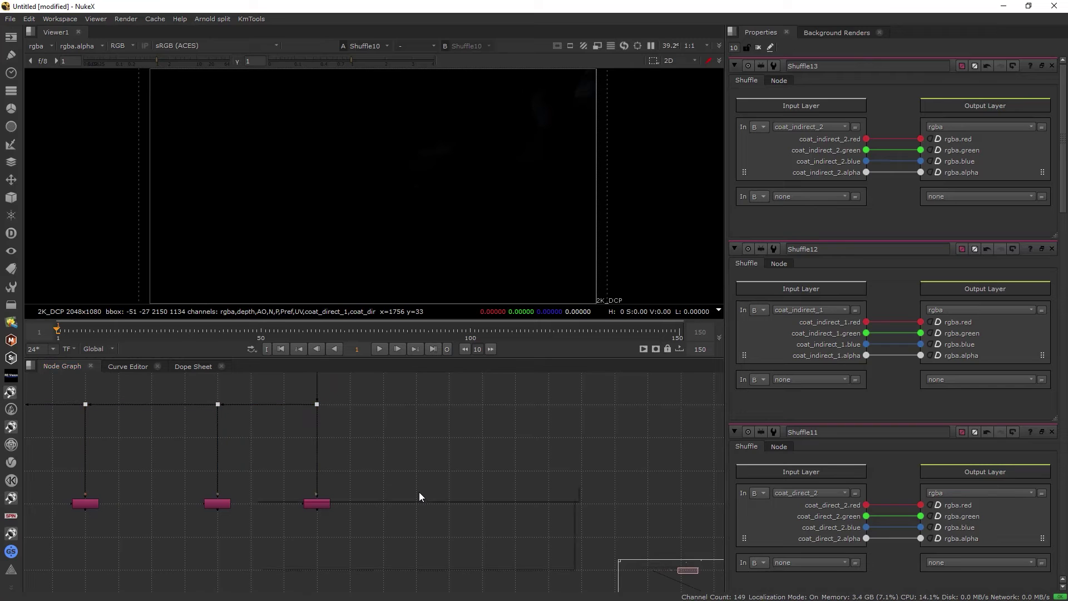
key("Tab")
type("shuf")
key("Escape")
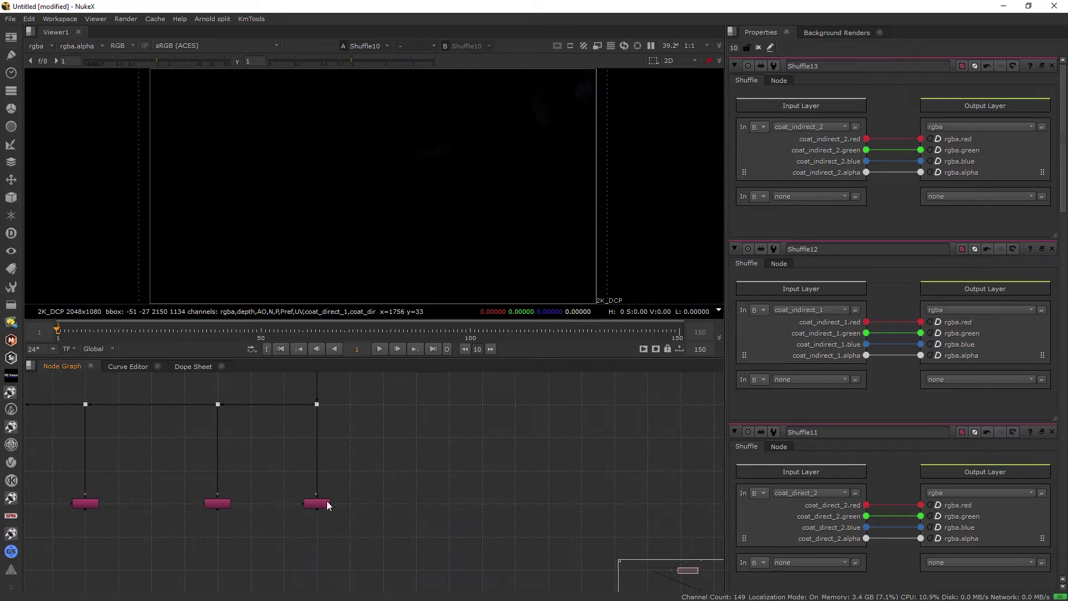
Paste another dot-and-Shuffle branch beside Shuffle1, connect it to Shuffle1's dot, align it with the row, and view it with its properties open
left_click(426, 424)
key("ctrl+v")
left_click_drag(420, 413, 318, 410)
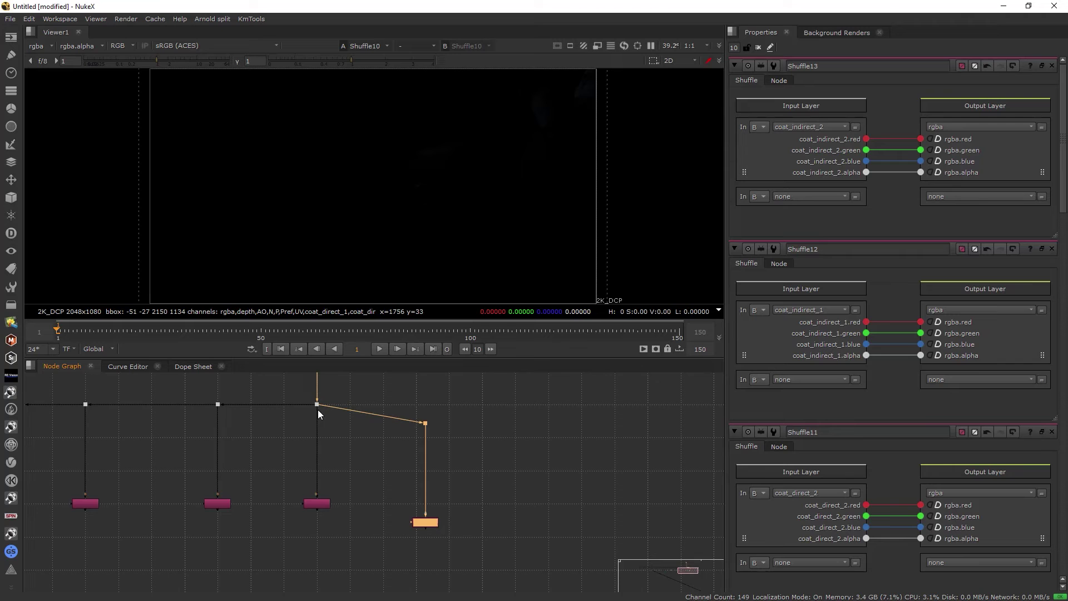
left_click_drag(424, 520, 416, 503)
key("1")
double_click(416, 504)
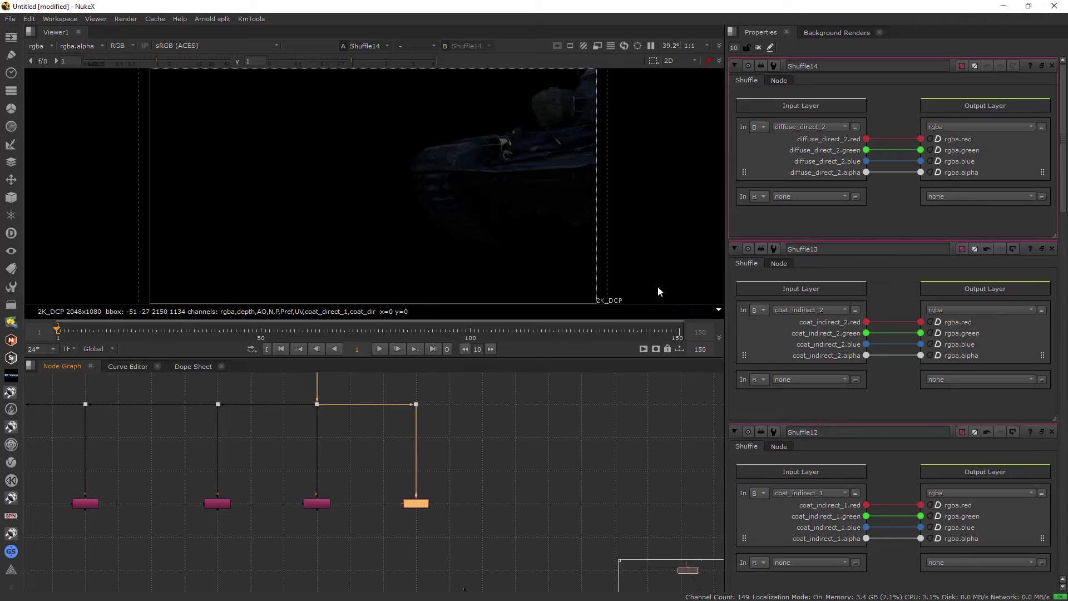
Set Shuffle14's input layer to diffuse_albedo and close all open node properties
left_click(790, 125)
left_click(814, 457)
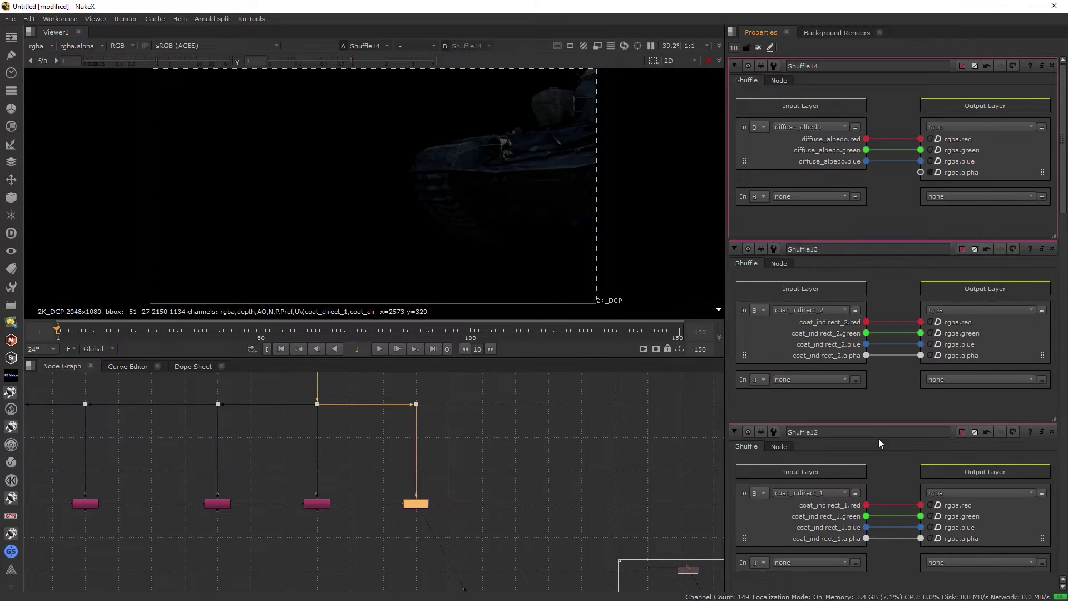
left_click(482, 510)
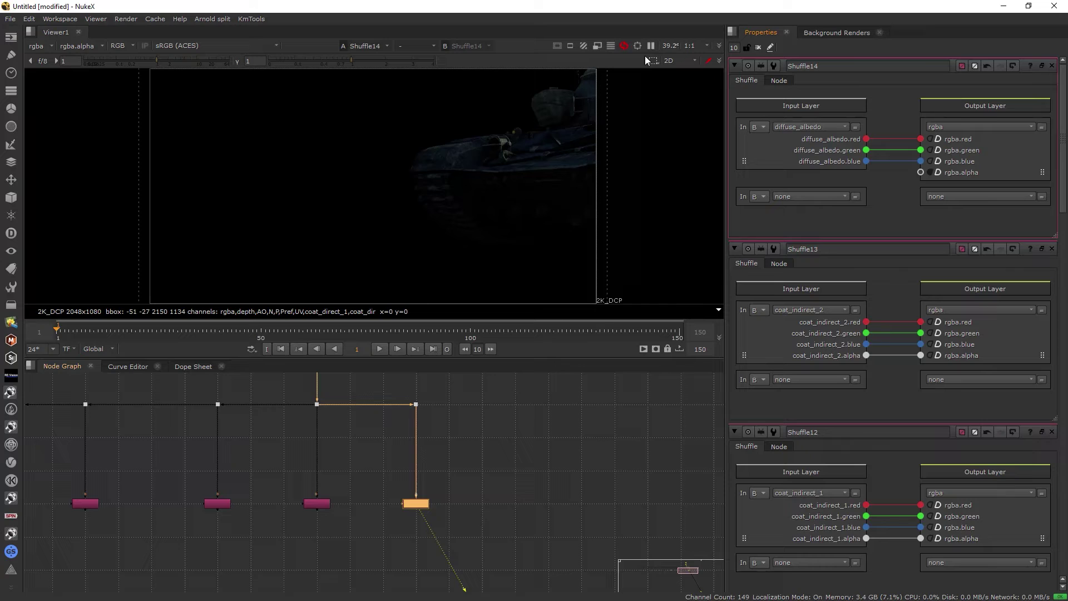
left_click(757, 46)
Raise the viewer gain to 2.1 and examine the tank's diffuse albedo pass
left_click_drag(155, 61, 182, 62)
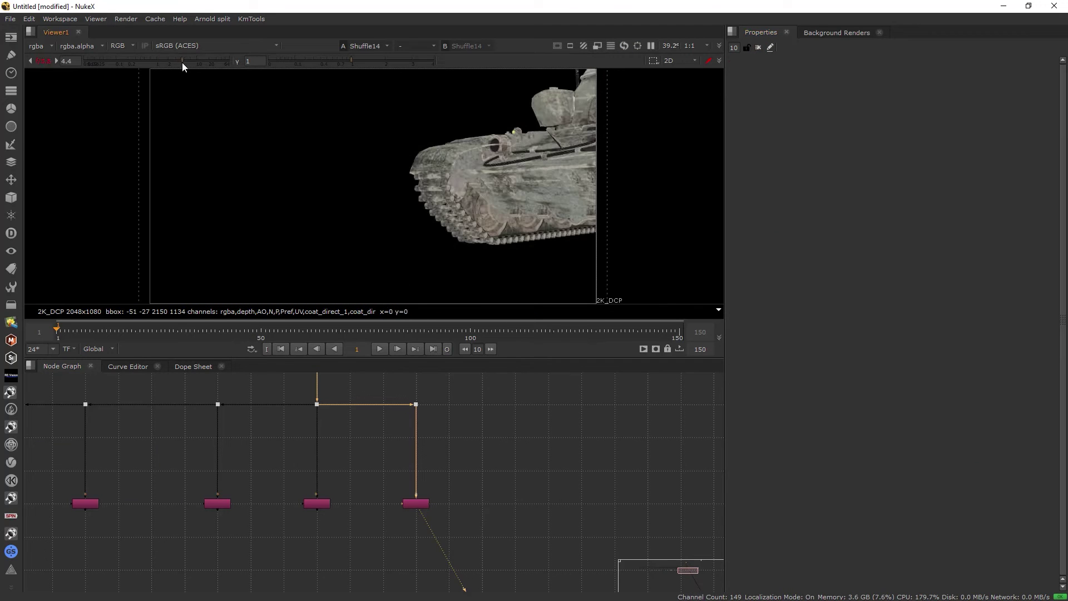
left_click(170, 61)
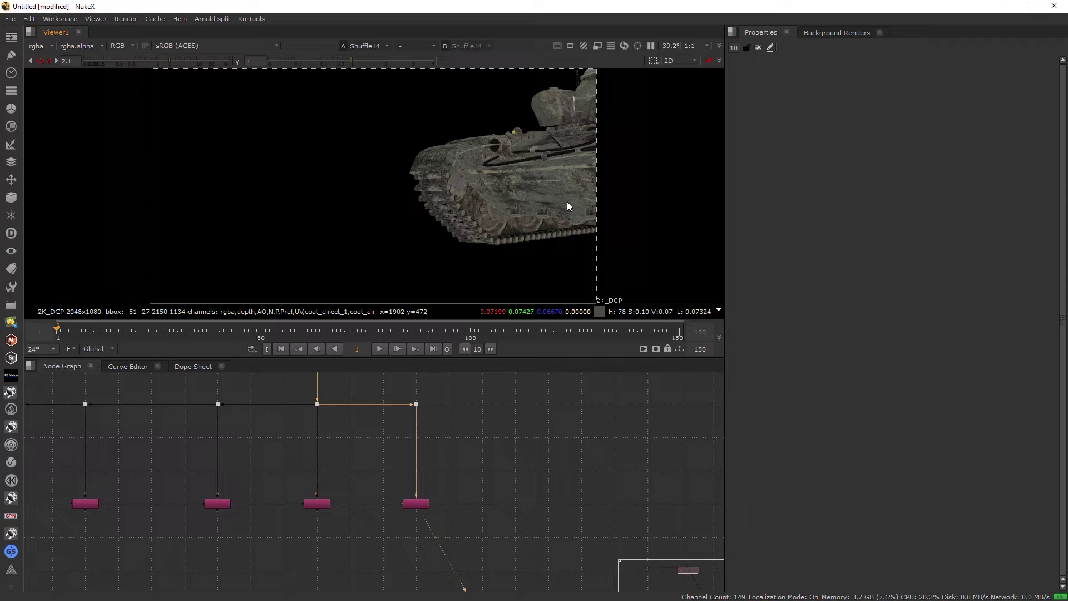
left_click_drag(631, 247, 365, 64)
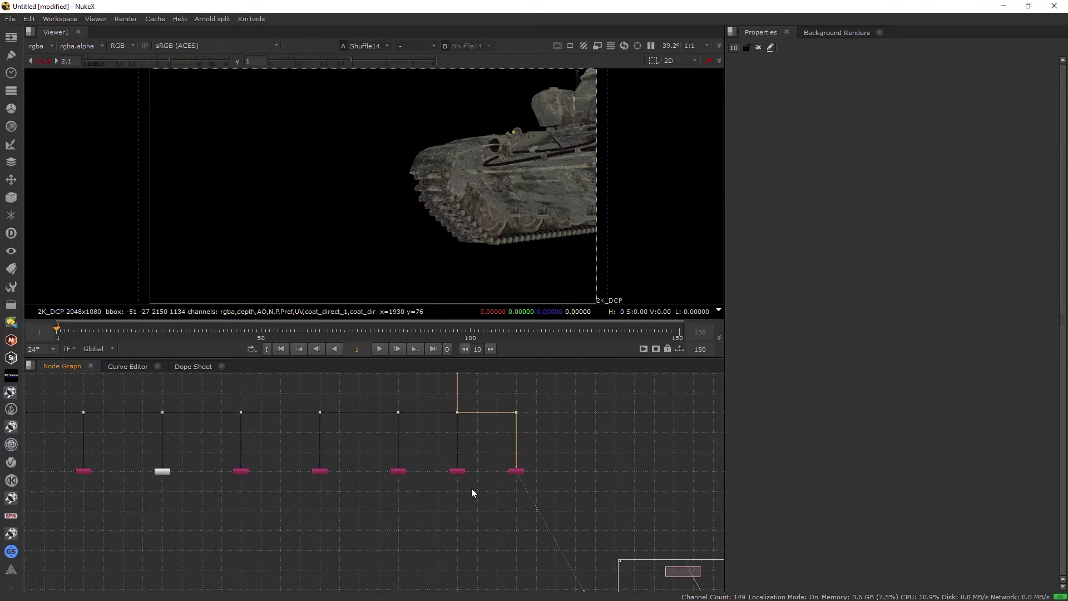
Merge Shuffle1, Shuffle2, Shuffle3 and Shuffle4 into one Merge node and place it directly below Shuffle1
scroll(490, 481, "up", 1)
middle_click_drag(435, 488, 493, 495)
scroll(352, 498, "up", 2)
key("space")
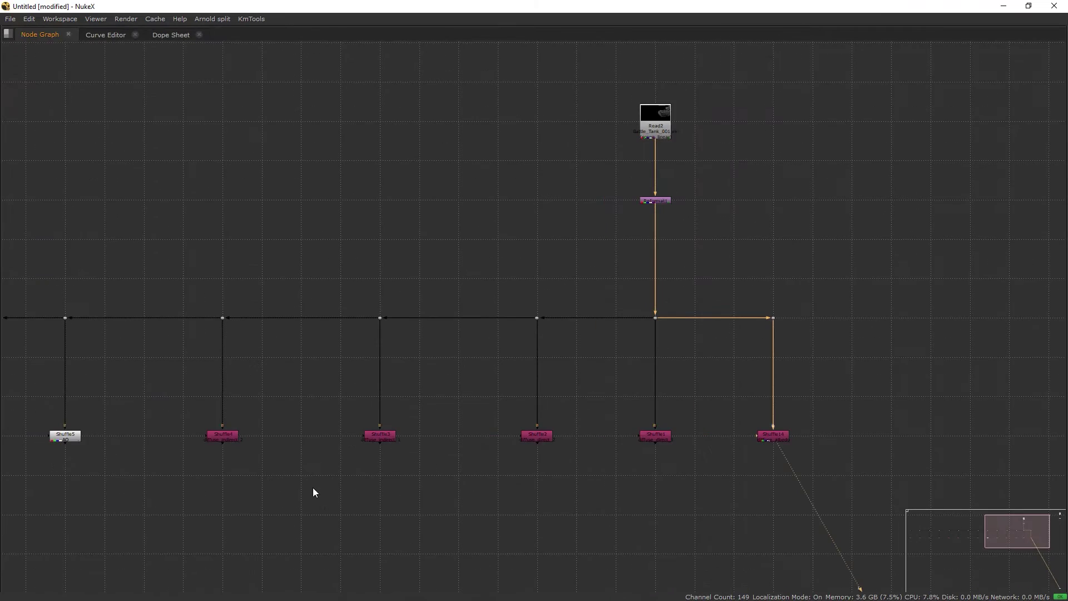
middle_click_drag(312, 491, 283, 427)
left_click_drag(151, 328, 687, 445)
key("m")
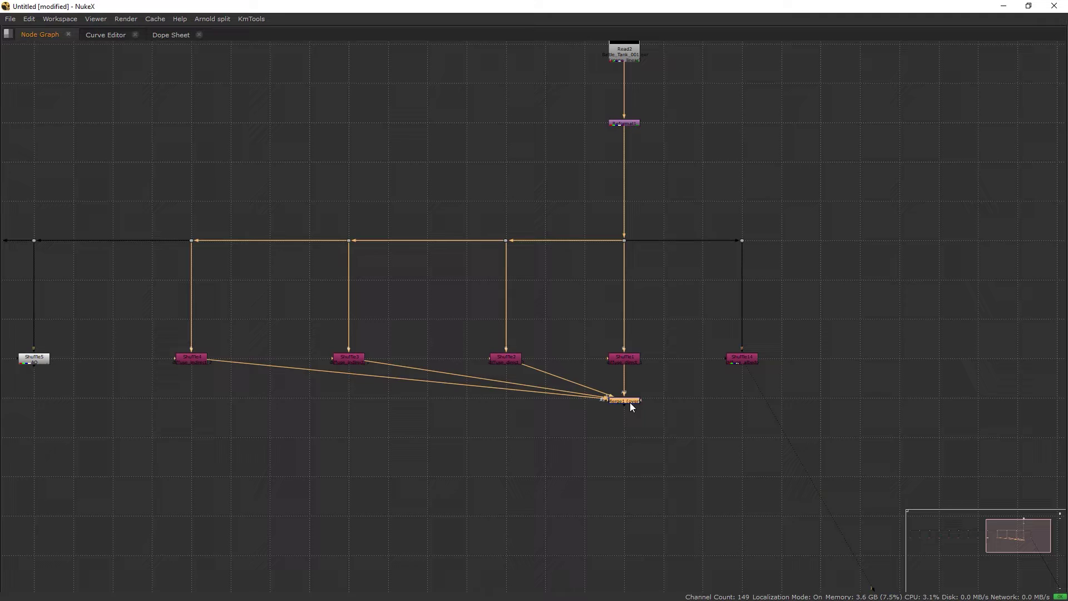
left_click_drag(630, 403, 630, 439)
scroll(482, 414, "up", 1)
scroll(428, 422, "down", 1)
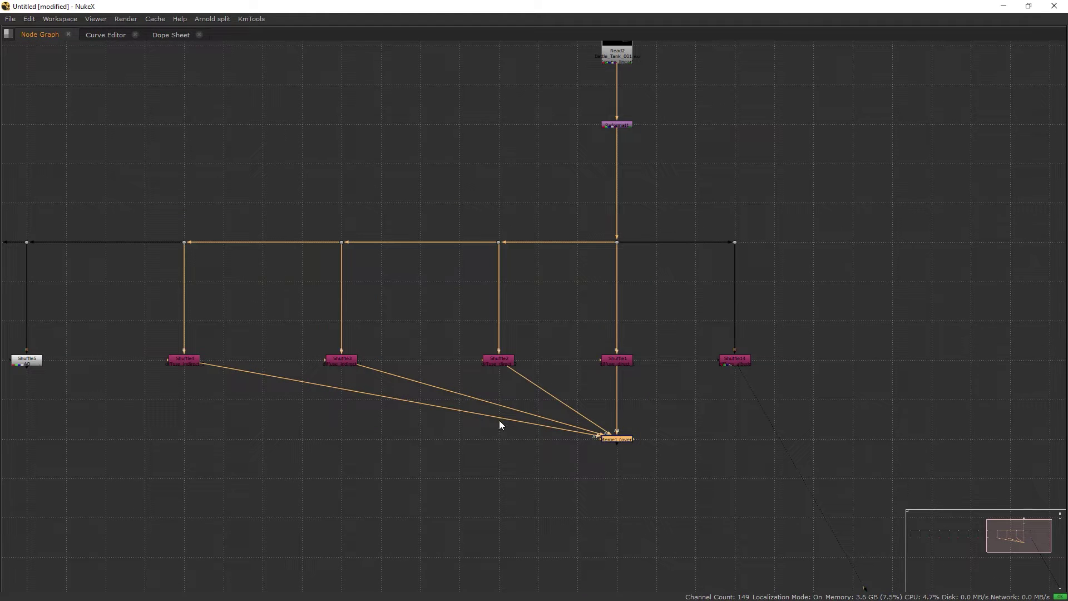
Add dots to the Merge connections from Shuffle2, Shuffle3 and Shuffle4, line them up below their Shuffles, and lower the merge group
middle_click_drag(545, 398, 554, 421)
left_click_drag(410, 422, 198, 458, "ctrl")
left_click_drag(490, 422, 351, 429, "ctrl")
left_click_drag(568, 422, 509, 428, "ctrl")
scroll(520, 433, "down", 2)
left_click_drag(612, 333, 239, 262)
left_click_drag(568, 303, 566, 441)
Set Merge1's operation to plus
scroll(668, 442, "up", 2)
middle_click_drag(510, 444, 449, 491)
left_click(451, 491)
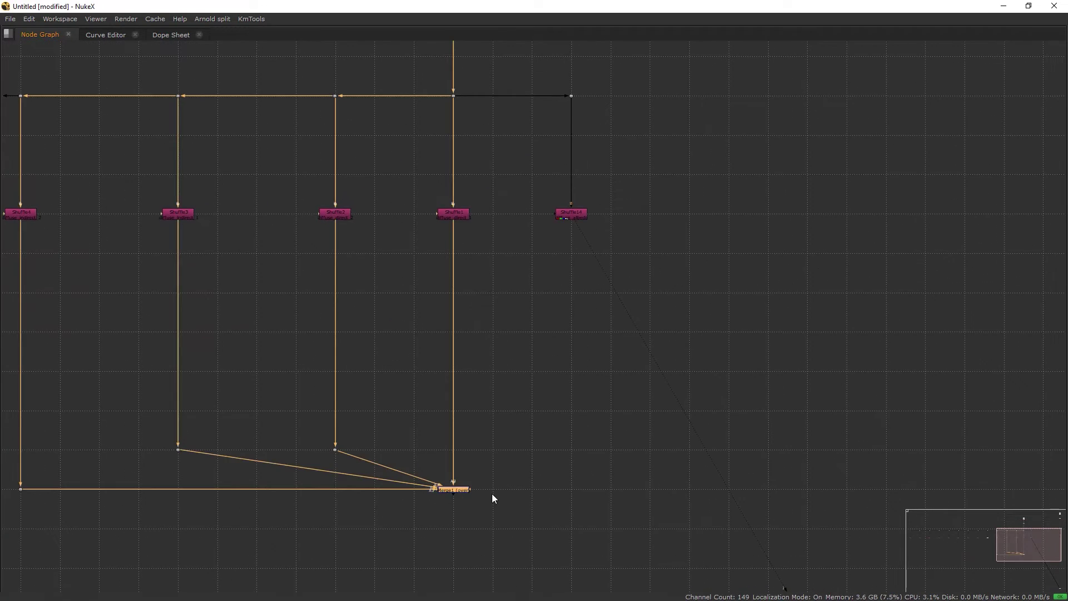
key("space")
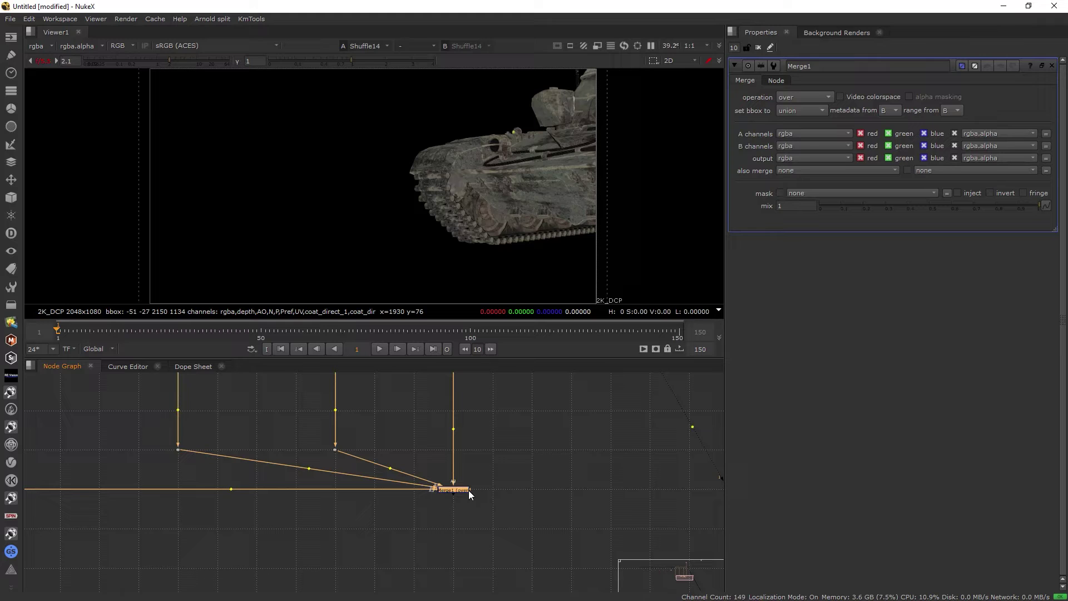
left_click(805, 97)
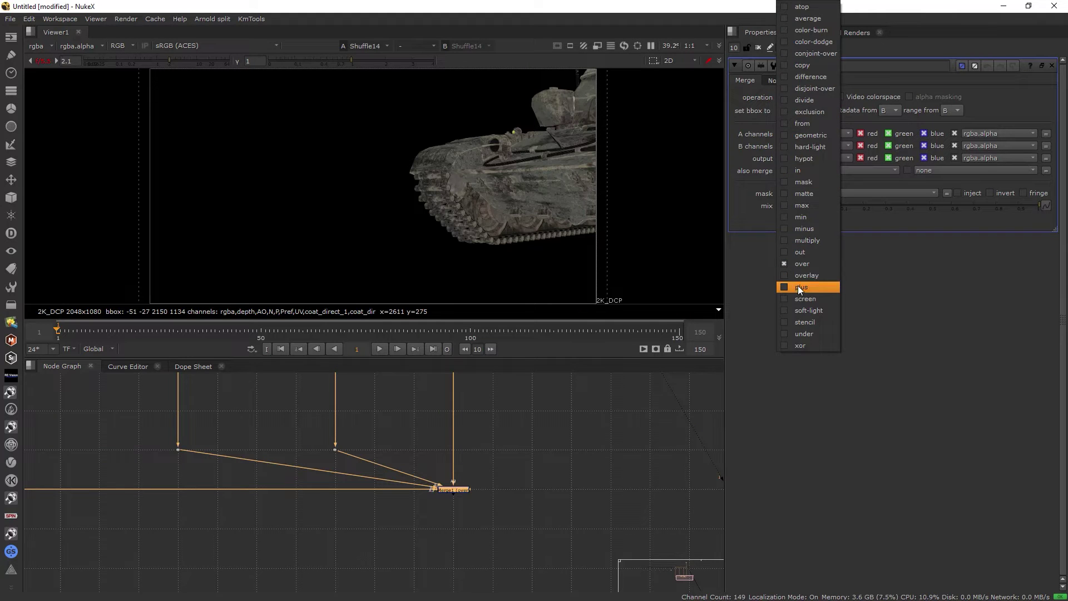
left_click(797, 287)
Add a second Merge below Shuffle14 with Merge1 as input A and Shuffle14 as input B, and view it
middle_click_drag(468, 476, 391, 512)
key("space")
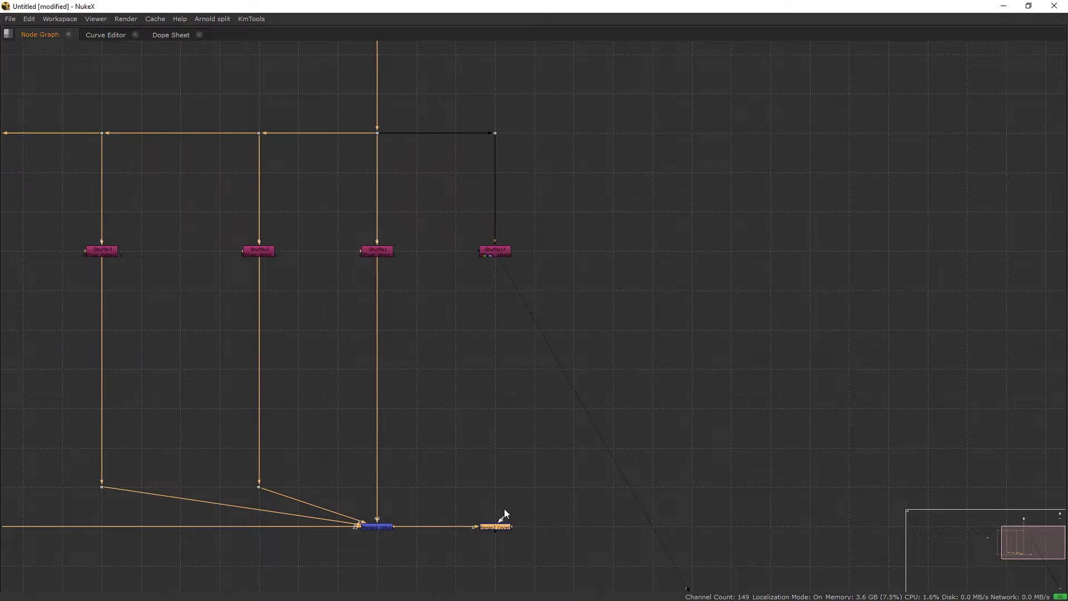
left_click_drag(504, 512, 495, 253)
key("space")
key("1")
left_click(504, 521)
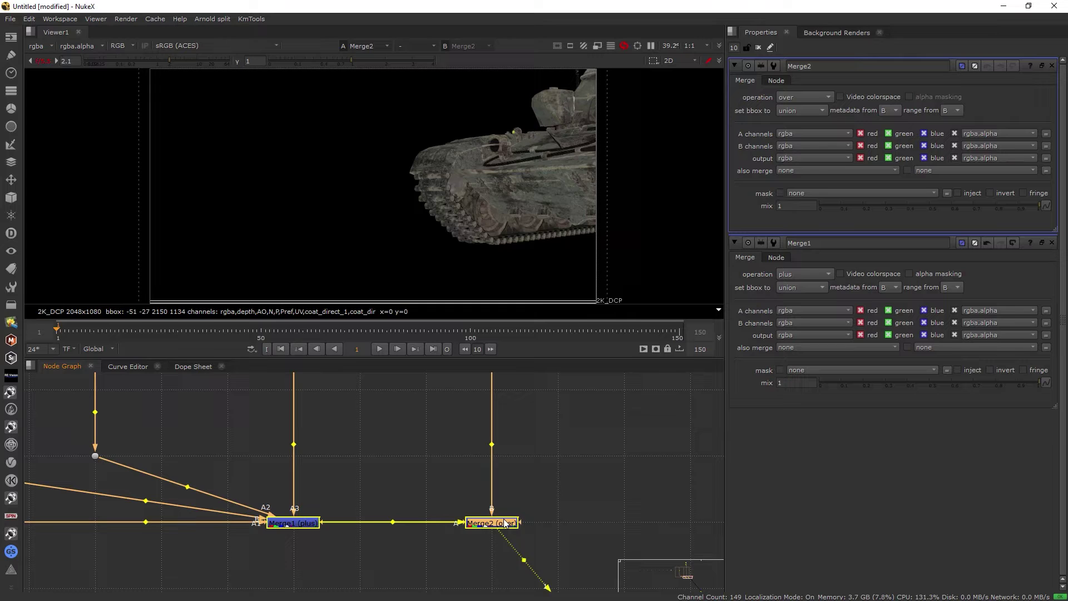
left_click(530, 507)
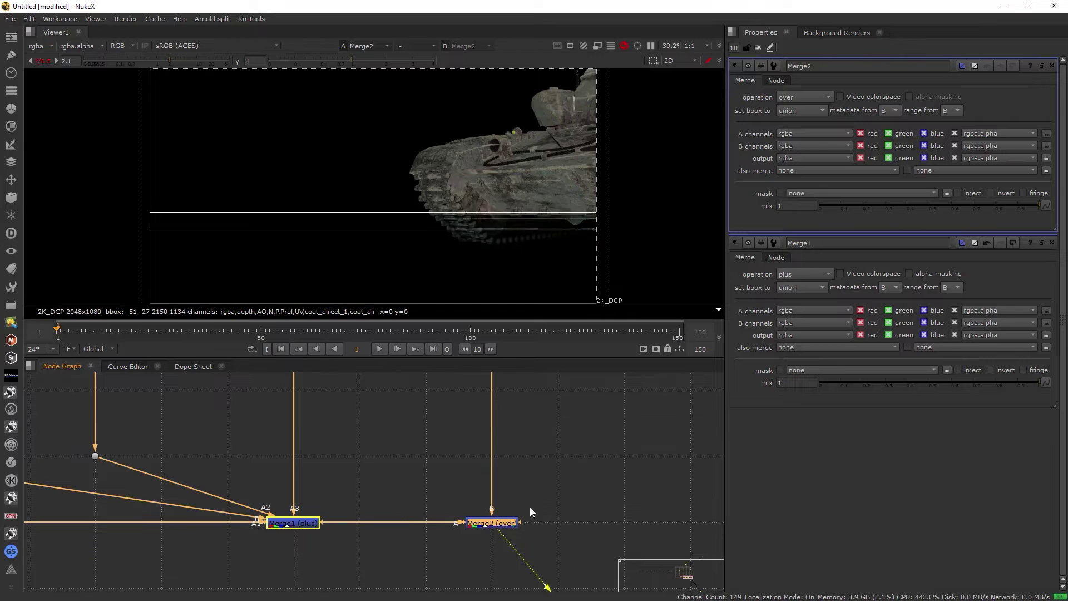
Set Merge2's operation to divide and close all open node properties
left_click(800, 97)
left_click(801, 104)
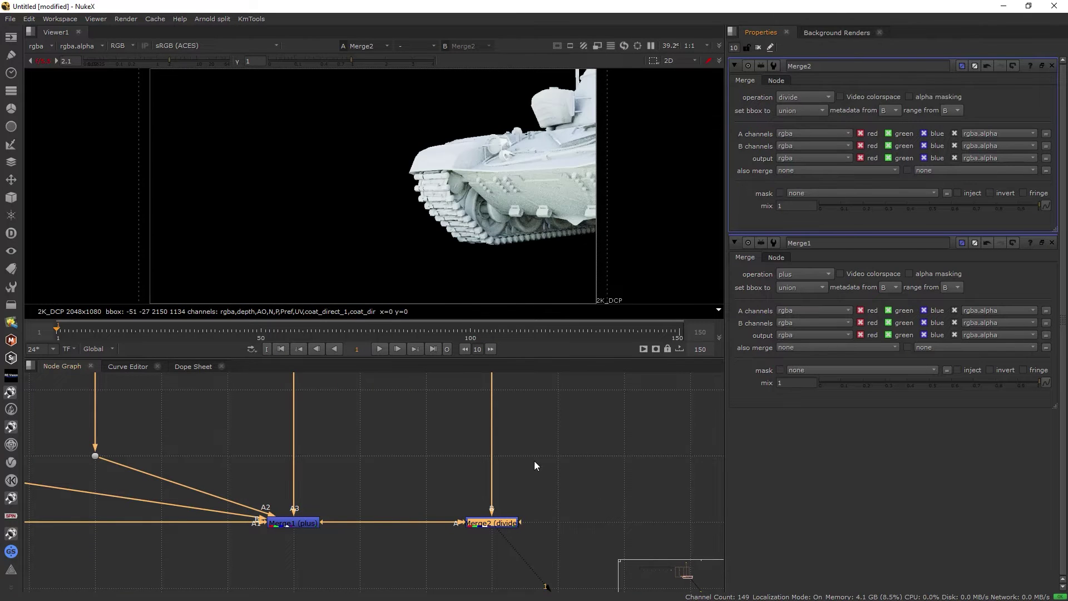
left_click(571, 483)
left_click(758, 47)
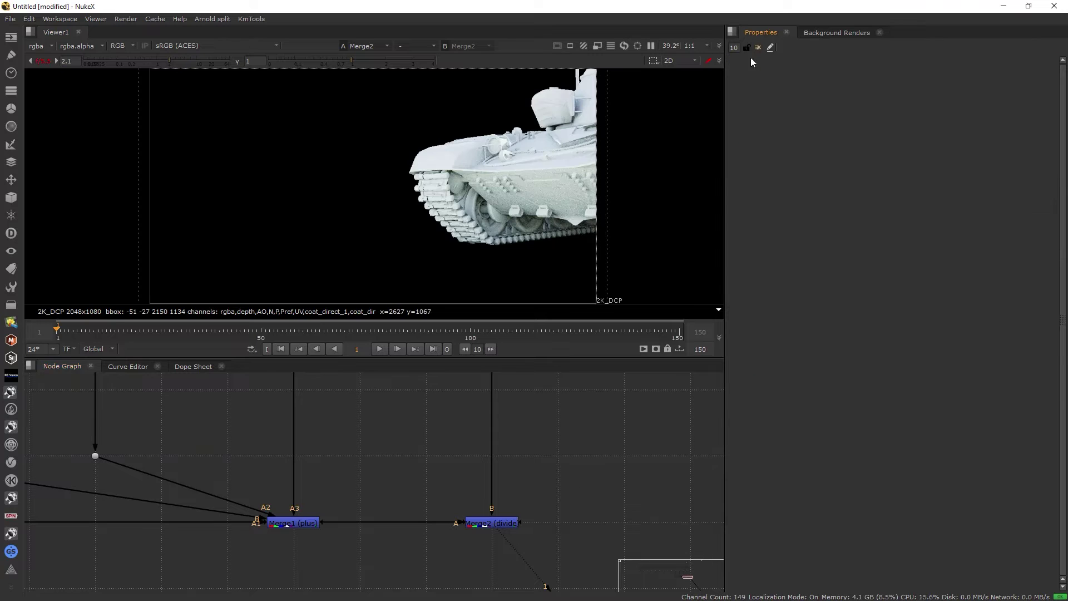
Reset the viewer gain to 1 and examine Merge2's divided diffuse image and the merge layout
left_click(137, 59, "ctrl")
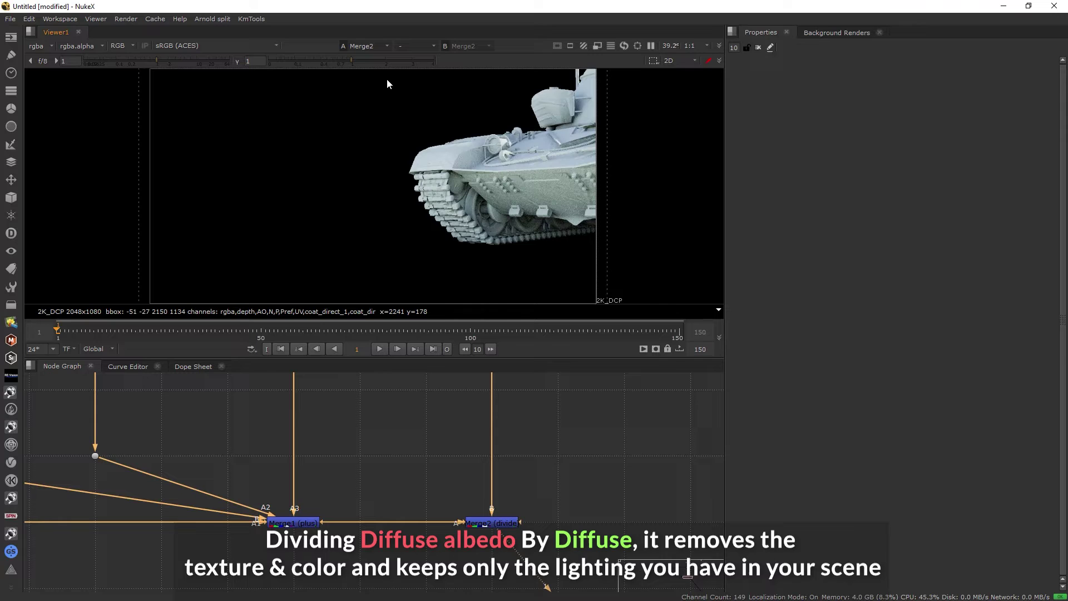
left_click_drag(626, 278, 364, 50)
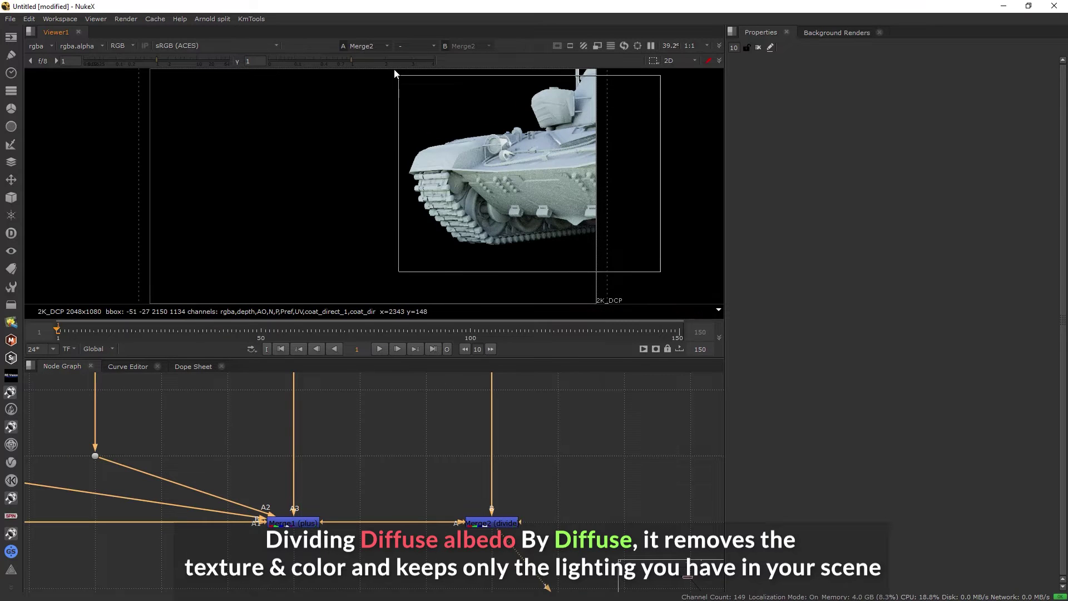
left_click_drag(393, 459, 255, 548)
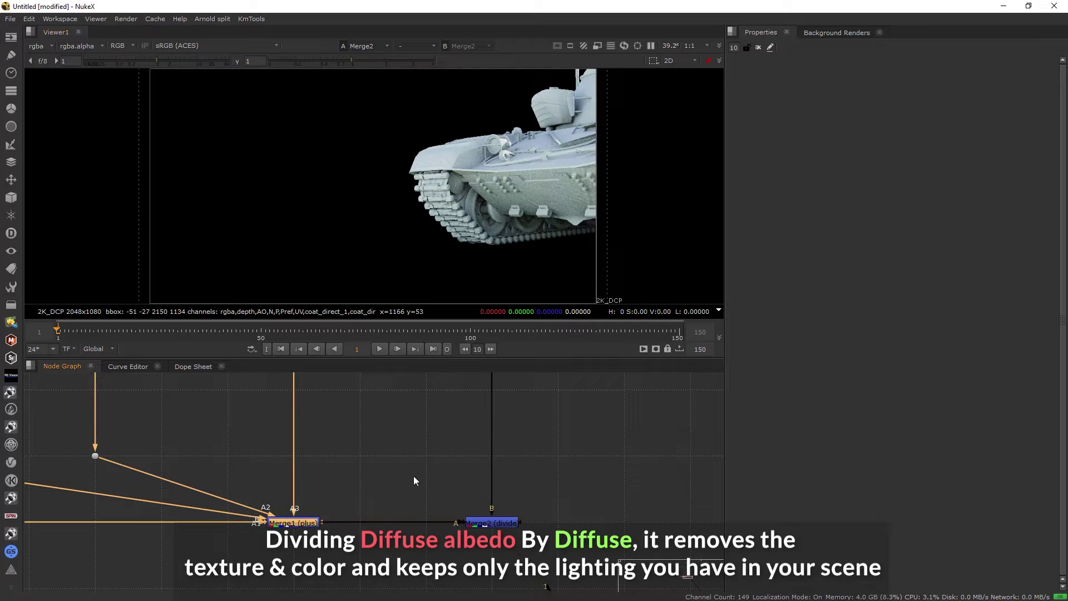
scroll(423, 469, "down", 3)
left_click(424, 466)
key("space")
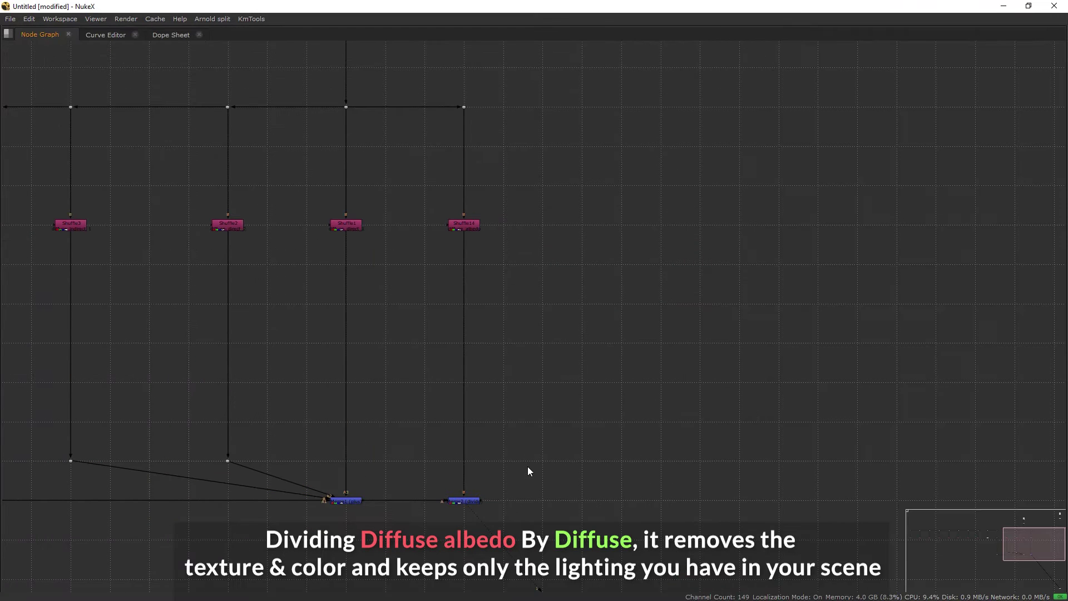
key("space")
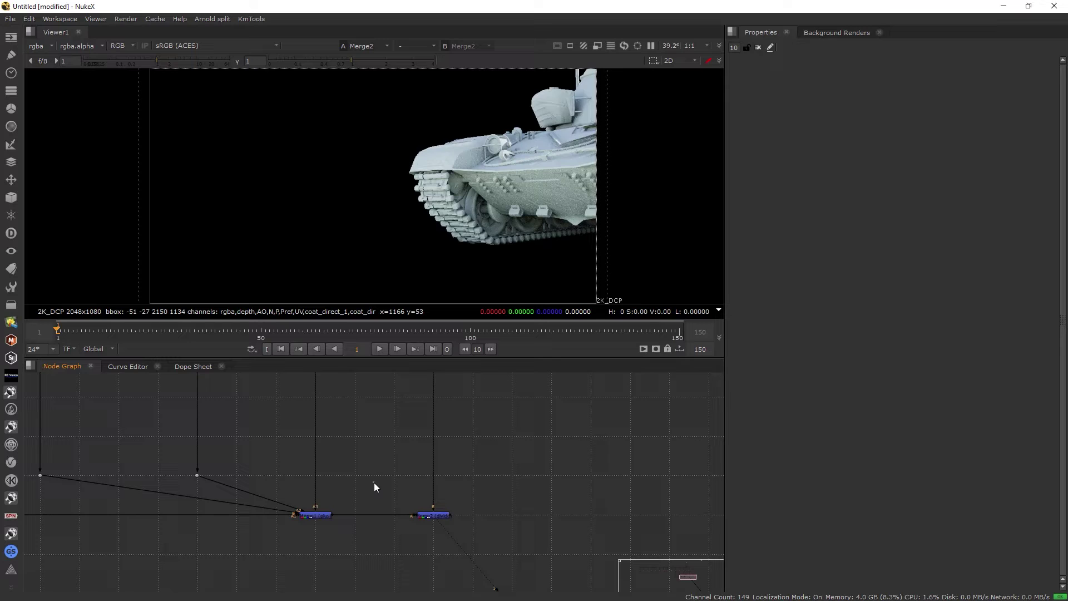
View Merge1's combined diffuse passes with the viewer gain raised to 8
left_click(303, 513)
key("1")
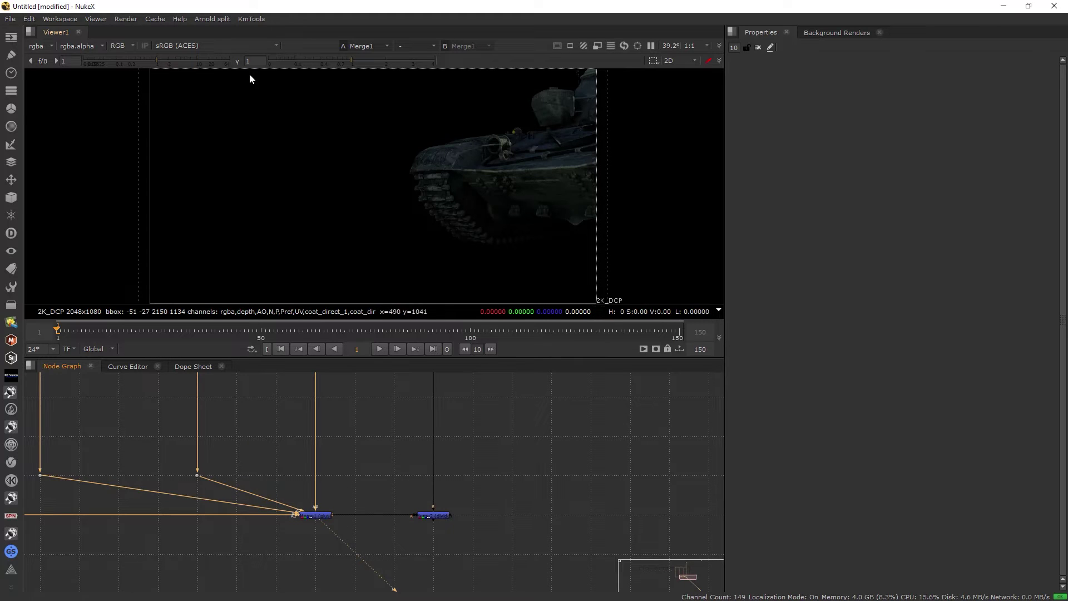
left_click(192, 61)
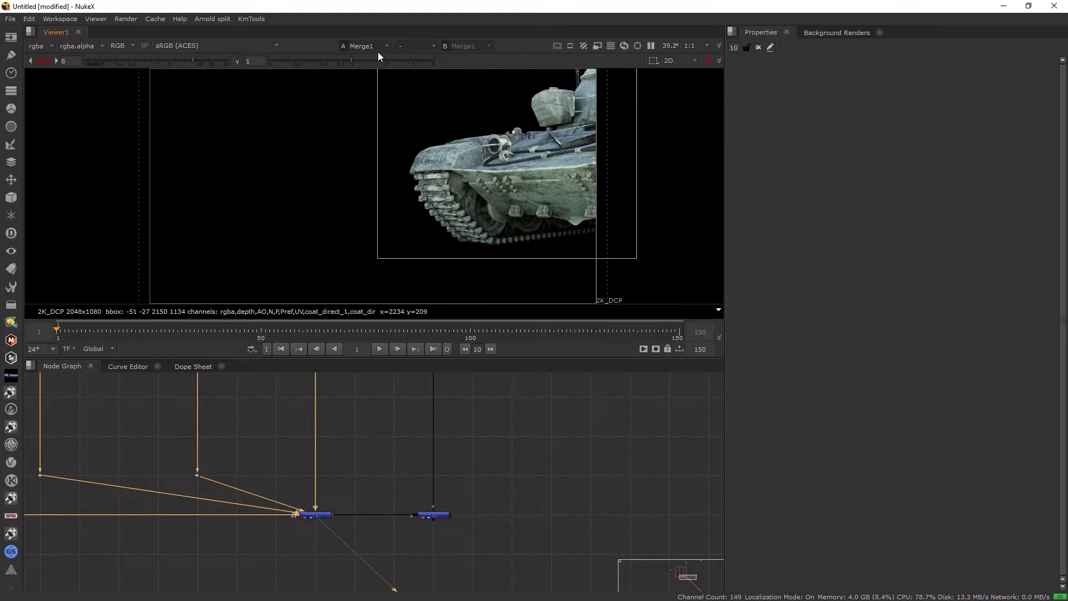
View Merge2's result again with the viewer gain reset to 1 for comparison
left_click_drag(384, 431, 489, 545)
key("1")
left_click(192, 61, "ctrl")
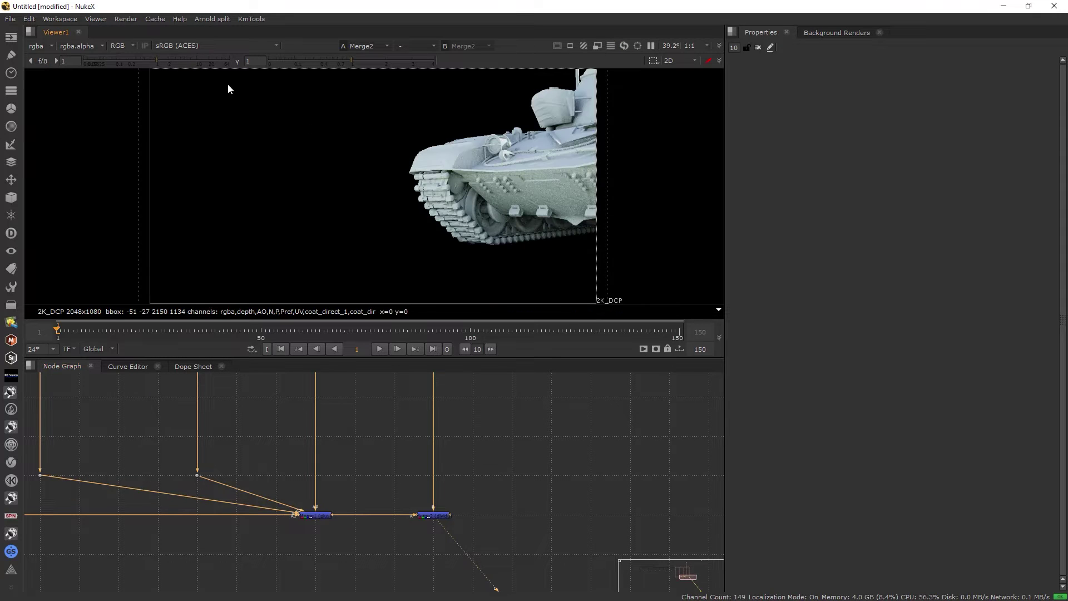
left_click_drag(634, 263, 389, 72)
View Shuffle14's diffuse albedo pass on its own
left_click(491, 451)
key("space")
scroll(485, 462, "down", 2)
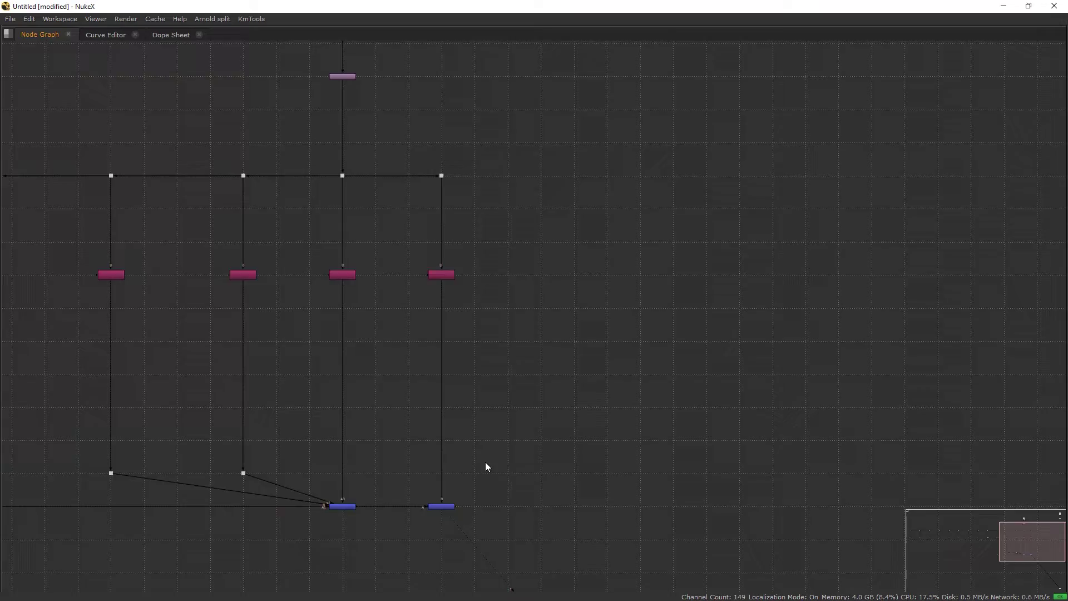
middle_click_drag(485, 462, 415, 460)
scroll(405, 319, "up", 3)
middle_click_drag(403, 323, 398, 333)
left_click_drag(415, 349, 312, 279)
key("space")
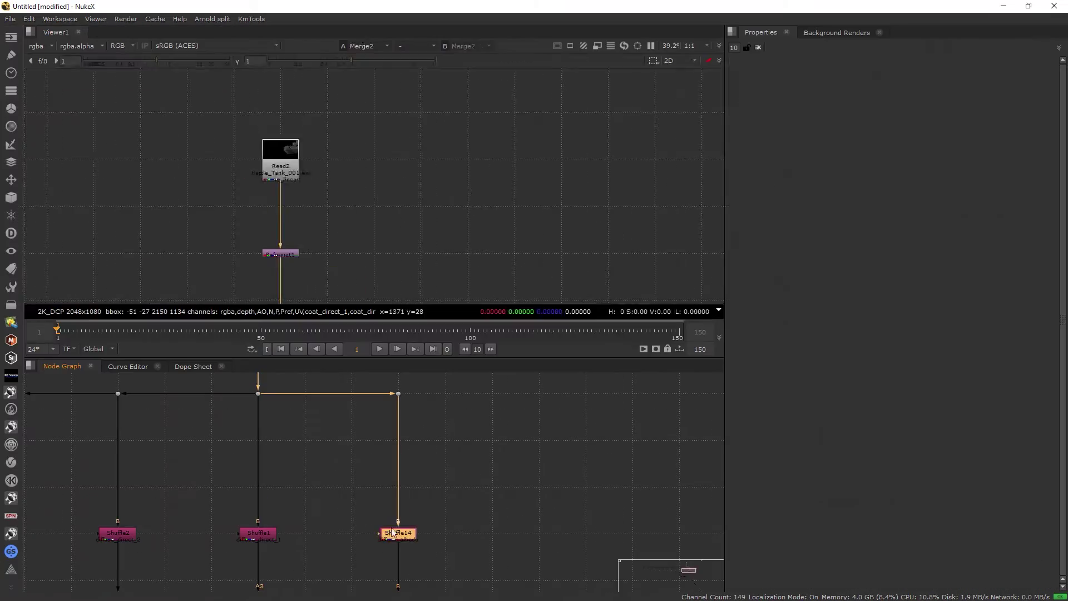
key("1")
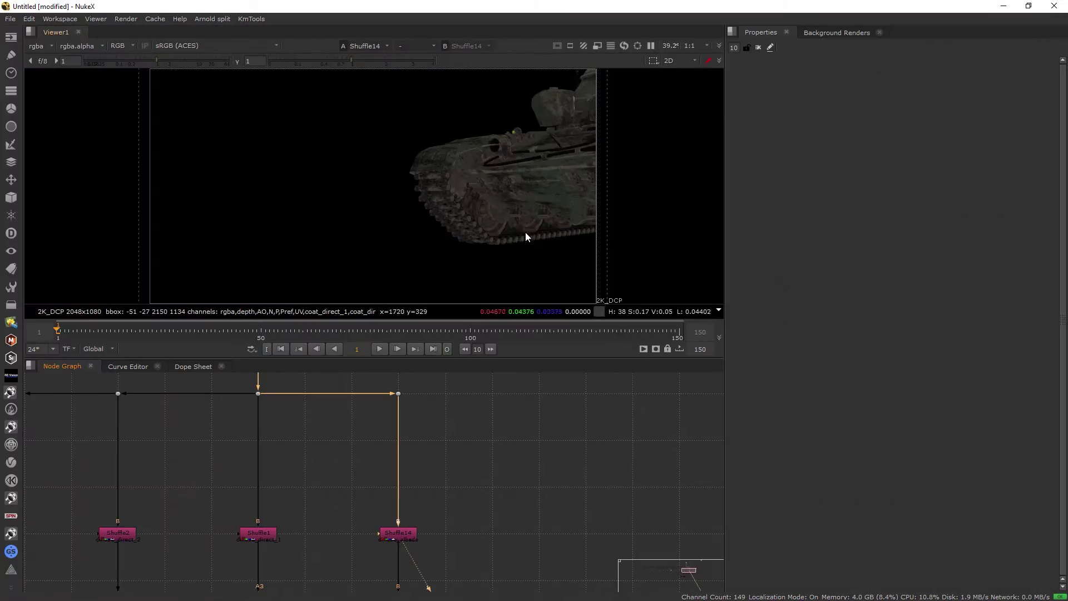
View Merge2's divided diffuse result and examine the merge layout below the Shuffle branches
left_click(466, 458)
key("space")
scroll(466, 459, "down", 3)
middle_click_drag(468, 451, 506, 360)
left_click_drag(474, 465, 121, 426)
key("space")
key("1")
left_click_drag(489, 447, 487, 487)
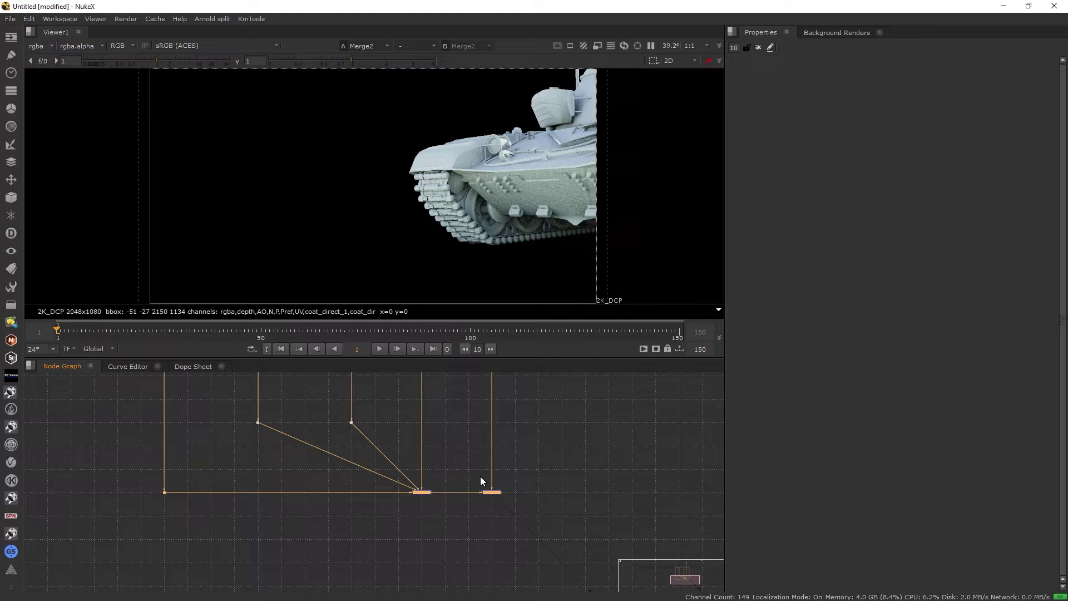
left_click(479, 478)
scroll(458, 479, "up", 2)
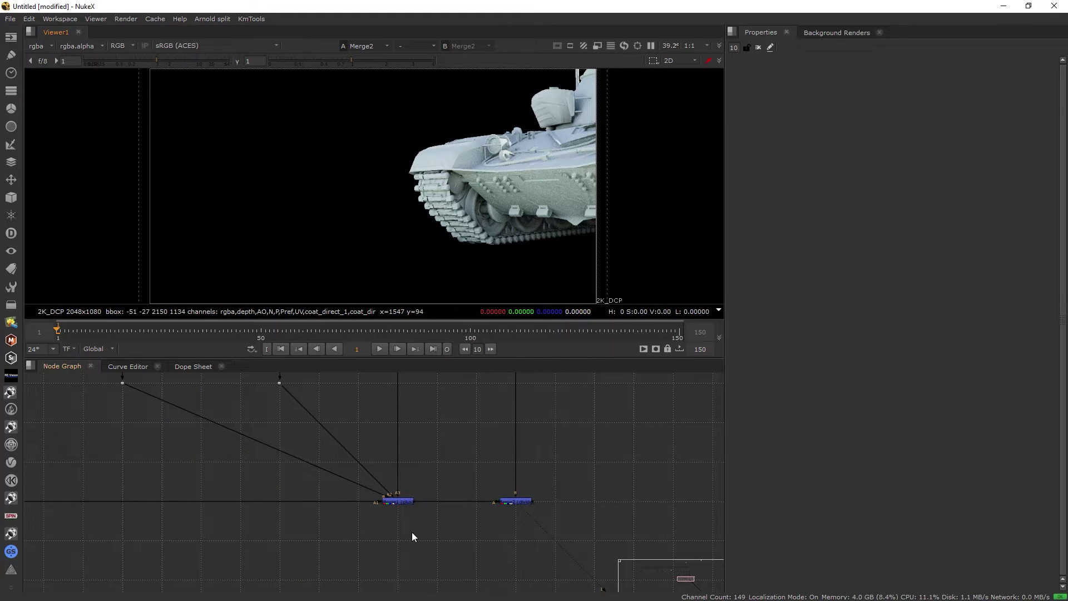
Insert a Grade node below Merge1 and route its output into Merge2's A input through a Dot
left_click(399, 505)
key("g")
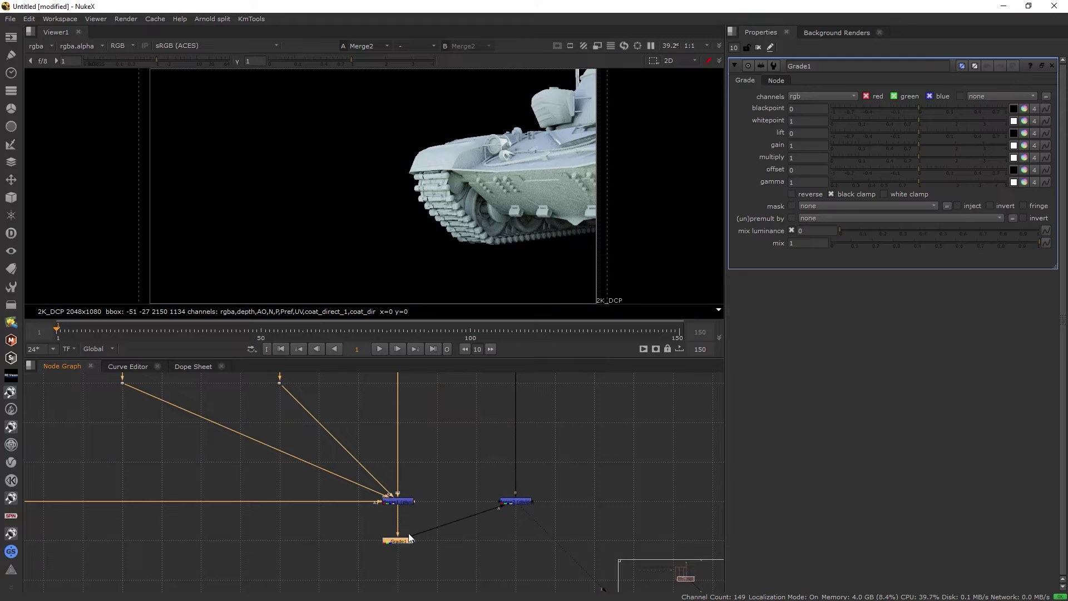
left_click_drag(525, 452, 512, 512)
left_click_drag(441, 447, 382, 512, "ctrl")
Mask Grade1 with a new Roto shape drawn over the tank's front and set the grade's gain to 0.2
key("o")
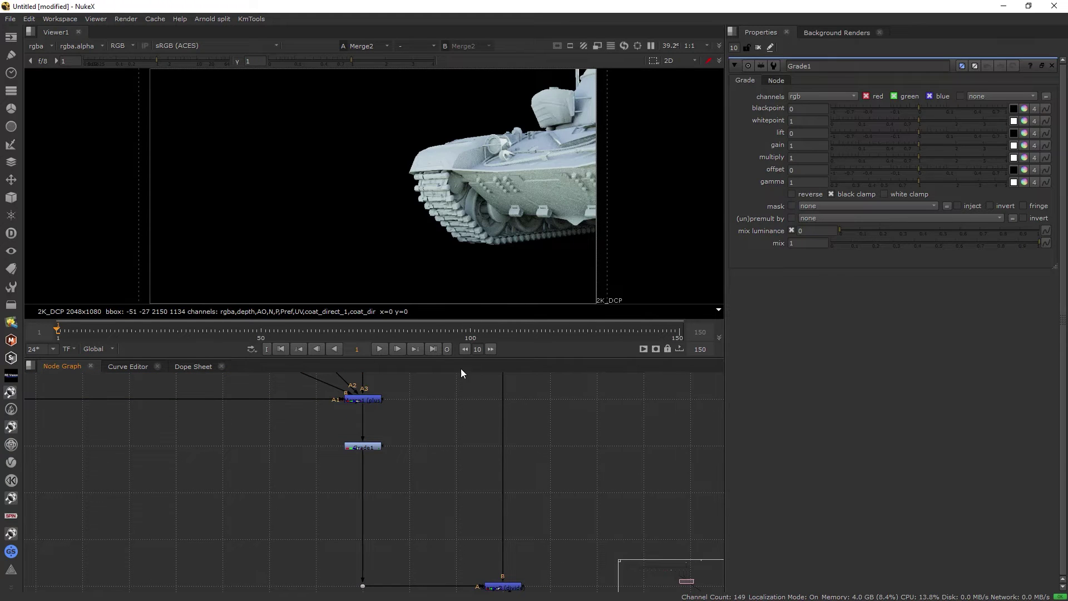
left_click(403, 154)
left_click_drag(461, 163, 483, 210)
mouse_move(462, 251)
left_mouse_down()
mouse_move(429, 247)
mouse_move(390, 209)
left_mouse_up()
left_click_drag(383, 185, 381, 172)
left_click(403, 154)
left_click_drag(433, 441, 456, 399)
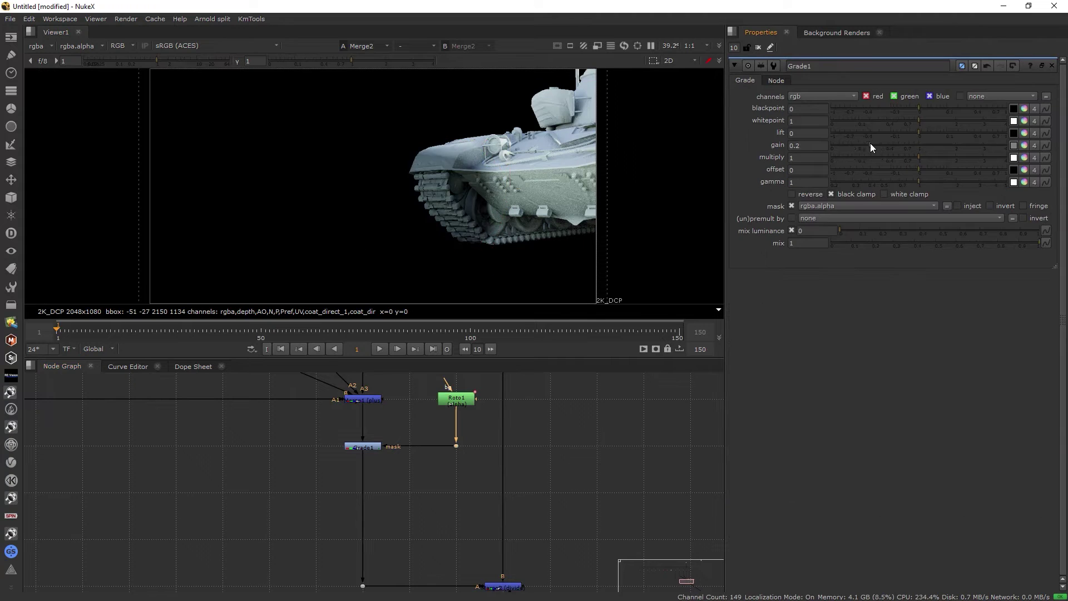
mouse_move(870, 142)
left_mouse_down()
mouse_move(886, 146)
mouse_move(870, 144)
left_mouse_up()
Insert a Grade node below Shuffle14 in the diffuse albedo branch
scroll(537, 465, "down", 3)
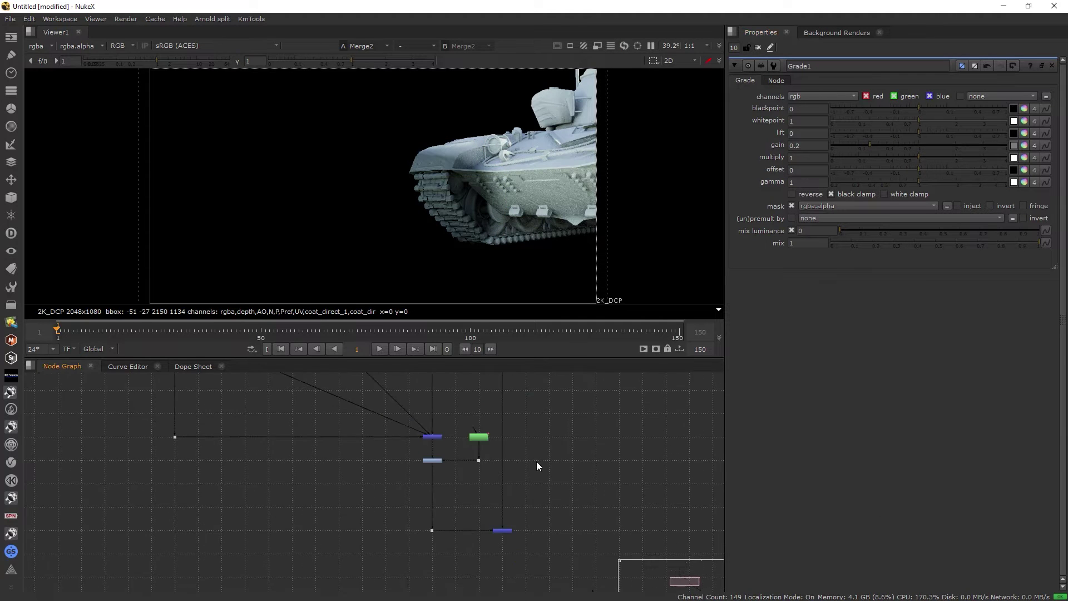
middle_click_drag(474, 379, 436, 594)
middle_click_drag(426, 475, 428, 403)
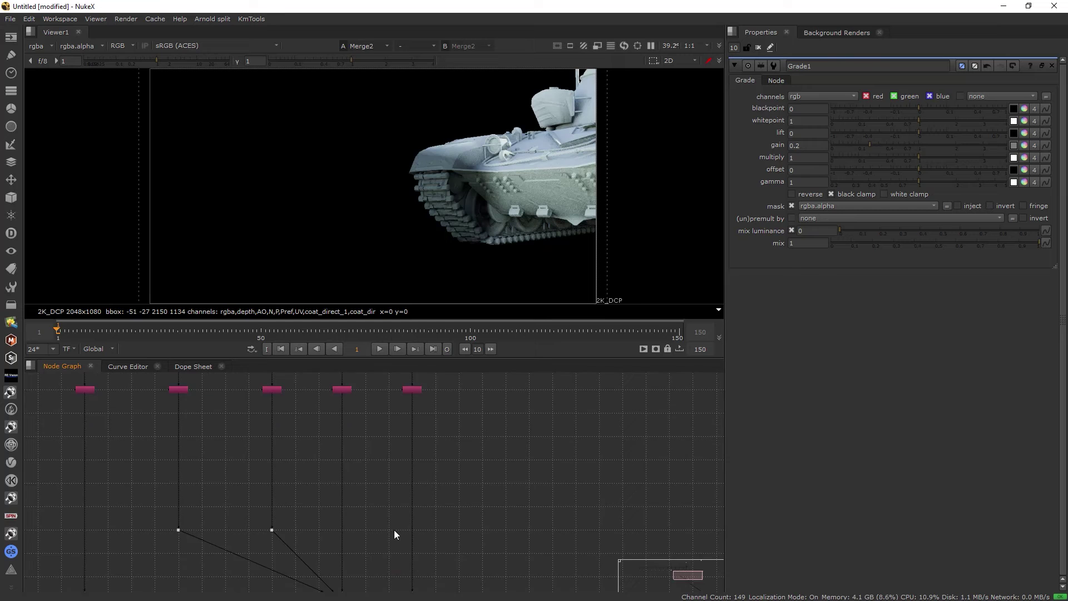
middle_click_drag(405, 508, 403, 562)
scroll(399, 449, "up", 3)
left_click(400, 450)
key("g")
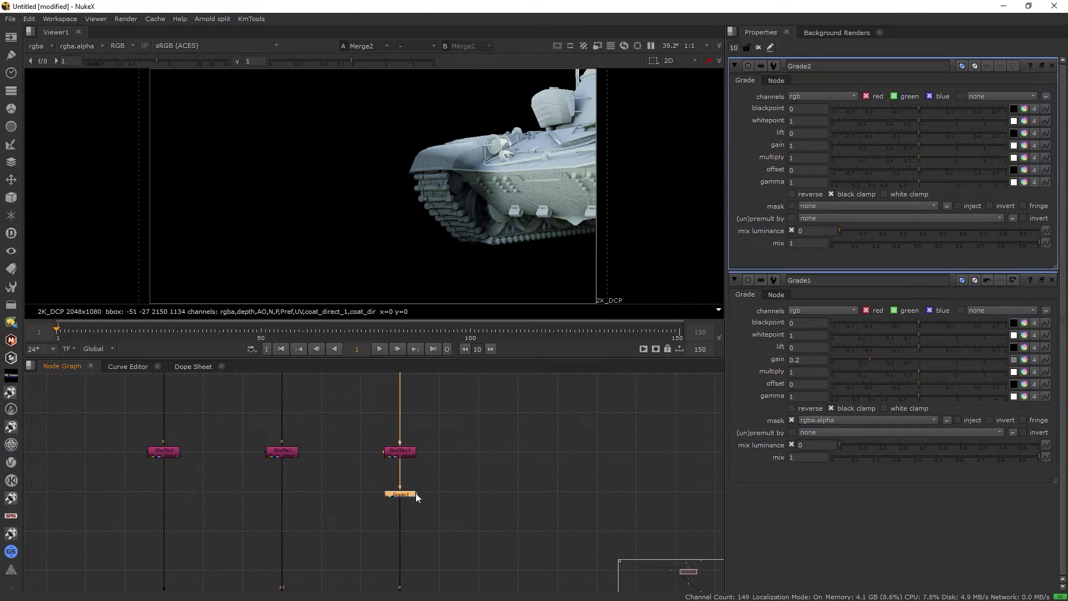
left_click(439, 483)
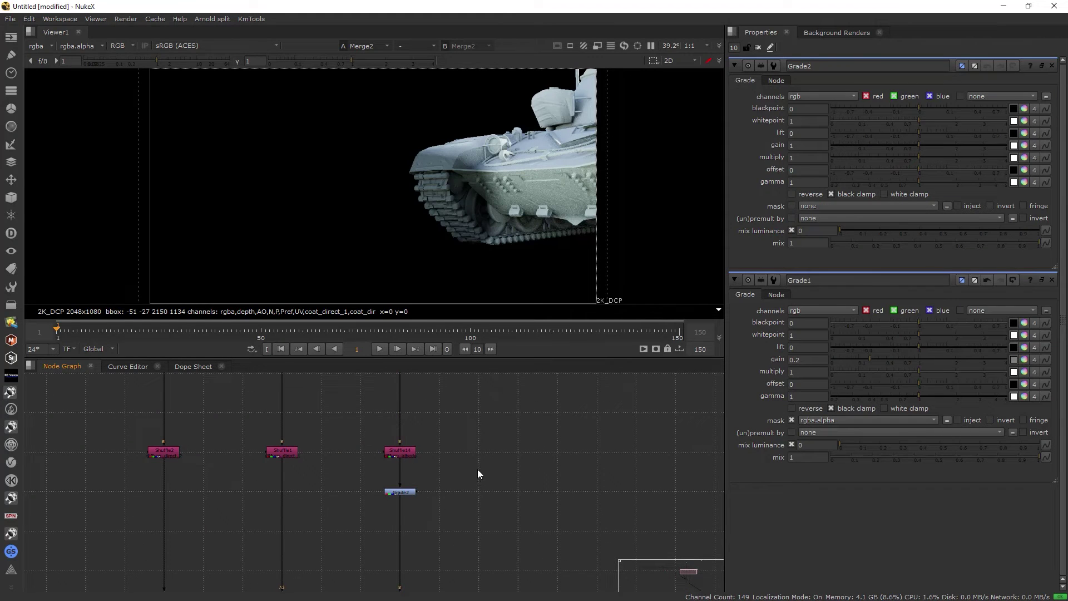
Create a second Roto node beside Shuffle14 and draw a closed Bezier shape over the turret and upper hull
scroll(477, 469, "up", 1)
key("o")
left_click_drag(479, 469, 480, 448)
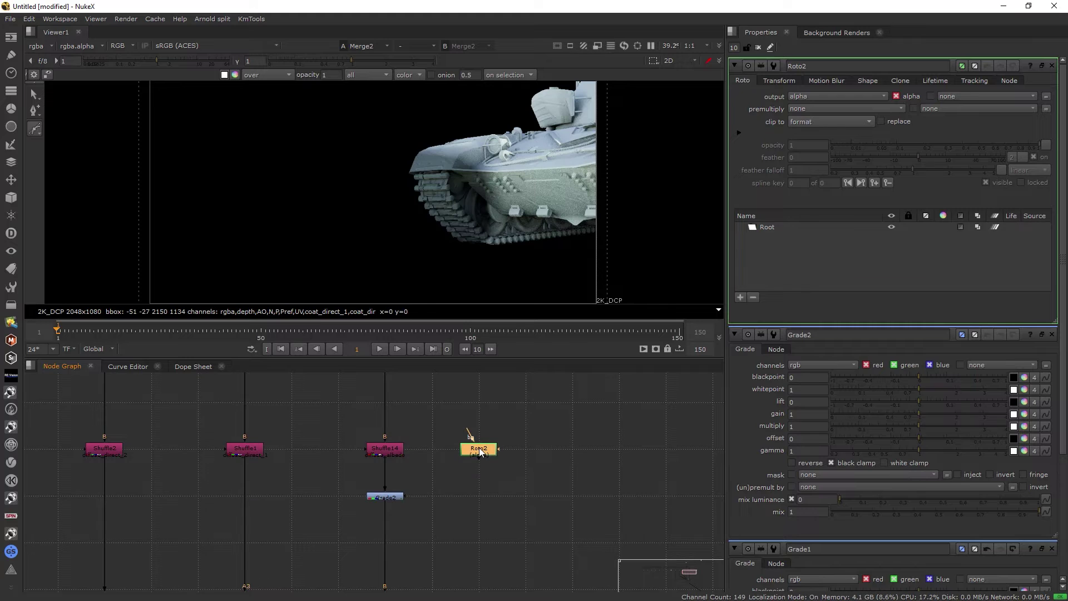
left_click(574, 167)
left_click(547, 147)
left_click(545, 106)
left_click(720, 127)
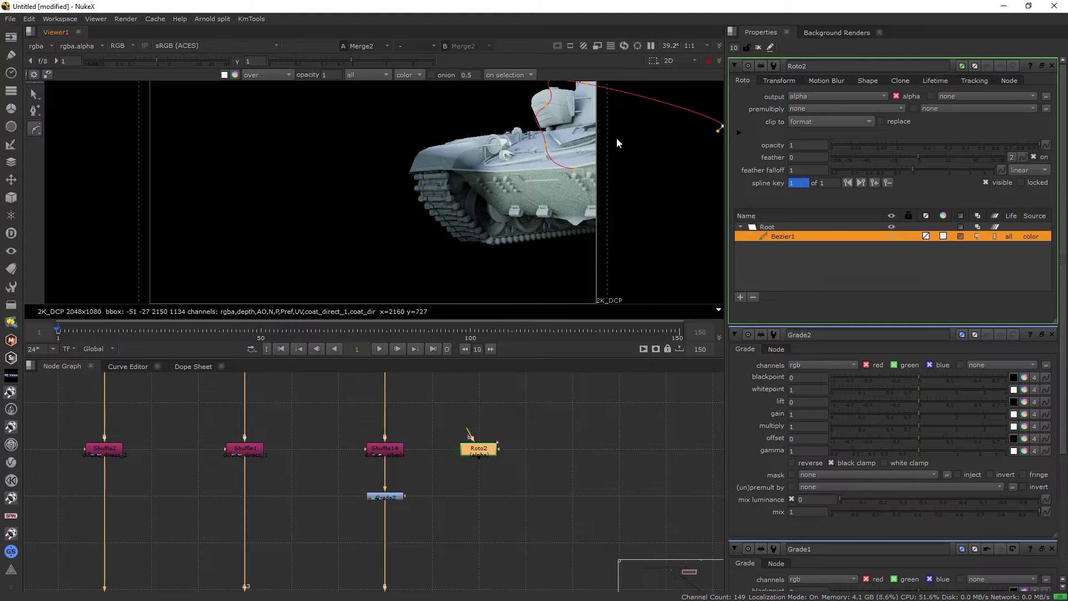
key("ctrl+z")
left_click(597, 117)
left_click(595, 187)
left_click(574, 168)
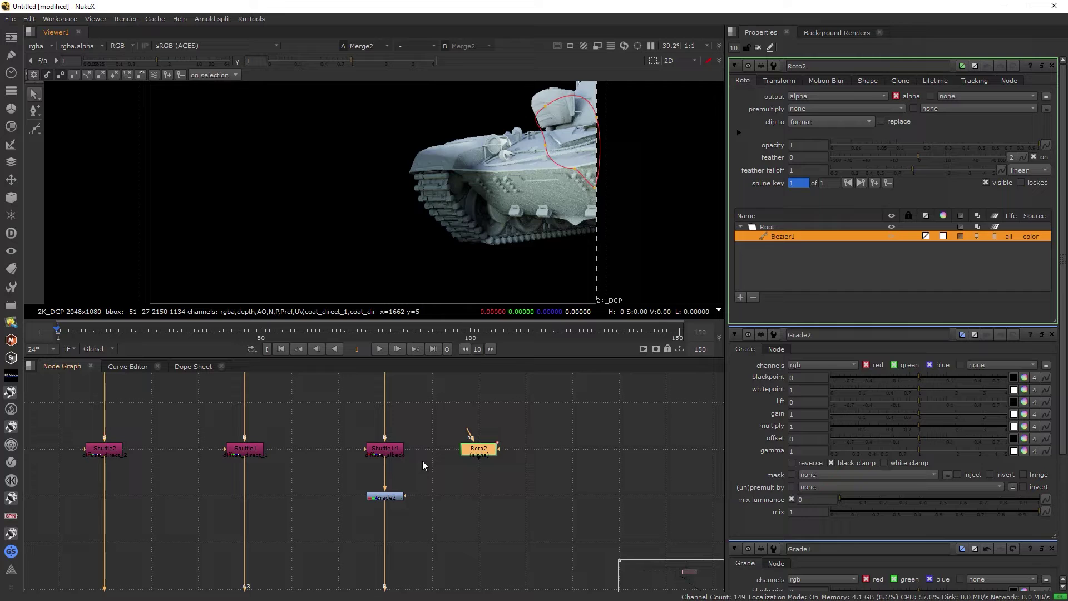
Use Roto2 as Grade2's mask, set its gain to 2.16 and tint multiply to red 2.34, green 1.24, blue 0.62
left_click_drag(405, 497, 479, 496)
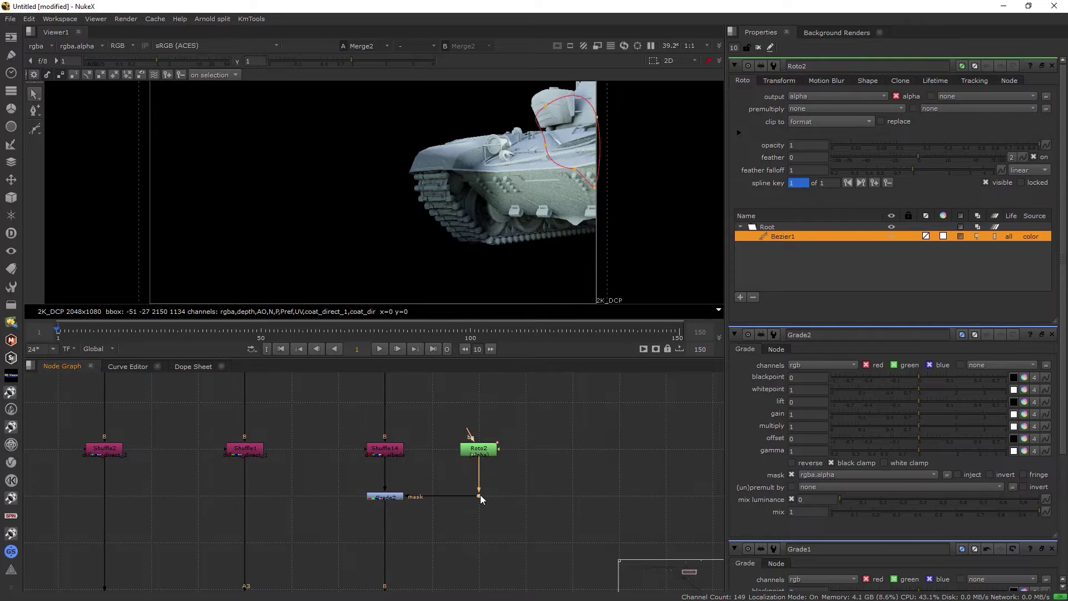
left_click(490, 496)
scroll(679, 396, "up", 1)
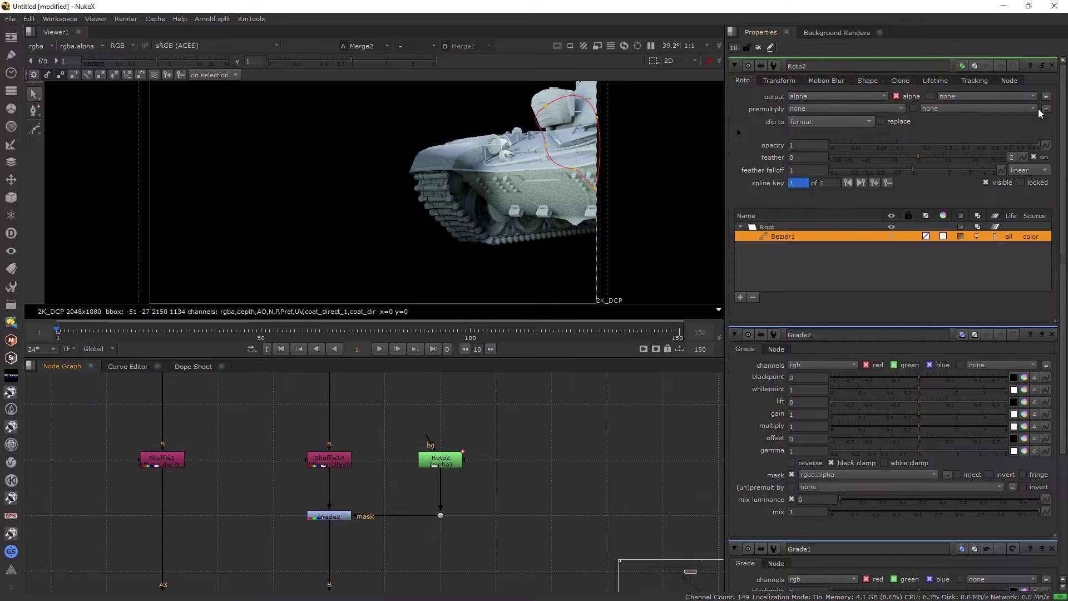
left_click(1051, 66)
left_click_drag(946, 145, 960, 143)
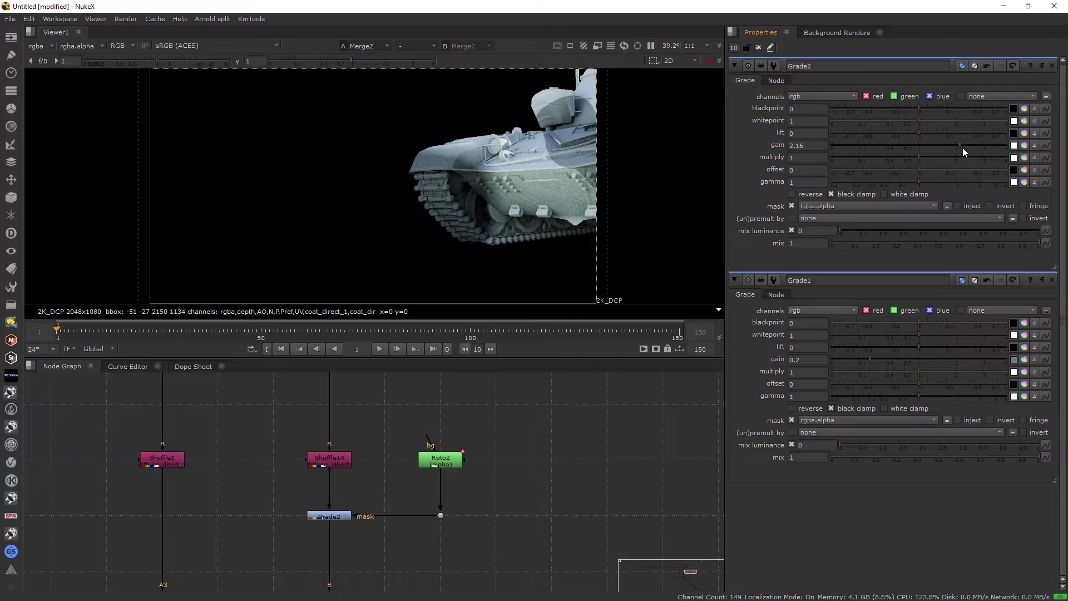
left_click(1024, 158)
left_click_drag(761, 189, 772, 184)
Shift Roto2's whole Bezier shape slightly up and to the right over the turret
double_click(441, 459)
left_click_drag(521, 191, 608, 84)
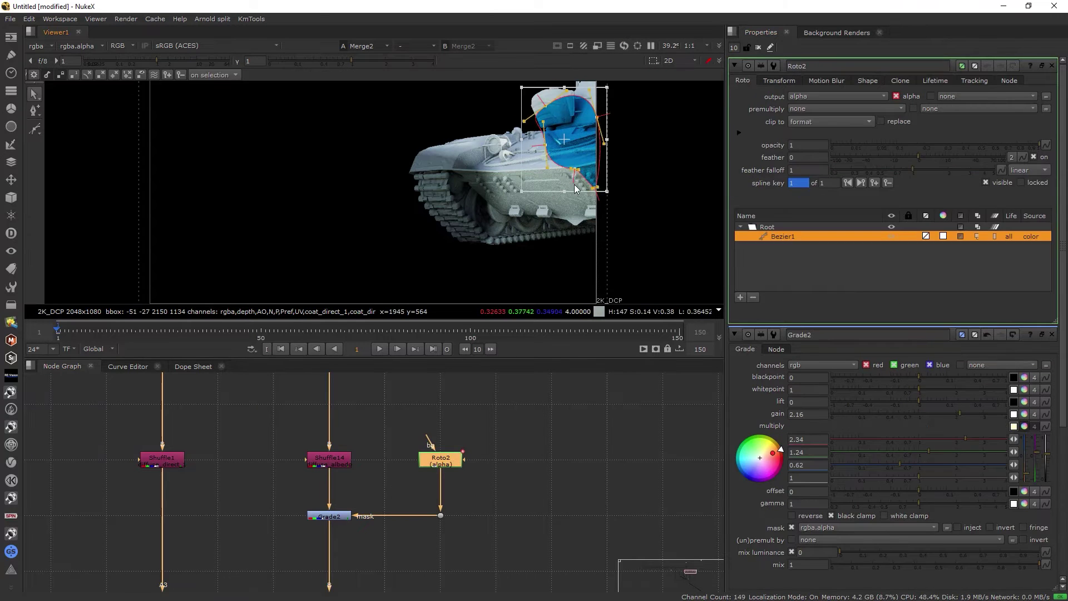
left_click_drag(565, 137, 581, 131)
left_click(1052, 66)
Extract Grade2 with its Roto mask from the Shuffle14 branch and park them to the side
left_click(390, 423)
key("space")
left_click_drag(342, 286, 608, 379)
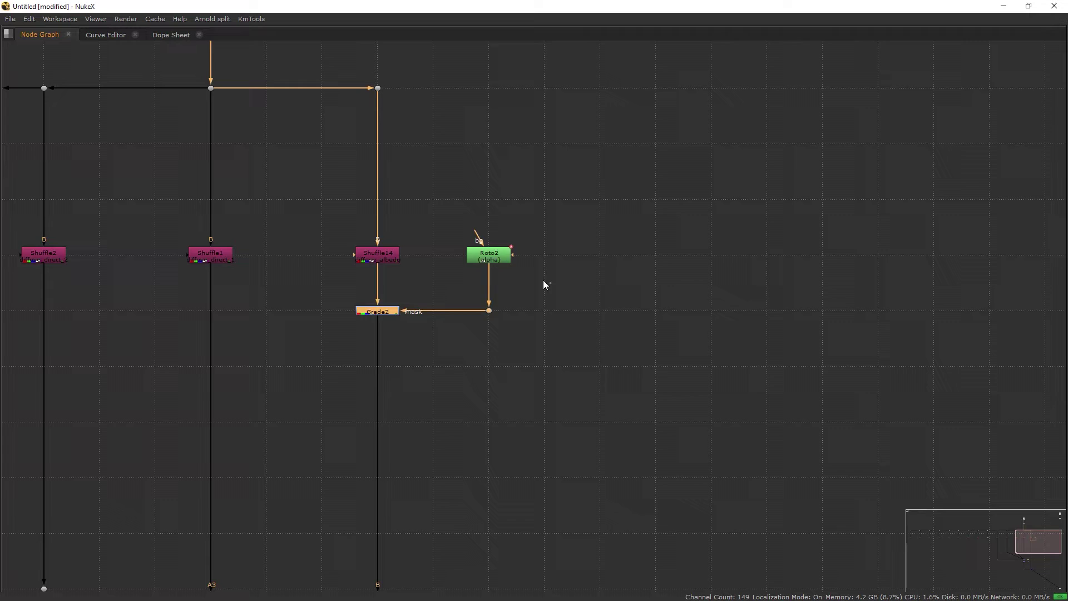
left_click_drag(543, 279, 442, 199, "shift")
left_click_drag(374, 312, 544, 480, "ctrl+shift")
scroll(543, 477, "down", 3)
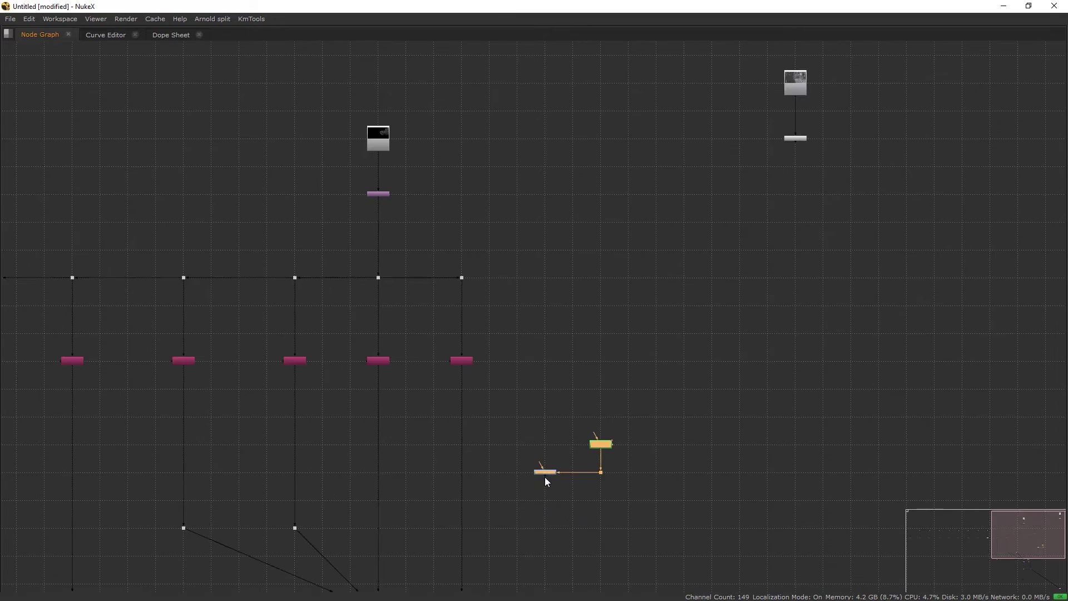
middle_click_drag(544, 477, 542, 370)
left_click(556, 425)
middle_click_drag(557, 425, 511, 299)
Toggle Merge2 off and on repeatedly to compare the image on the tank's front
key("space")
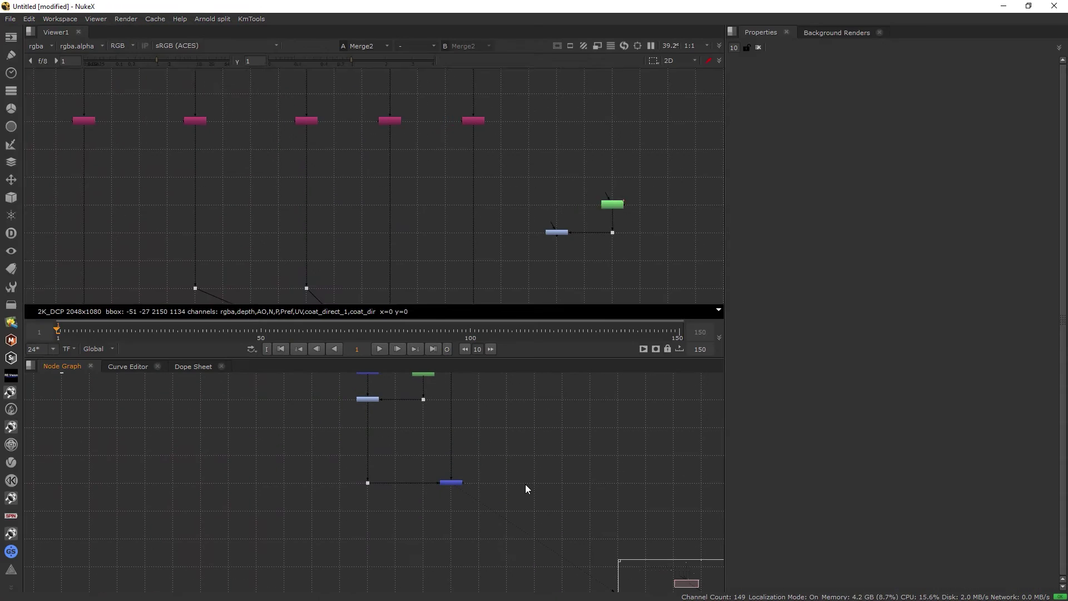
left_click_drag(509, 248, 356, 108)
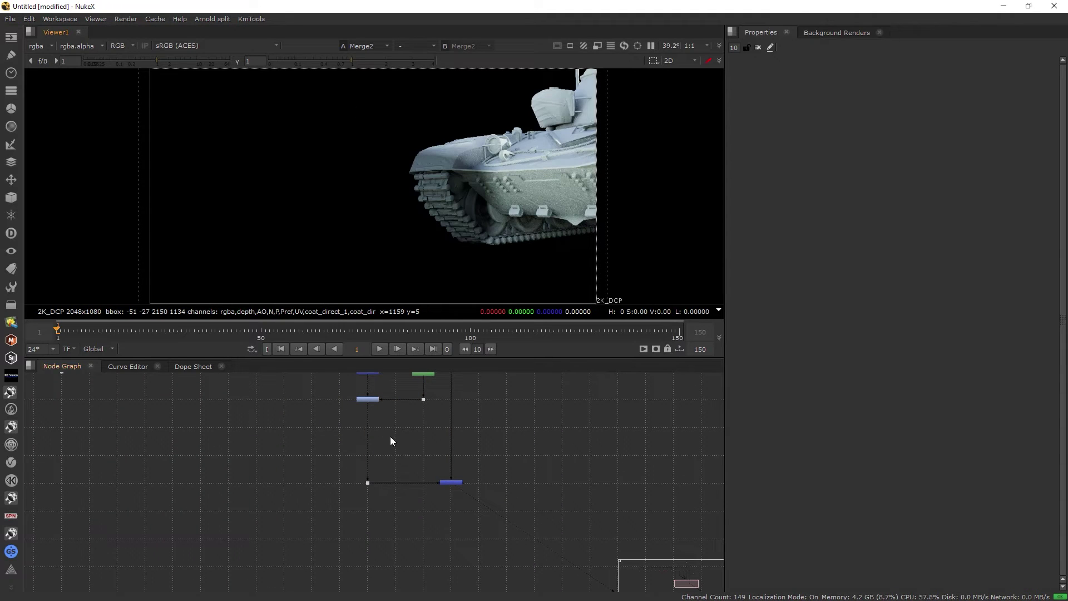
middle_click_drag(399, 435, 396, 452)
left_click_drag(401, 470, 497, 523)
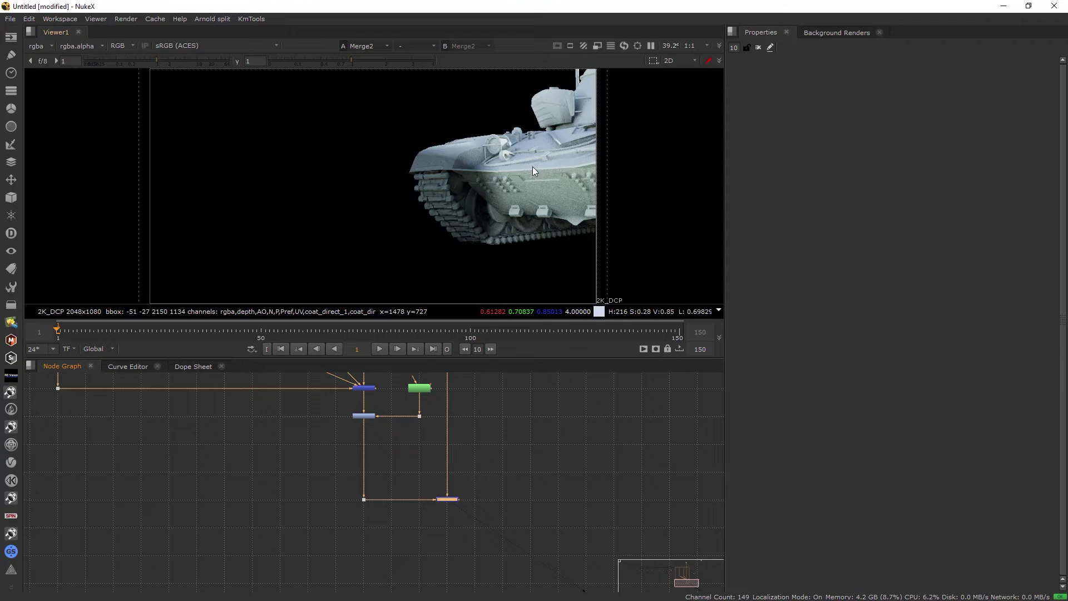
key("d")
key("d")
key("d")
key("d")
left_click(472, 441)
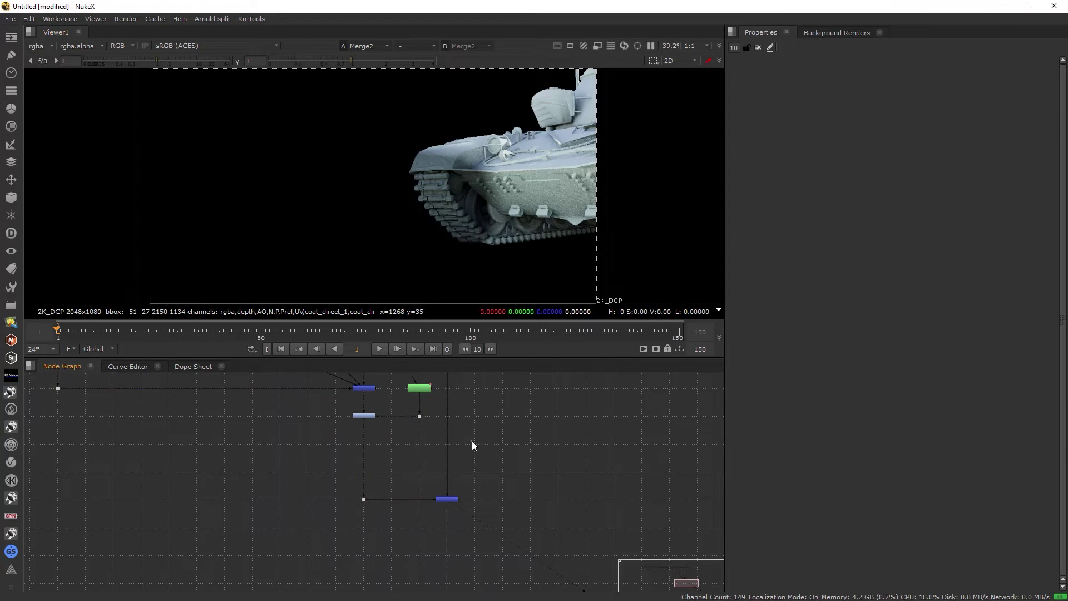
Add a Merge with Merge2 as A and Shuffle14's albedo as B, routed through a Dot beside Shuffle14
key("space")
scroll(431, 499, "up", 1)
left_click(430, 500)
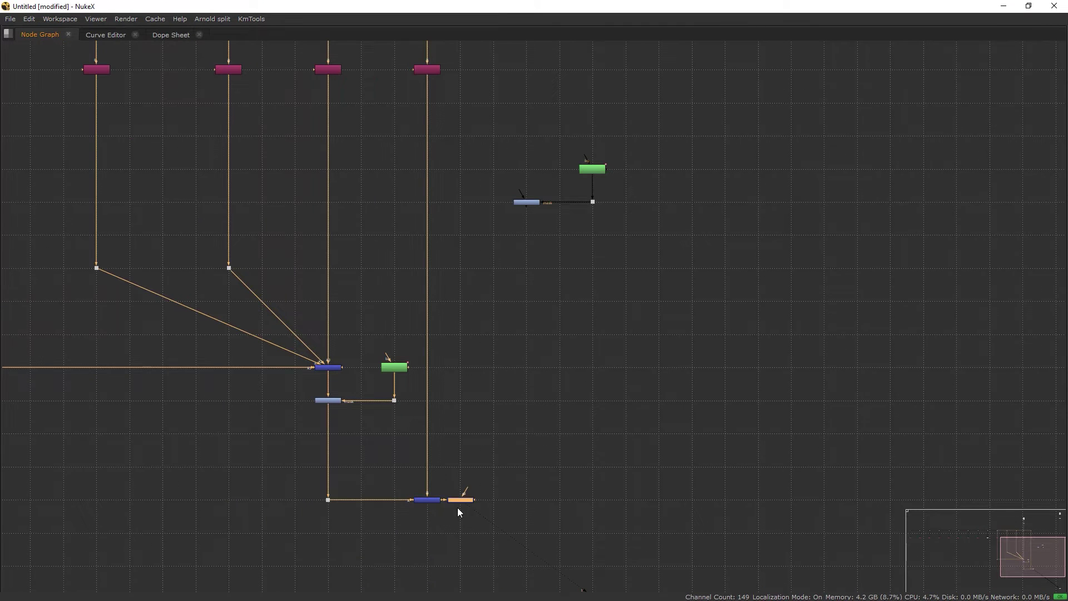
left_click_drag(525, 498, 368, 169)
left_click_drag(431, 235, 659, 401)
left_click_drag(458, 302, 563, 335)
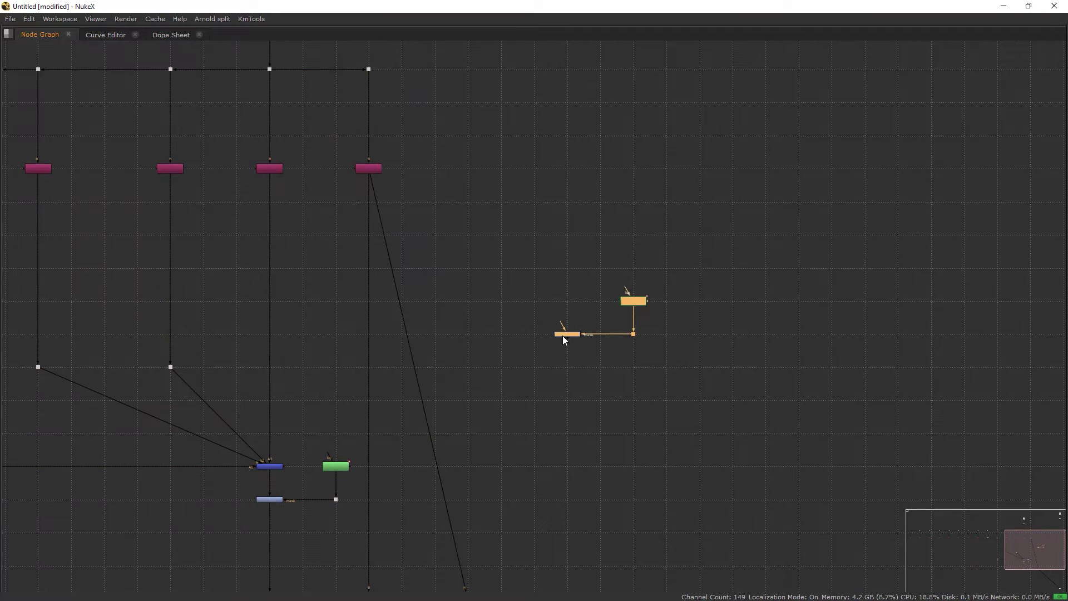
left_click_drag(418, 387, 468, 169, "ctrl")
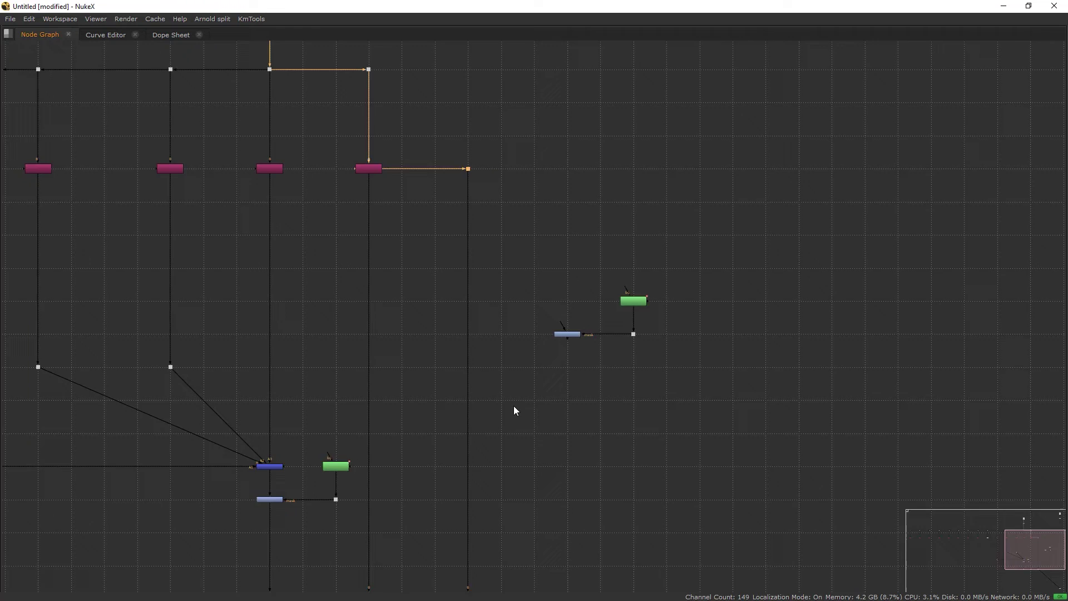
View Merge3 and set its operation to multiply
middle_click_drag(460, 582, 456, 454)
scroll(445, 377, "up", 2)
scroll(455, 453, "up", 2)
key("space")
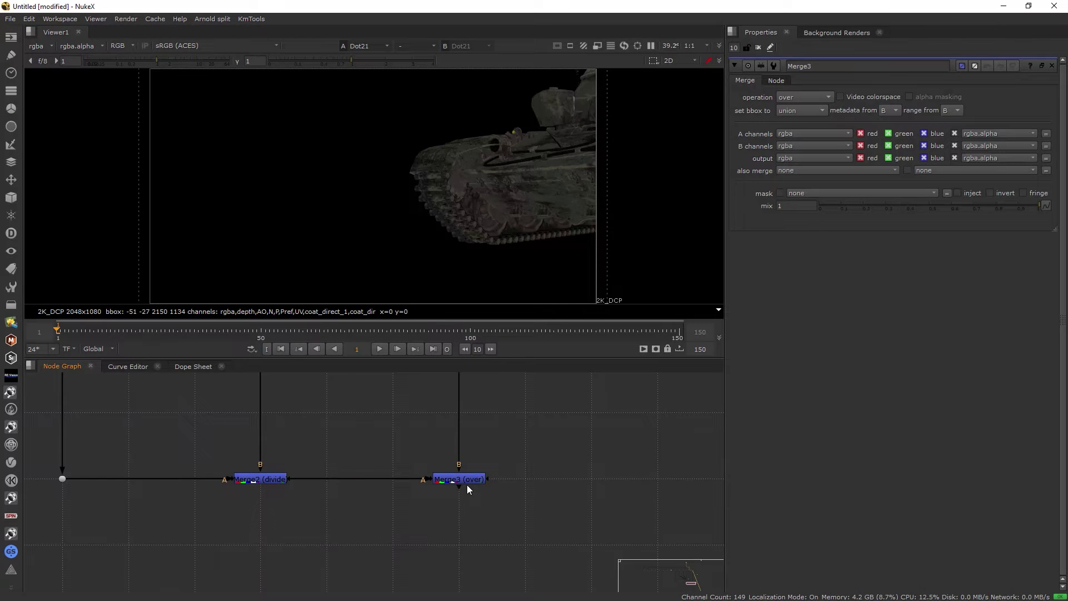
left_click(466, 485)
key("1")
left_click(807, 98)
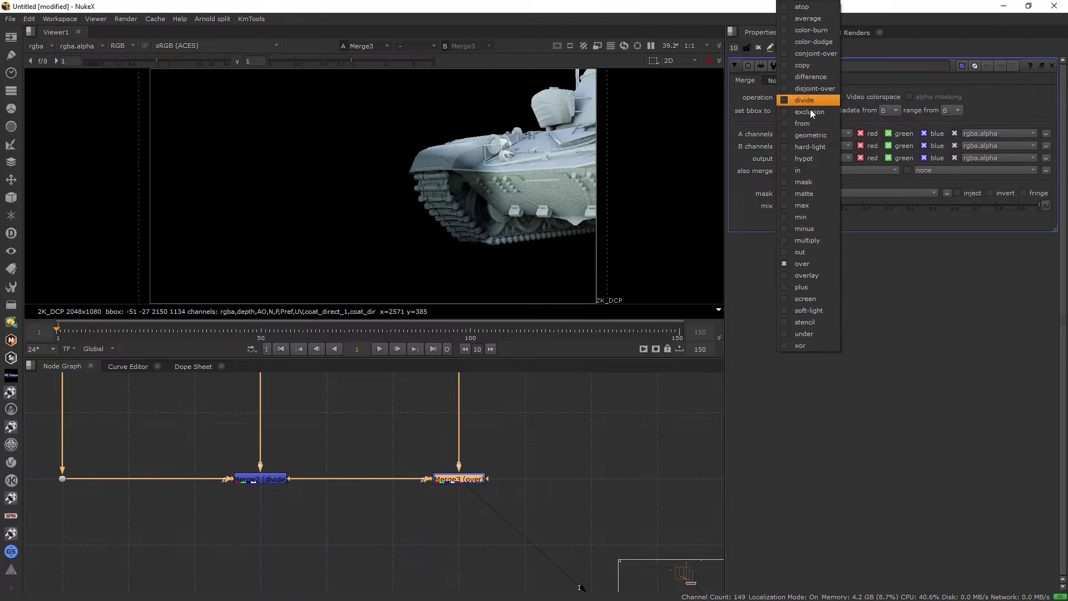
left_click(806, 240)
left_click(758, 47)
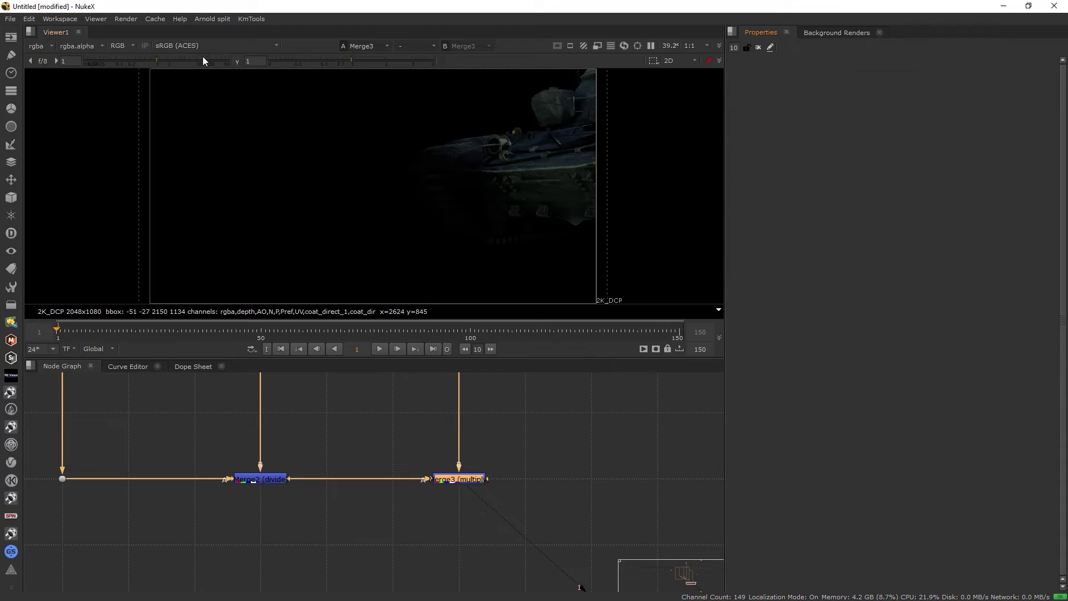
Raise the viewer gain to 3 and disable the masked Grade1 below Merge1
left_click_drag(203, 56, 175, 59)
left_click(299, 511)
scroll(340, 487, "down", 2)
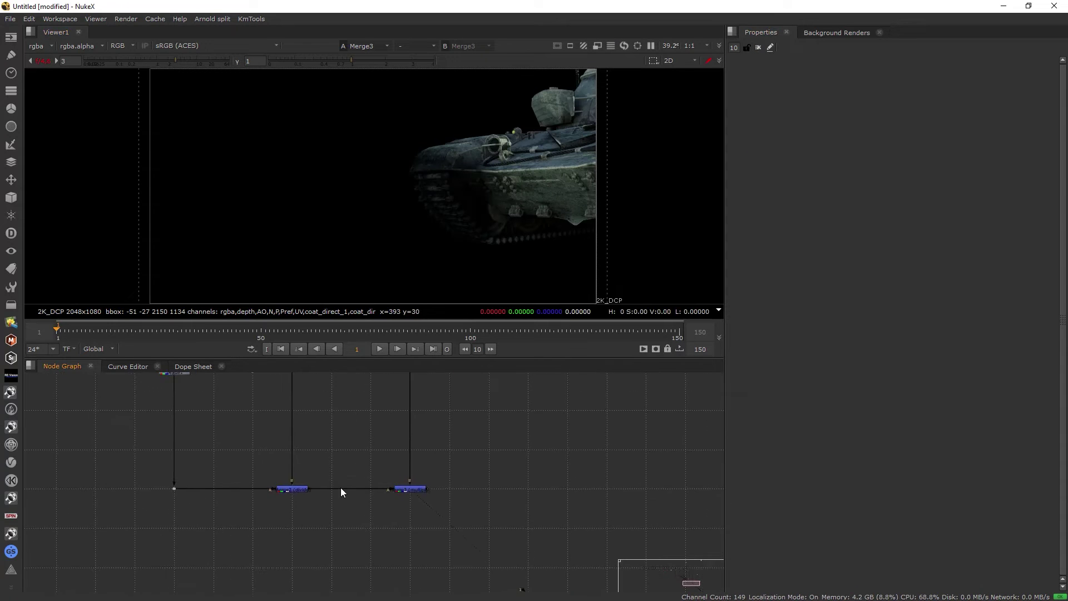
key("space")
left_click_drag(216, 440, 141, 393)
key("space")
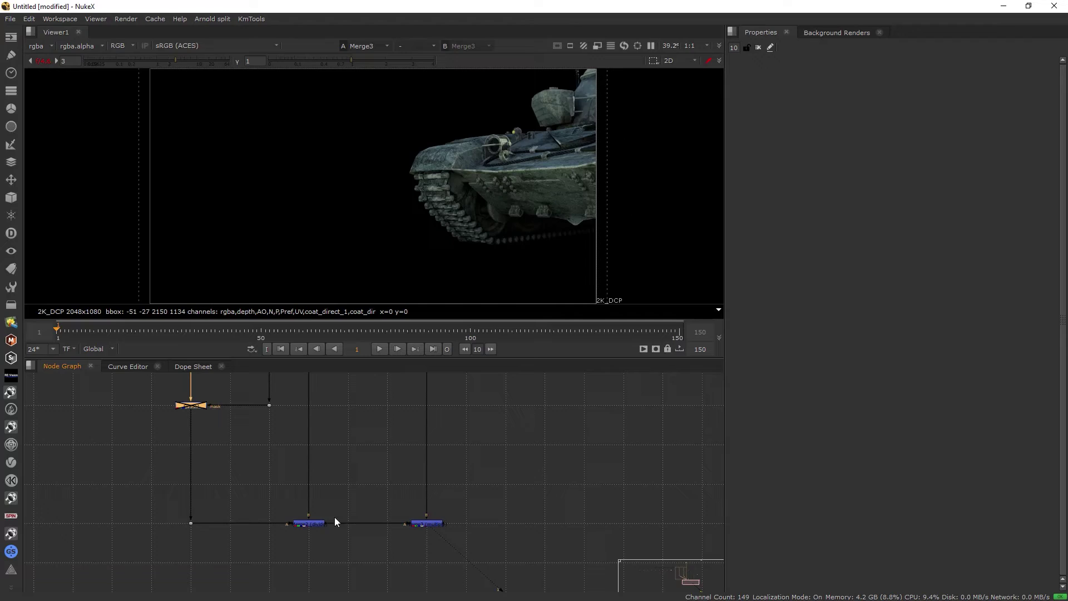
Compare Merge2's divided image with Merge3's multiplied result and review the node layout
left_click(382, 501)
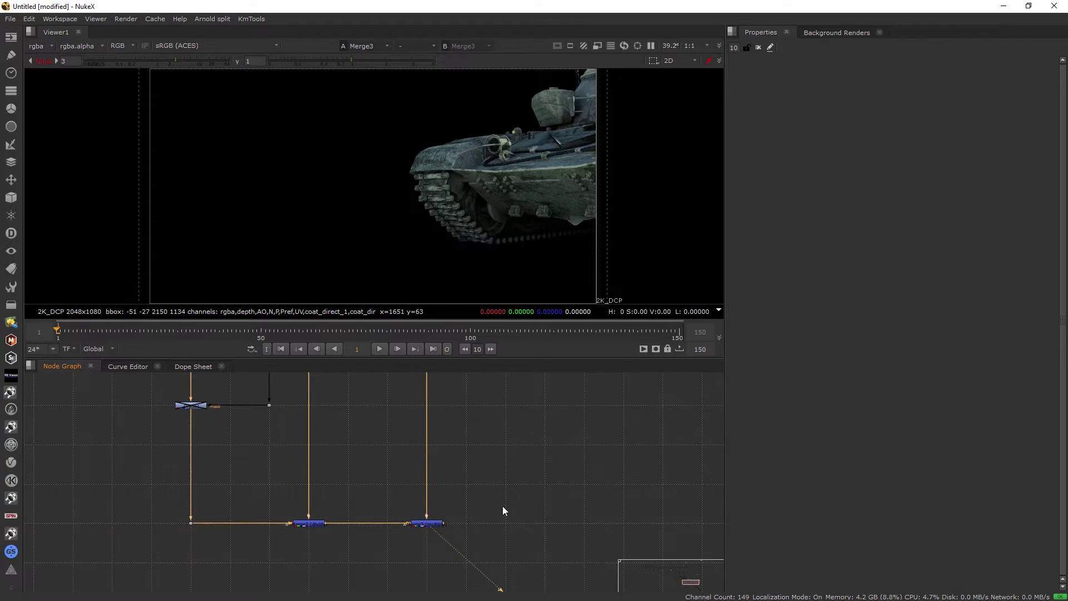
key("space")
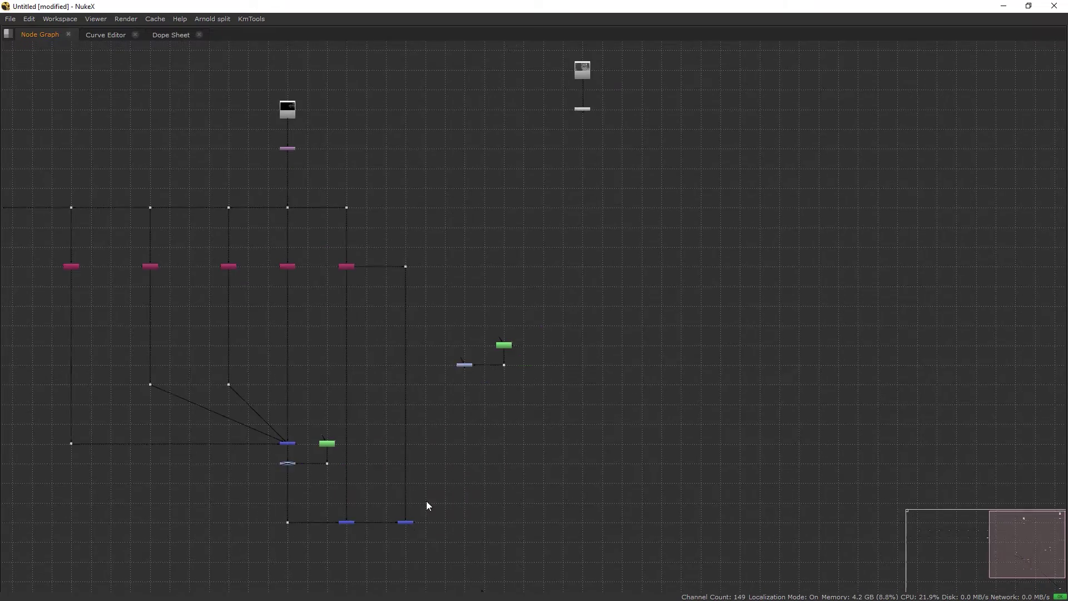
scroll(469, 522, "up", 3)
key("space")
left_click_drag(277, 544, 195, 502)
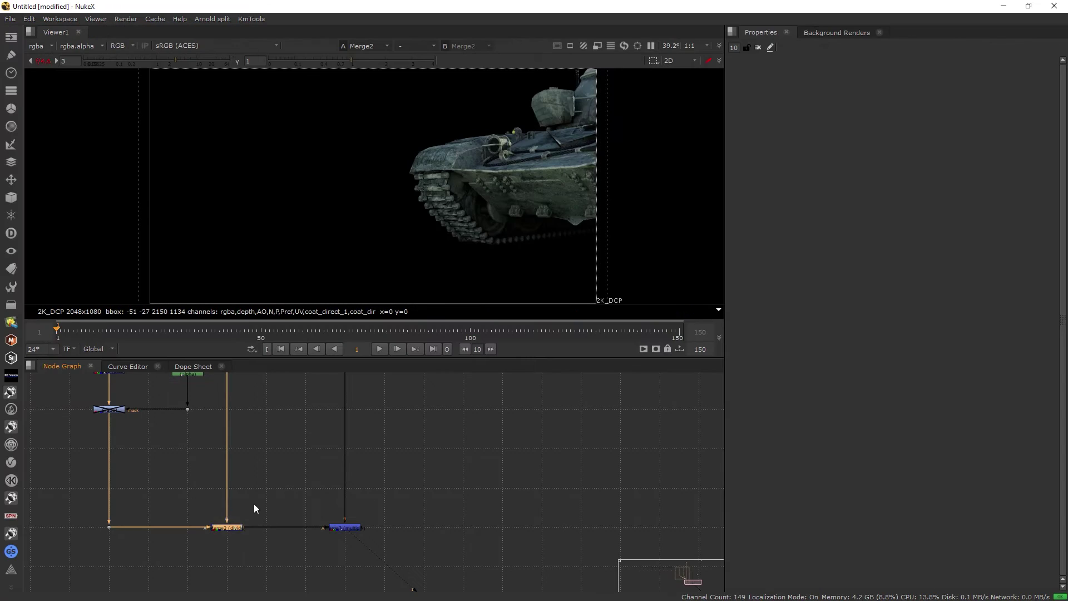
left_click_drag(285, 487, 395, 555)
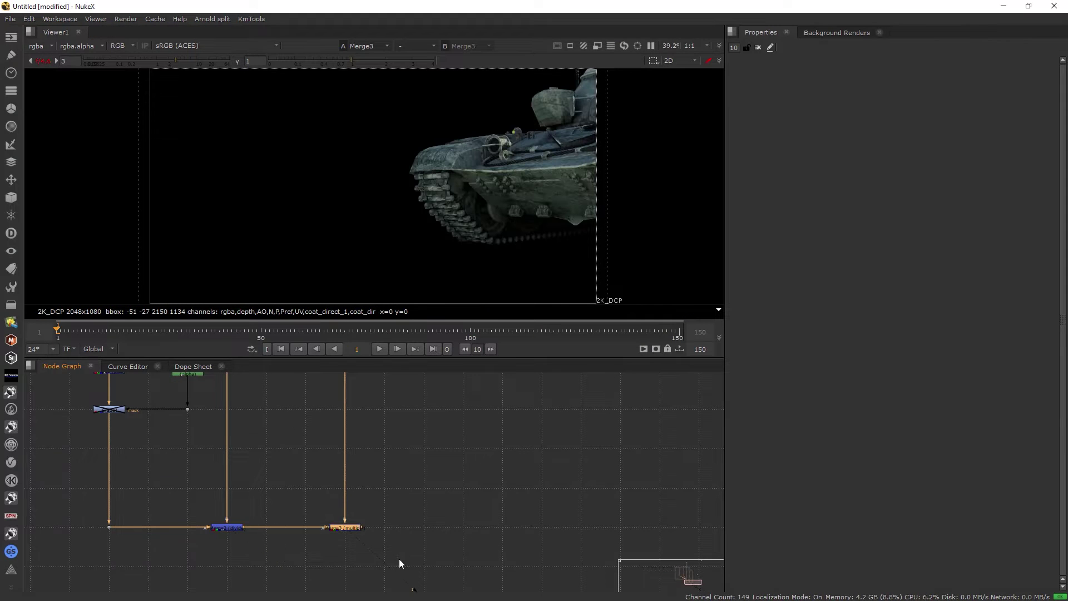
left_click(416, 495)
key("space")
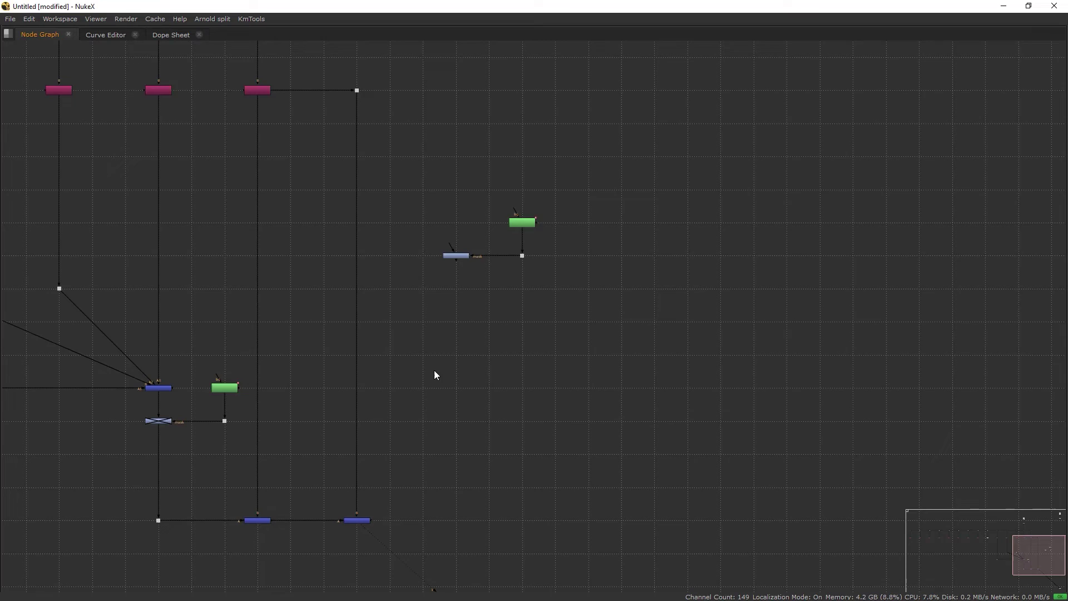
Add a Shuffle node and connect its input to the Dot on the render's pipe above Shuffle14
scroll(434, 369, "up", 3)
key("Tab")
type("shuf")
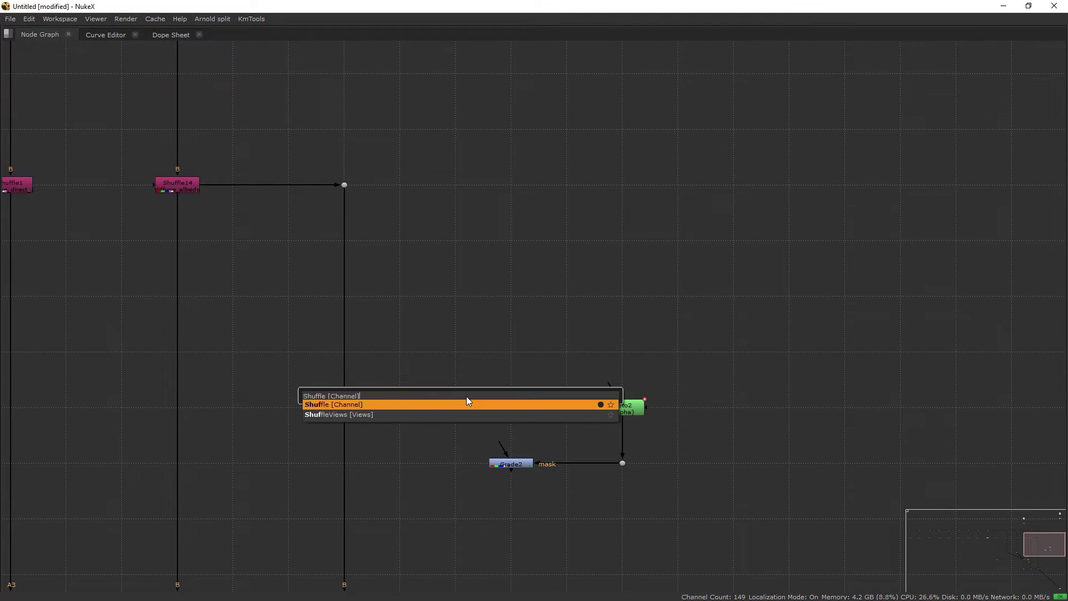
key("Return")
left_click_drag(457, 385, 345, 184)
middle_click_drag(392, 263, 398, 426)
left_click_drag(396, 424, 182, 182)
View Shuffle15 and set its input layer to diffuse
key("space")
key("1")
double_click(481, 559)
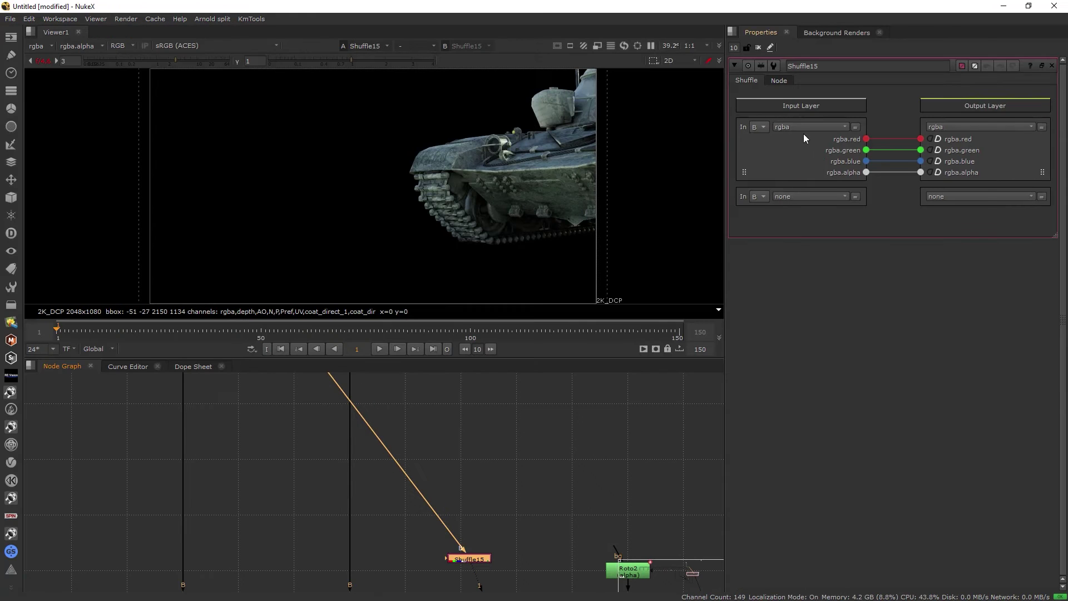
left_click(804, 128)
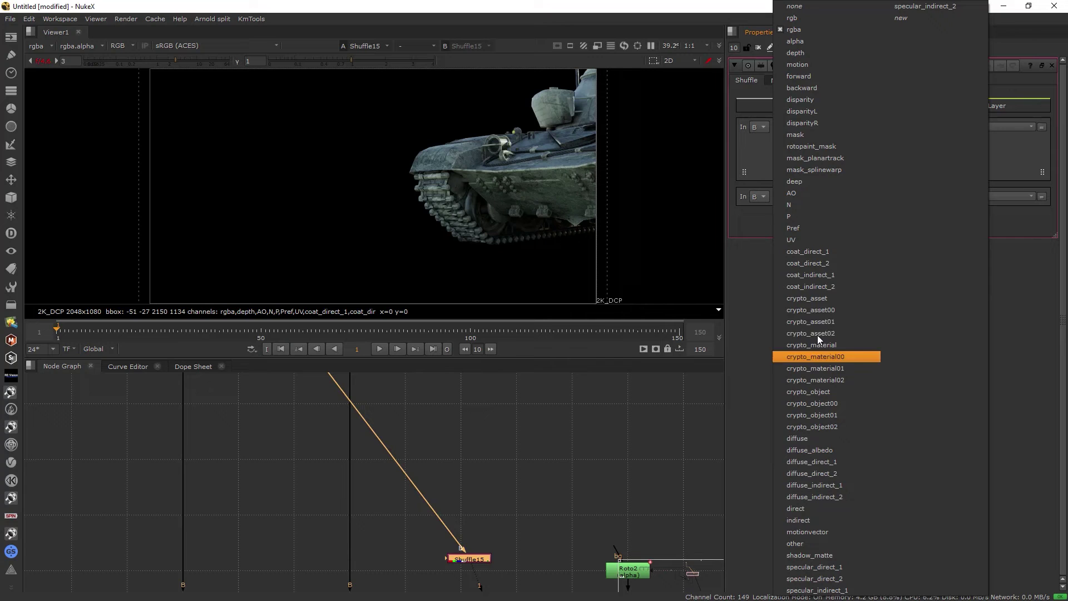
left_click(809, 440)
Move Shuffle15 down near Merge3, and assign Merge3 to viewer input 2 and Shuffle15 to viewer input 1
scroll(425, 432, "down", 3)
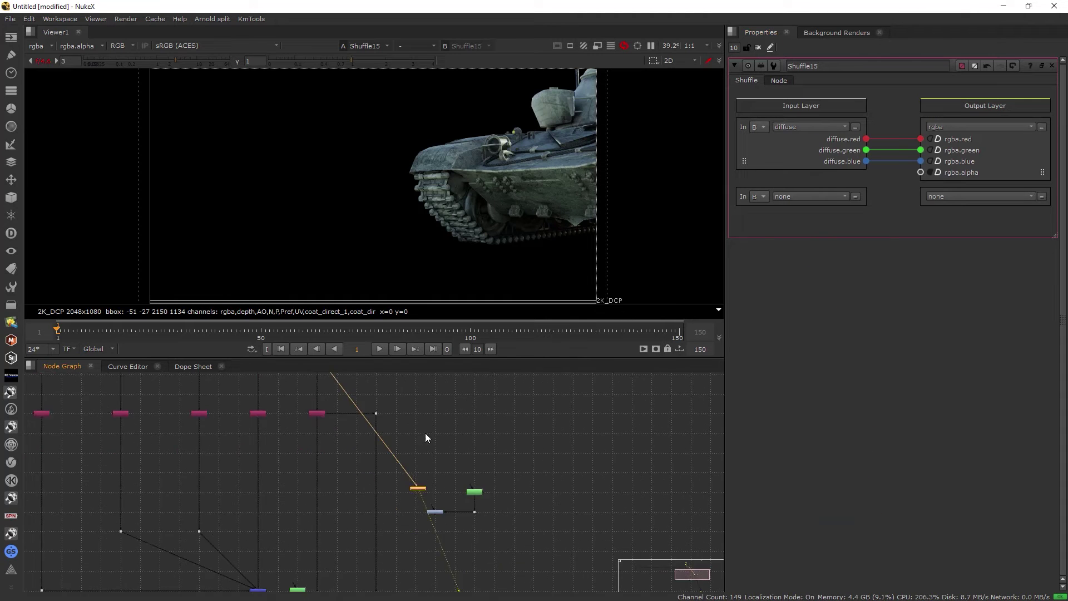
scroll(434, 435, "down", 3)
left_click_drag(427, 385, 434, 528)
scroll(383, 561, "up", 5)
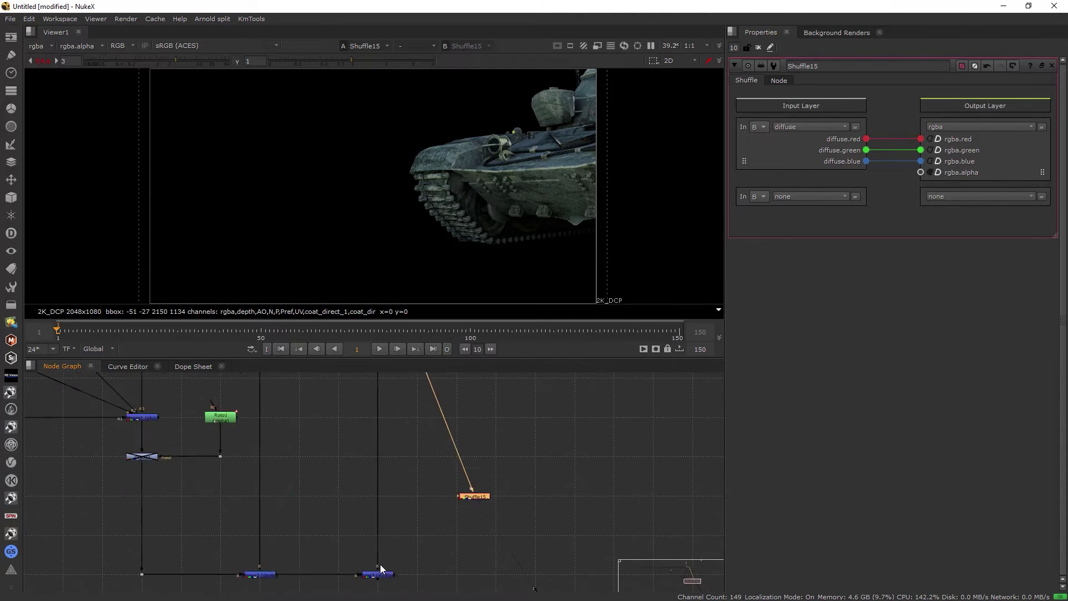
left_click(376, 578)
key("2")
left_click(417, 537)
key("1")
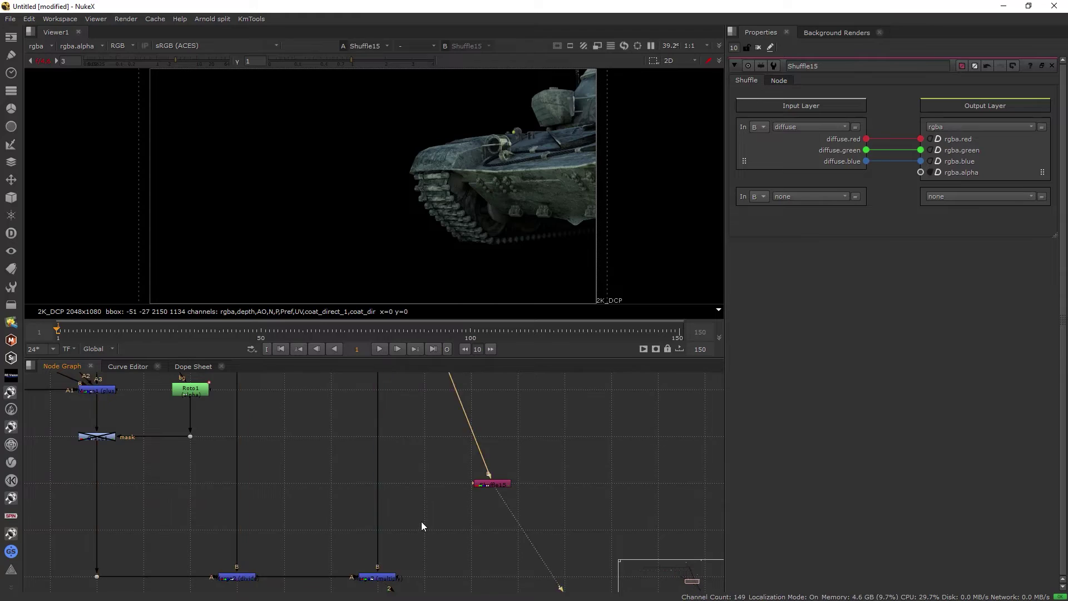
Compare Shuffle15's original diffuse pass with Merge3's rebuilt result in the viewer
middle_click_drag(429, 522, 430, 482)
key("2")
key("1")
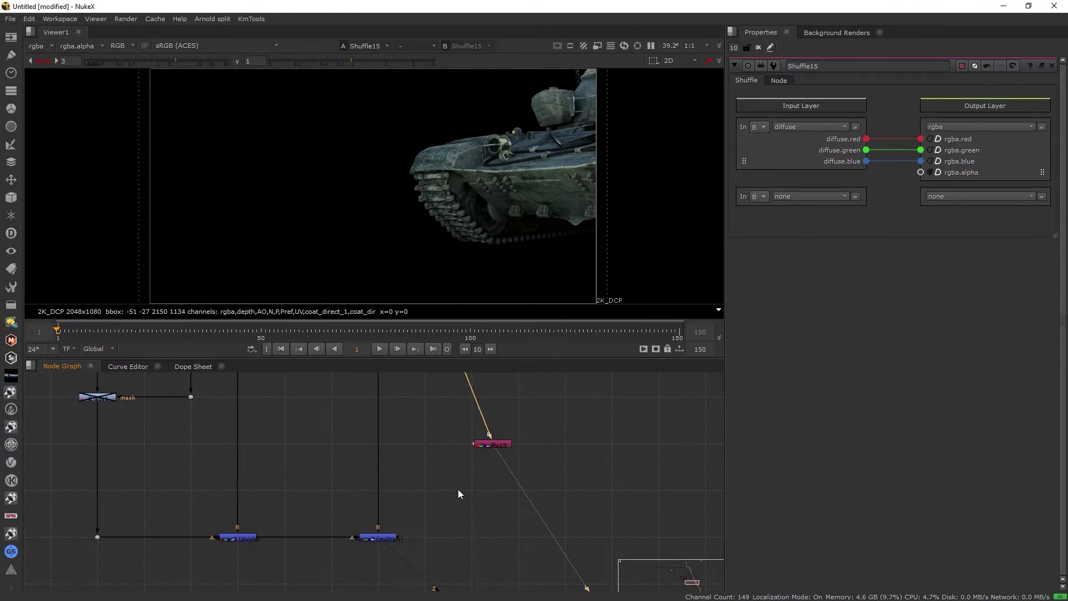
key("space")
scroll(264, 479, "up", 3)
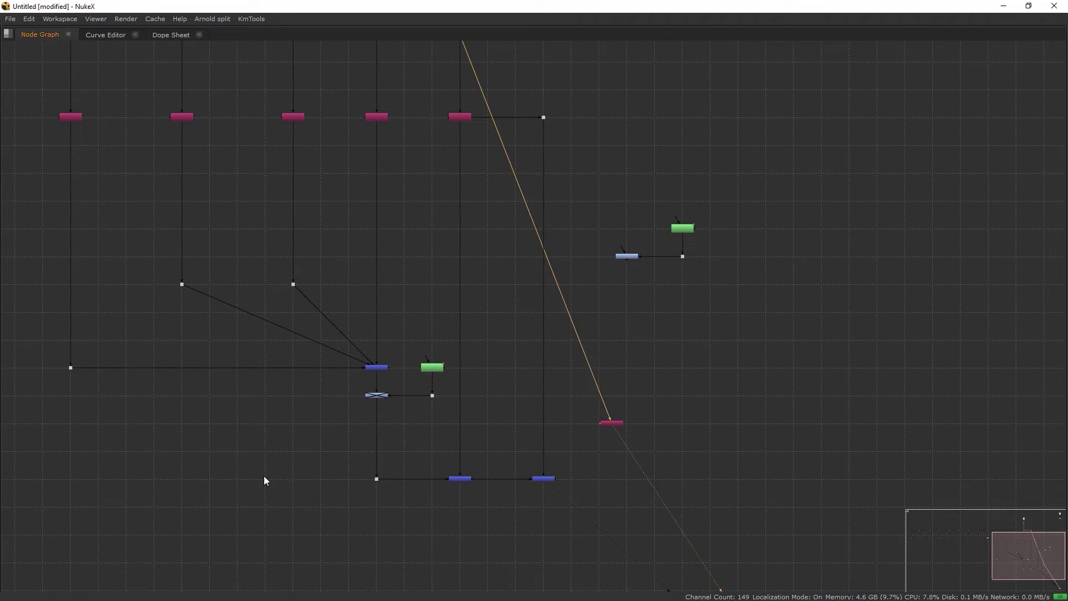
key("space")
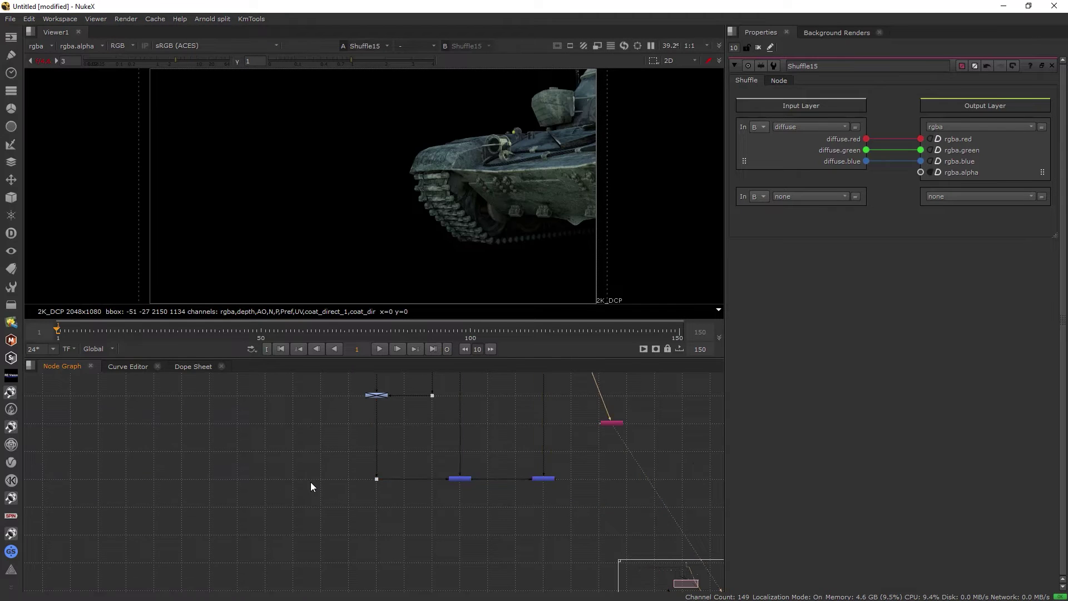
key("1")
key("2")
key("1")
key("space")
Insert Grade2 with its Roto2 mask into the albedo pipe between the Dot beside Shuffle14 and Merge3
scroll(585, 317, "up", 6)
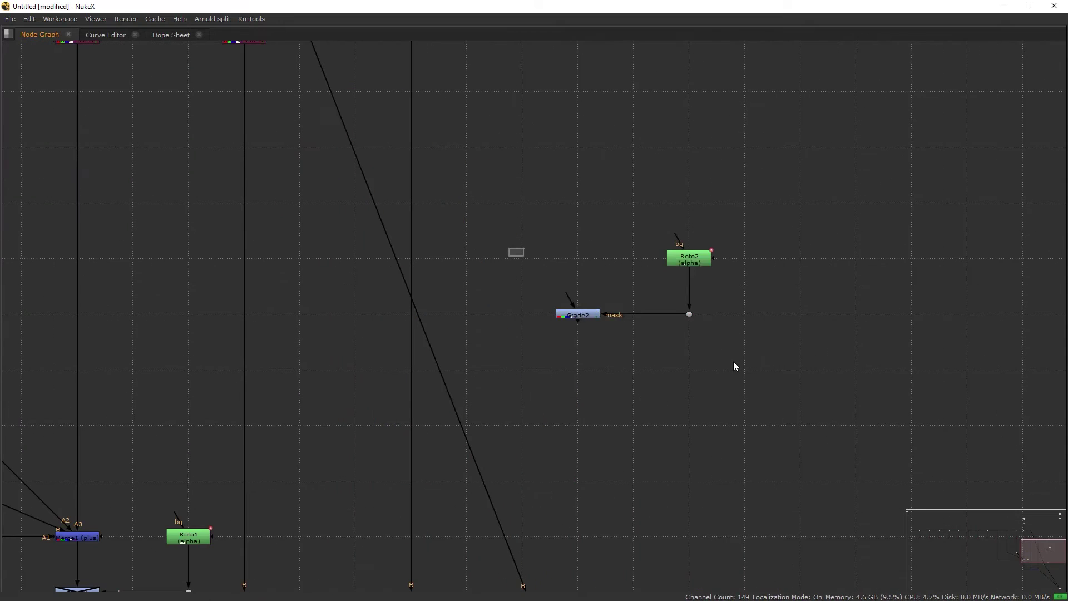
left_click_drag(585, 317, 420, 207)
left_click(472, 251)
View Merge3's multiplied result with the masked albedo grade included
middle_click_drag(478, 260, 479, 53)
scroll(389, 536, "up", 1)
left_click_drag(330, 488, 502, 540)
left_click_drag(520, 572, 319, 420)
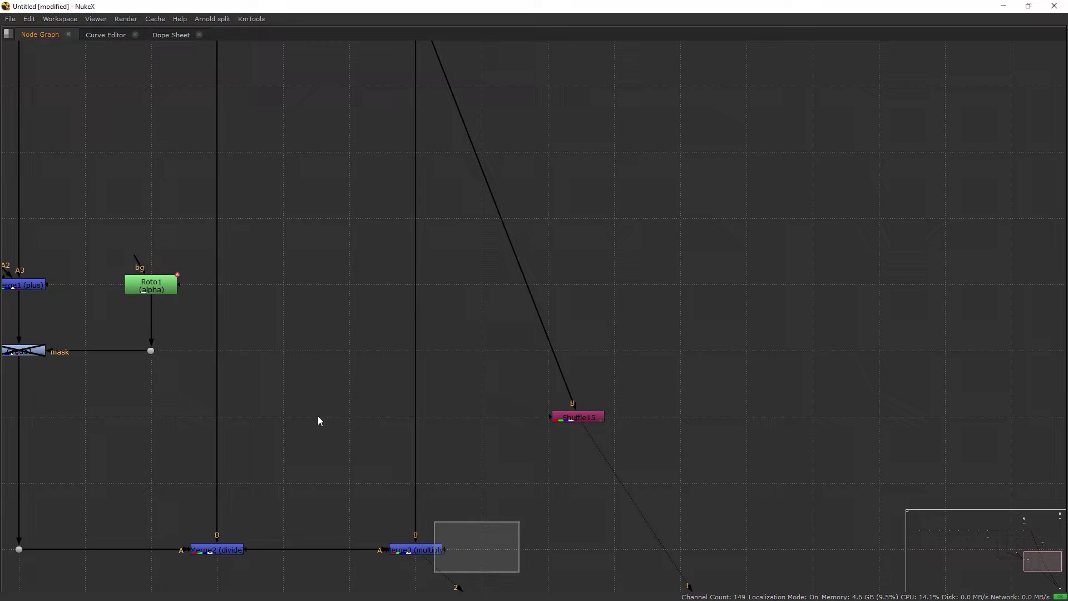
key("space")
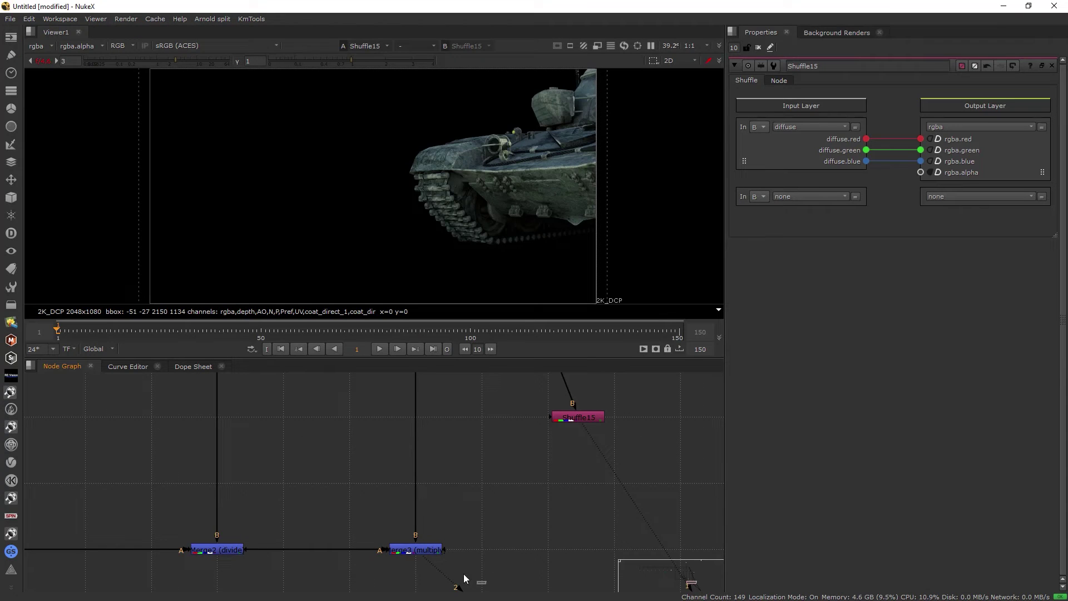
key("2")
scroll(501, 501, "down", 3)
scroll(493, 483, "down", 1)
middle_click_drag(464, 381, 453, 594)
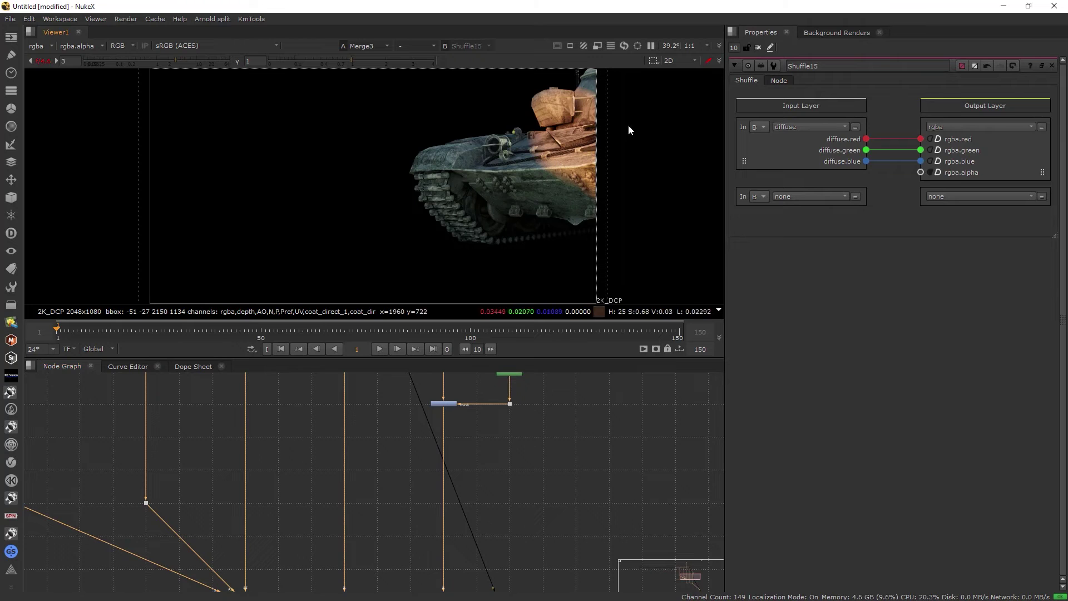
Examine close up how Grade2's masked albedo grade affects the tank's hull texture
mouse_move(624, 188)
left_mouse_down()
mouse_move(494, 92)
mouse_move(523, 97)
mouse_move(622, 198)
left_mouse_up()
scroll(448, 420, "up", 2)
left_click(493, 426)
left_click_drag(480, 418, 419, 382)
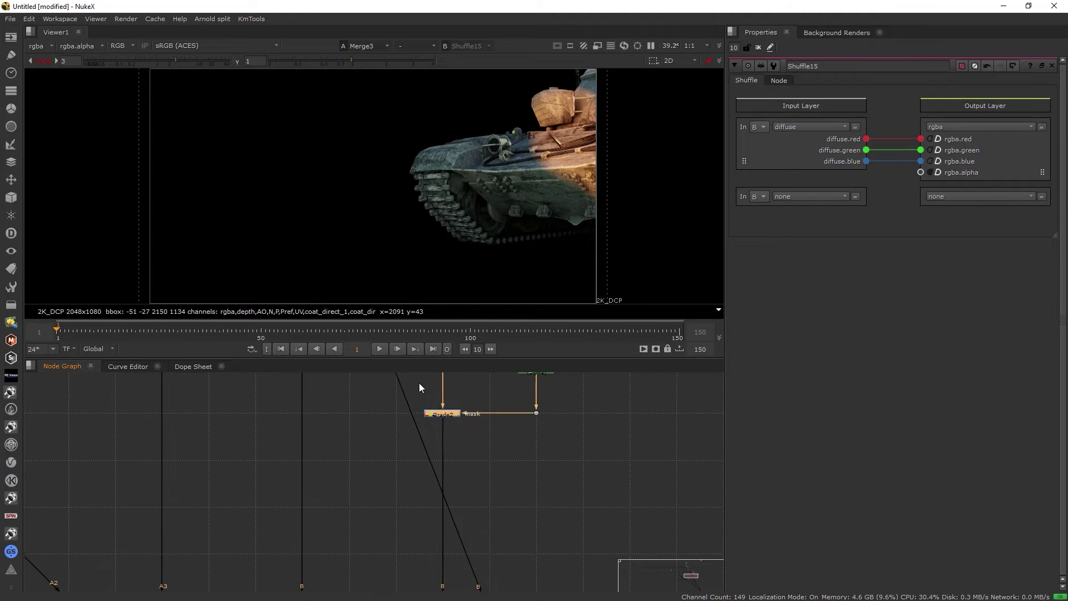
scroll(585, 178, "up", 5)
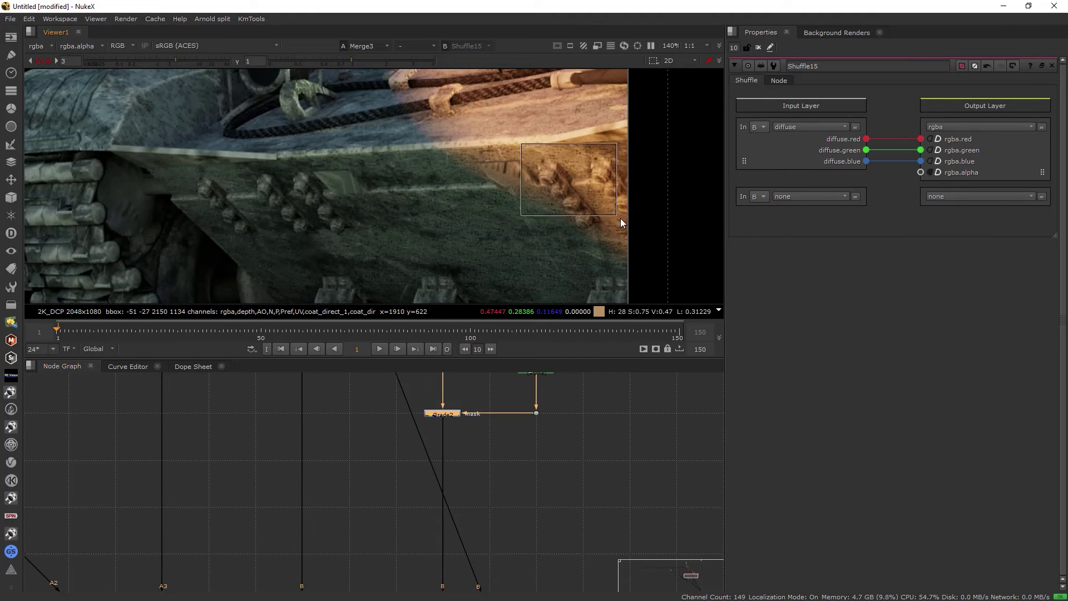
scroll(581, 171, "up", 2)
scroll(578, 179, "down", 2)
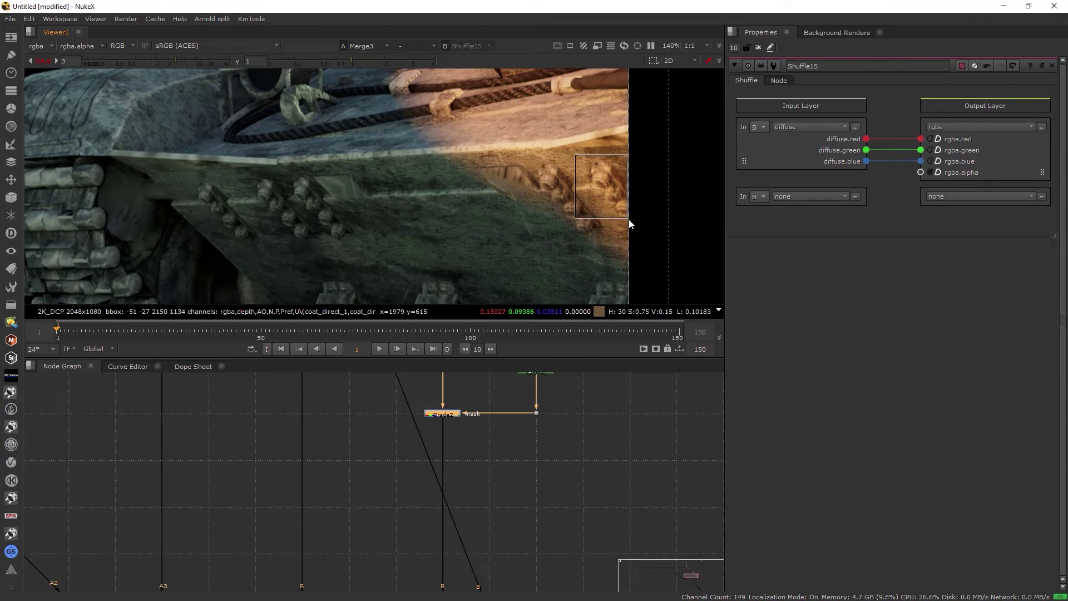
Enable the masked Grade1 below Merge1
scroll(563, 184, "down", 5)
middle_click_drag(500, 450, 296, 466)
left_click_drag(297, 471, 188, 396)
key("d")
scroll(341, 248, "up", 2)
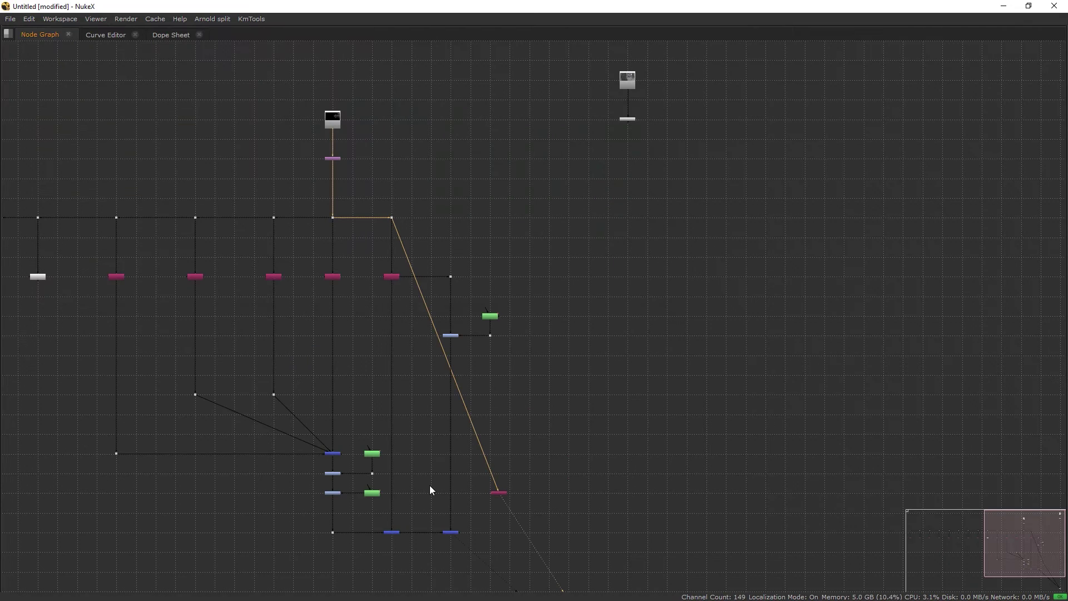
Delete the Shuffle15 diffuse node beside Merge3
left_click(433, 491)
key("space")
key("space")
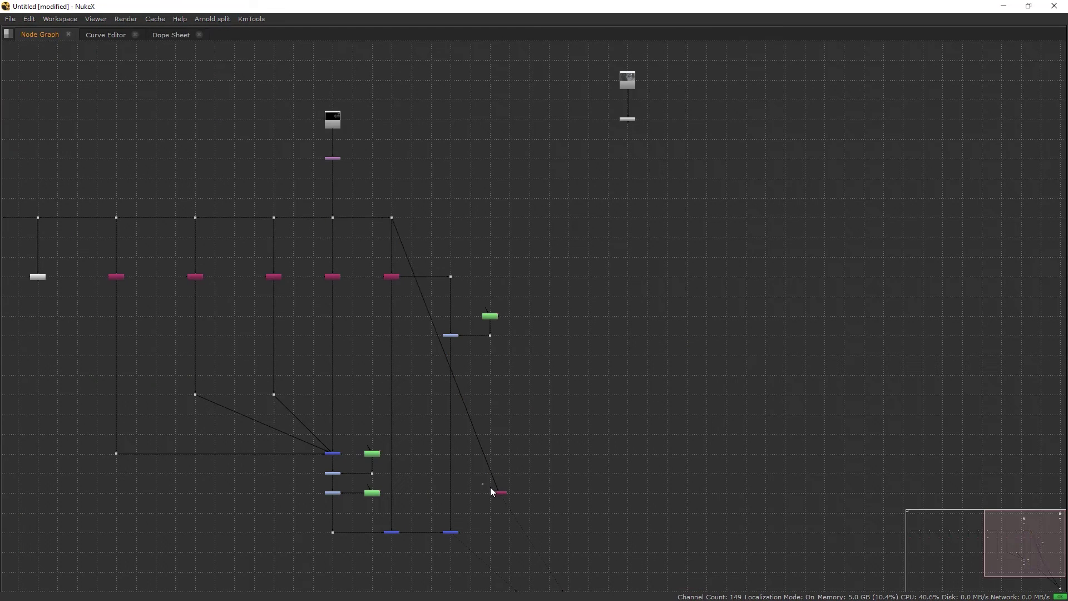
left_click(497, 492)
key("Delete")
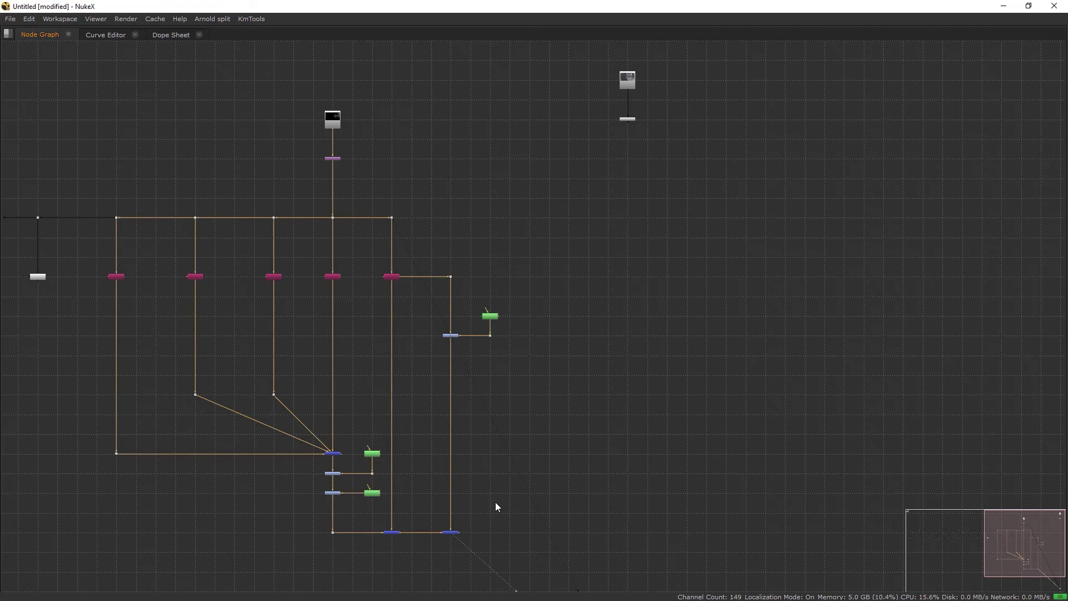
View Merge2's divided lighting and reset the viewer gain to 1
key("space")
left_click_drag(393, 515, 471, 566)
key("1")
left_click(43, 61)
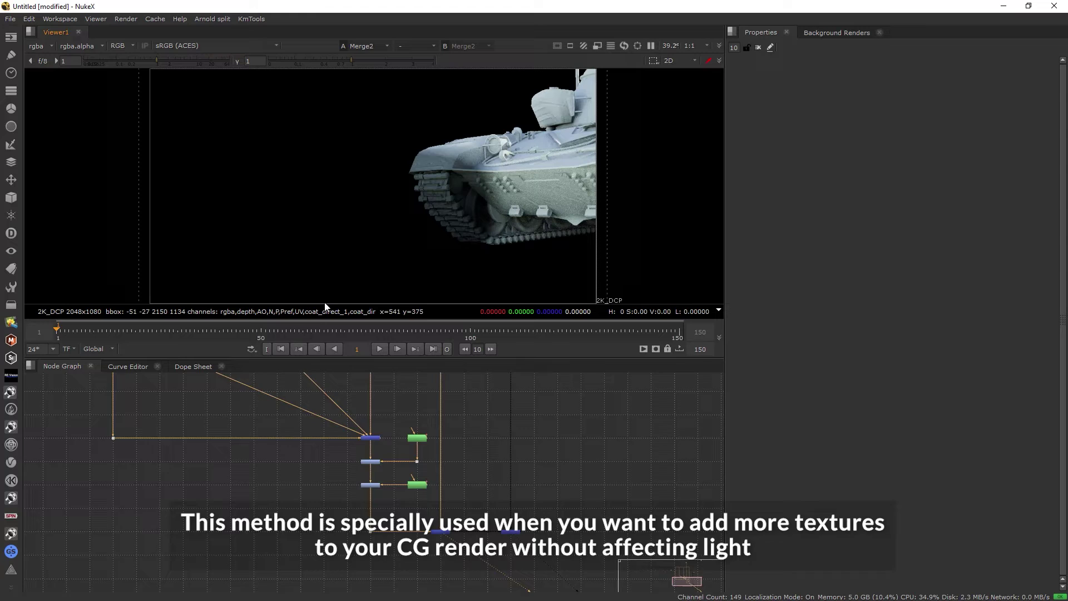
View Grade2's output and inspect the masked albedo grade on the tank
scroll(401, 412, "down", 2)
middle_click_drag(401, 412, 390, 584)
scroll(473, 497, "up", 1)
scroll(472, 497, "up", 1)
left_click_drag(473, 498, 429, 455)
key("1")
left_click(428, 455)
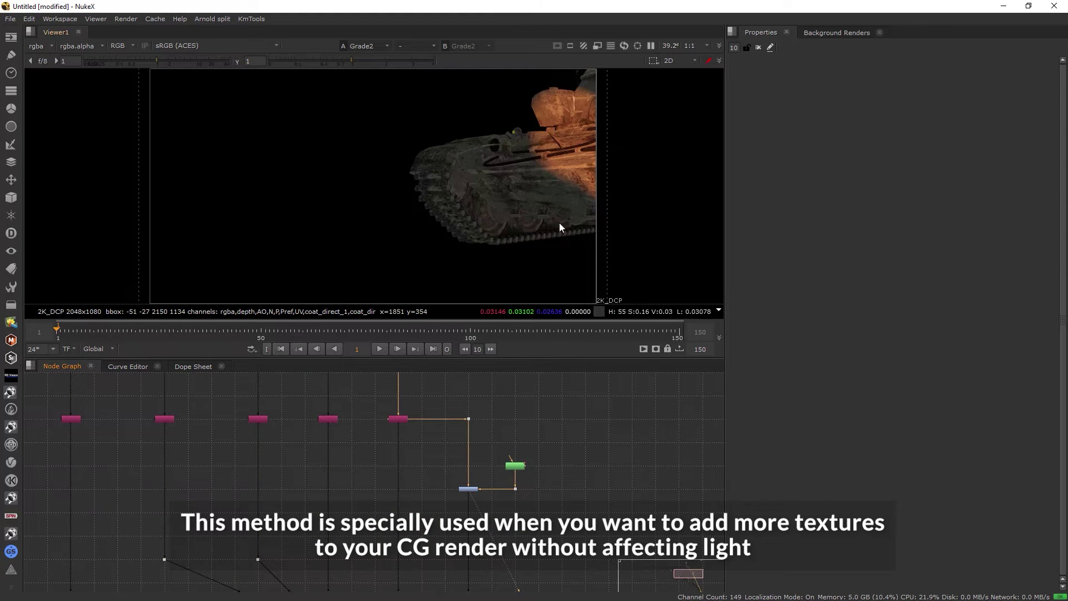
left_click_drag(605, 217, 483, 101)
scroll(593, 152, "up", 3)
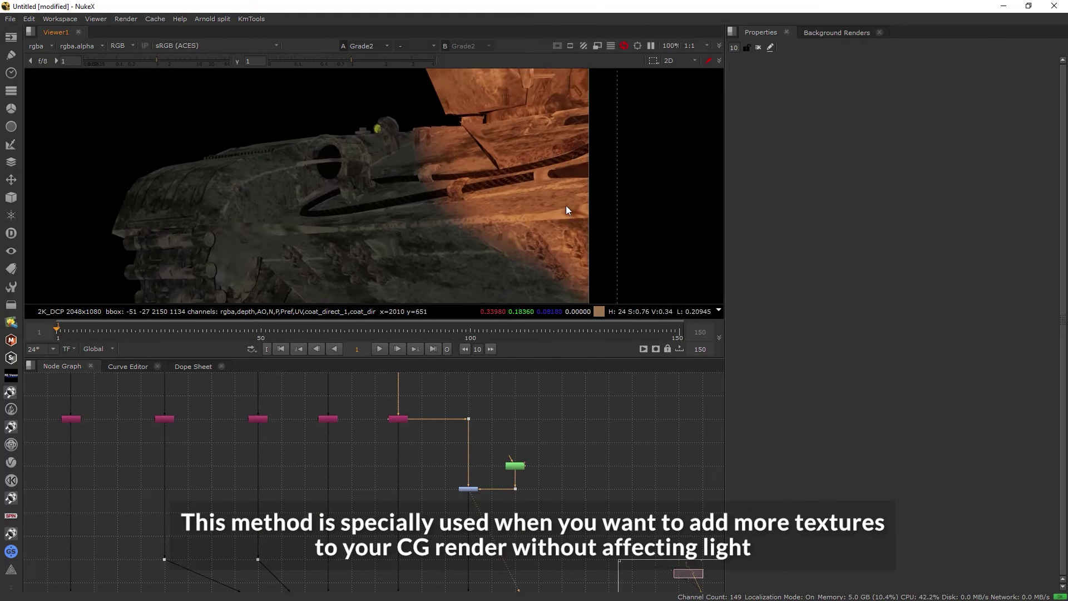
Disable Grade2 on the albedo branch and both masked grades below Merge1
key("space")
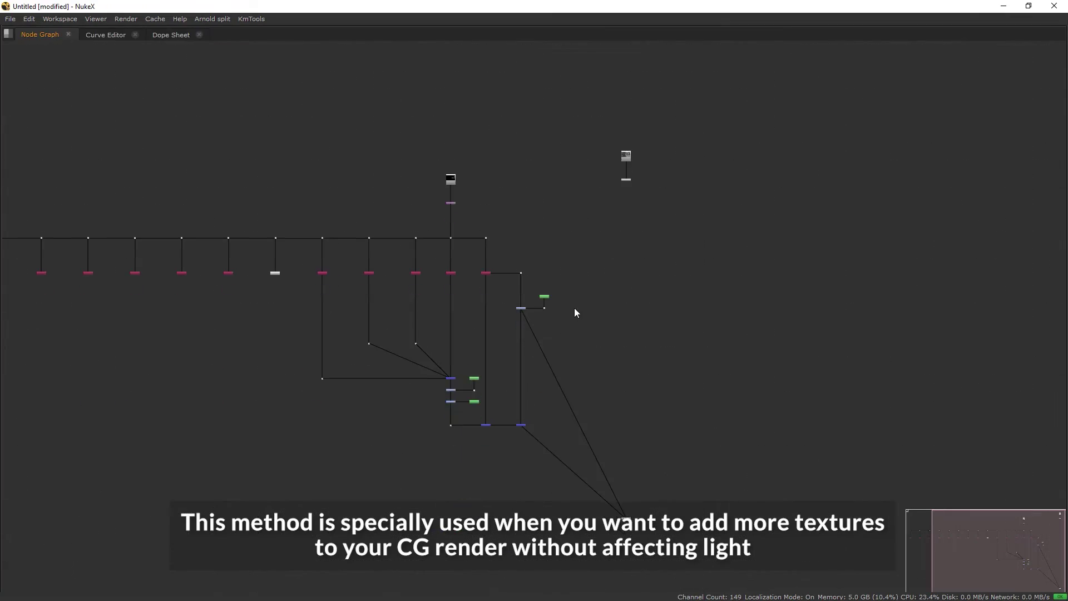
scroll(574, 308, "up", 2)
scroll(529, 277, "up", 1)
left_click_drag(558, 298, 513, 269)
key("d")
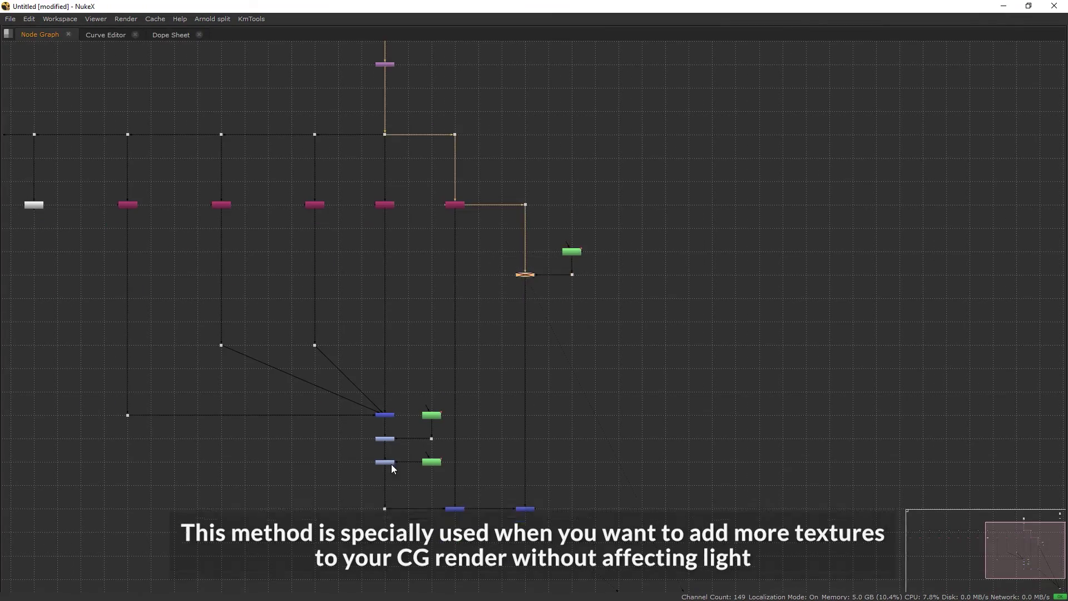
scroll(390, 468, "up", 2)
left_click_drag(425, 480, 357, 392)
key("d")
scroll(578, 347, "down", 3)
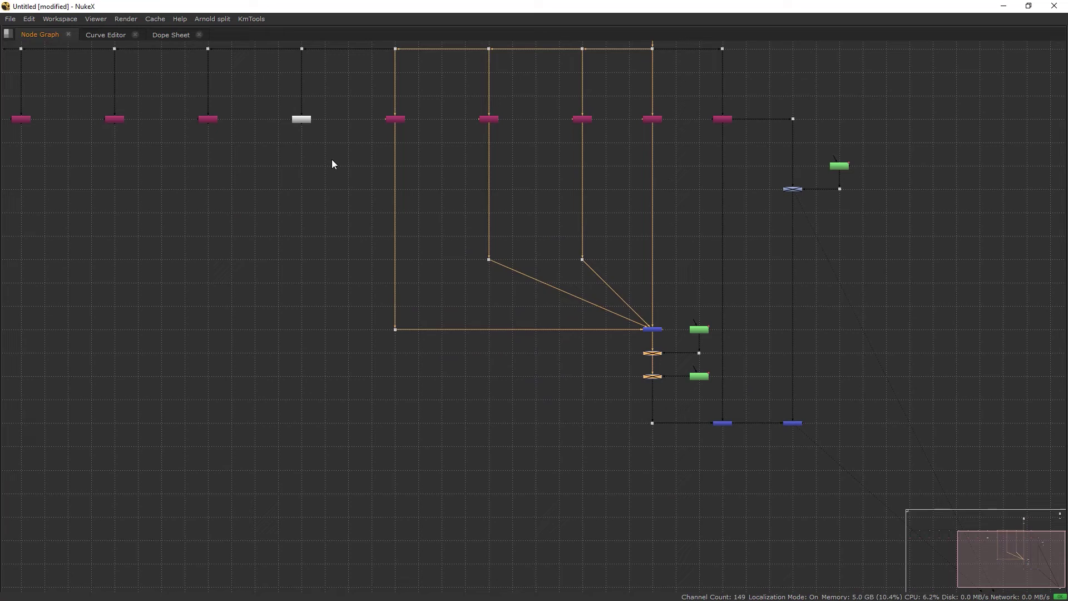
Add a Merge below Merge3 with the white pass node as A and Merge3 as B, routing A through an aligned corner Dot
left_click_drag(348, 181, 242, 90)
scroll(277, 95, "up", 1)
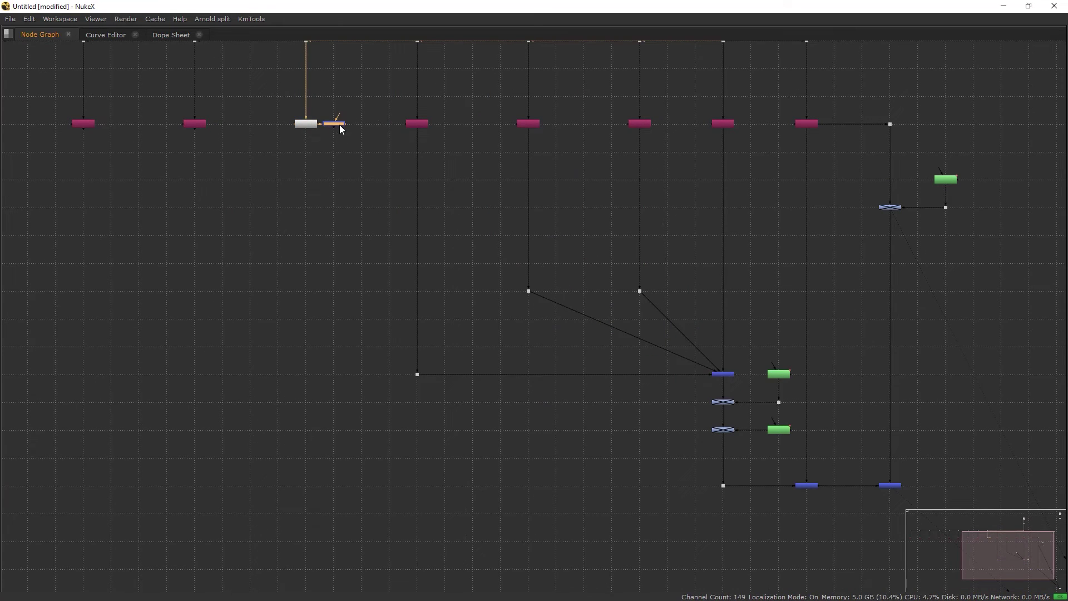
left_click_drag(341, 129, 612, 240)
middle_click_drag(461, 141, 515, 307)
scroll(516, 307, "down", 1)
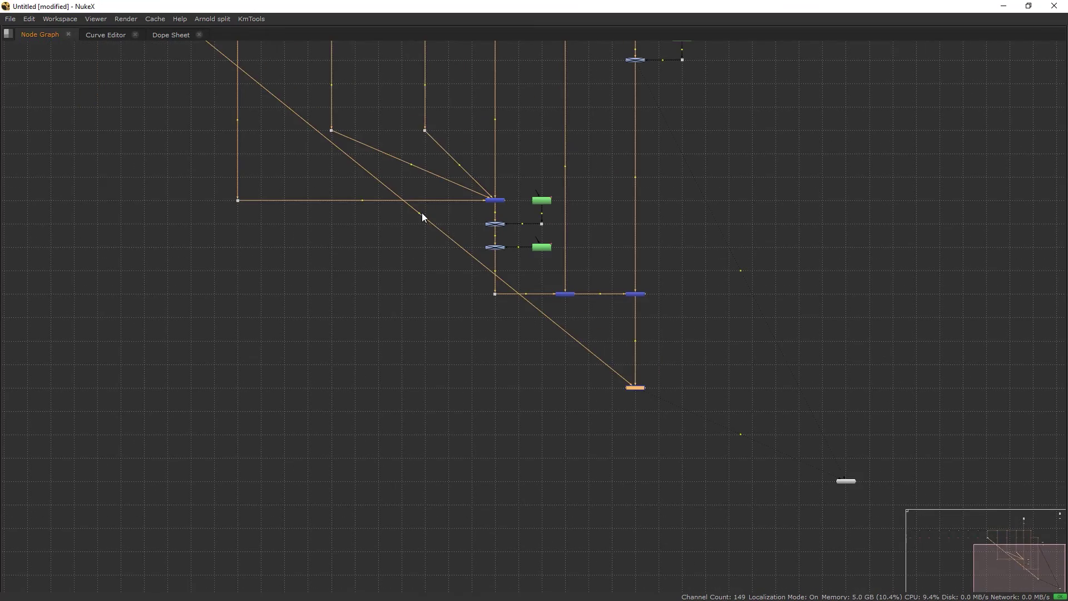
left_click_drag(420, 213, 146, 397, "ctrl")
middle_click_drag(564, 405, 549, 458)
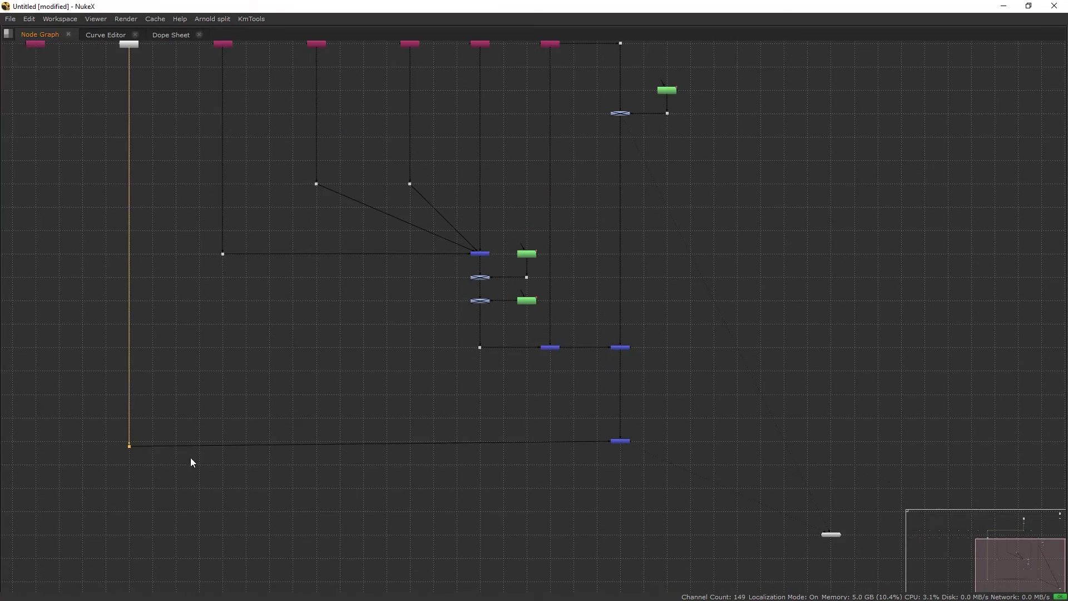
left_click_drag(127, 448, 128, 443)
middle_click_drag(620, 434, 536, 454)
Set Merge4's operation to multiply
scroll(536, 453, "up", 2)
key("space")
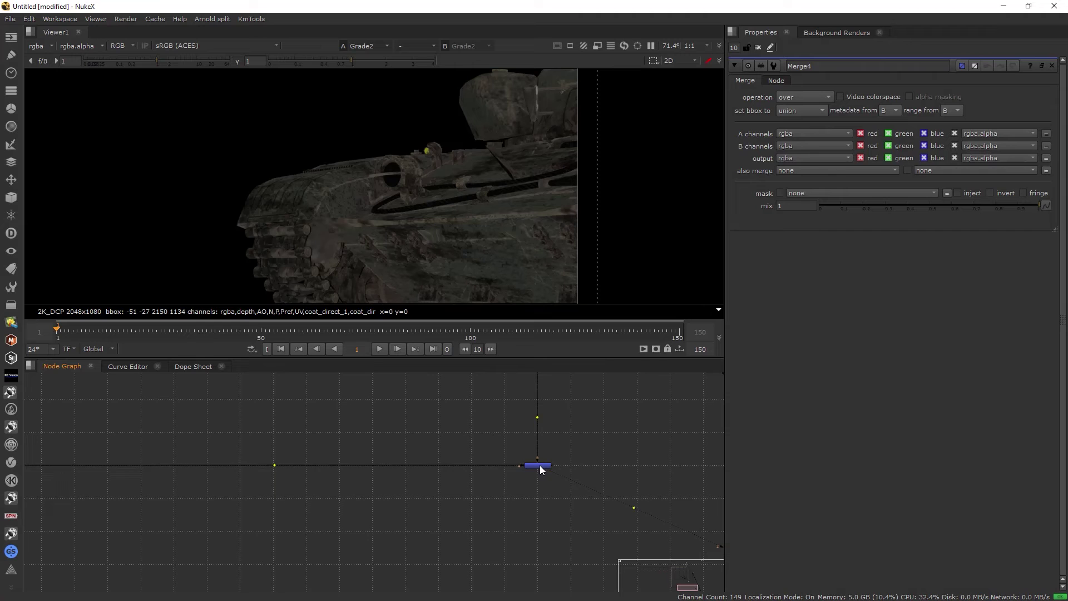
double_click(540, 465)
left_click(813, 97)
left_click(814, 243)
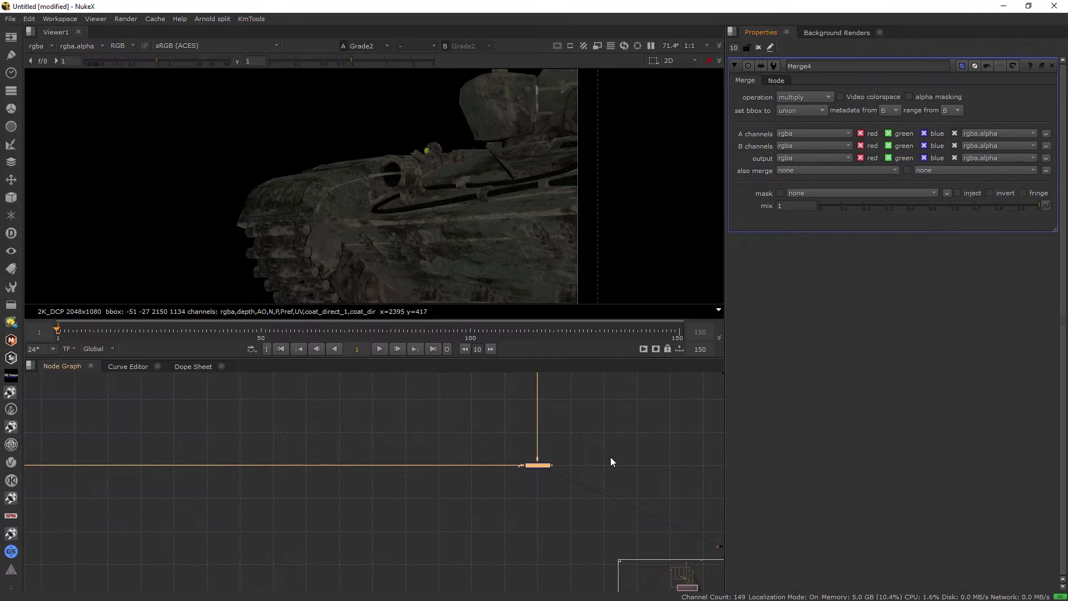
left_click(610, 456)
Add a Merge below Merge4 with the shuffle left of the white node as A, routed through a corner Dot
left_click_drag(689, 431, 482, 480)
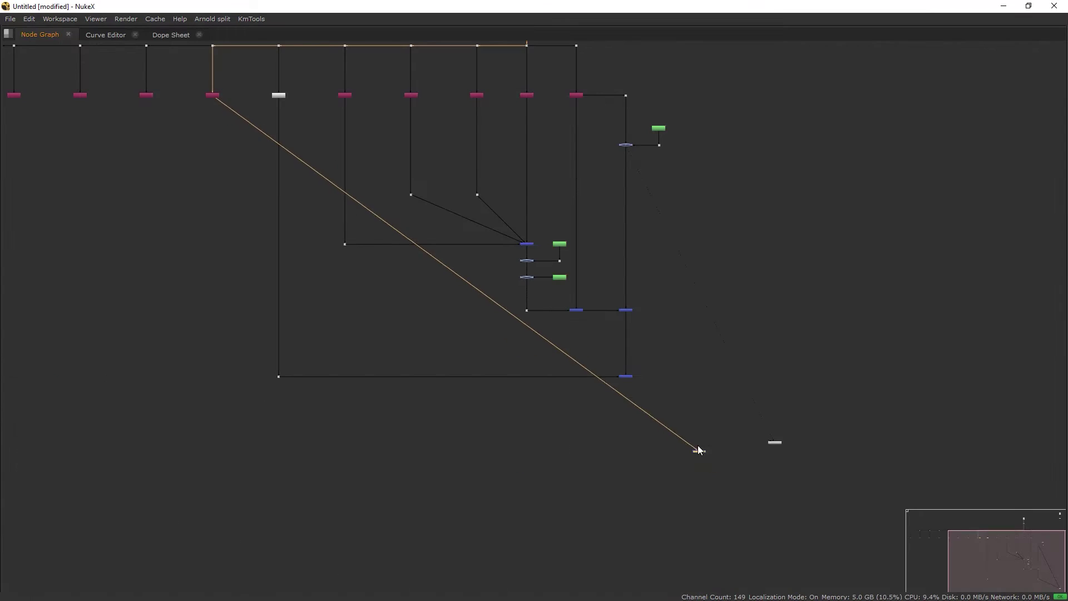
scroll(676, 411, "up", 5)
scroll(676, 410, "up", 3)
key("space")
left_click(525, 469)
key("space")
scroll(525, 469, "down", 8)
middle_click_drag(283, 300, 523, 296)
left_click_drag(546, 305, 340, 468, "ctrl")
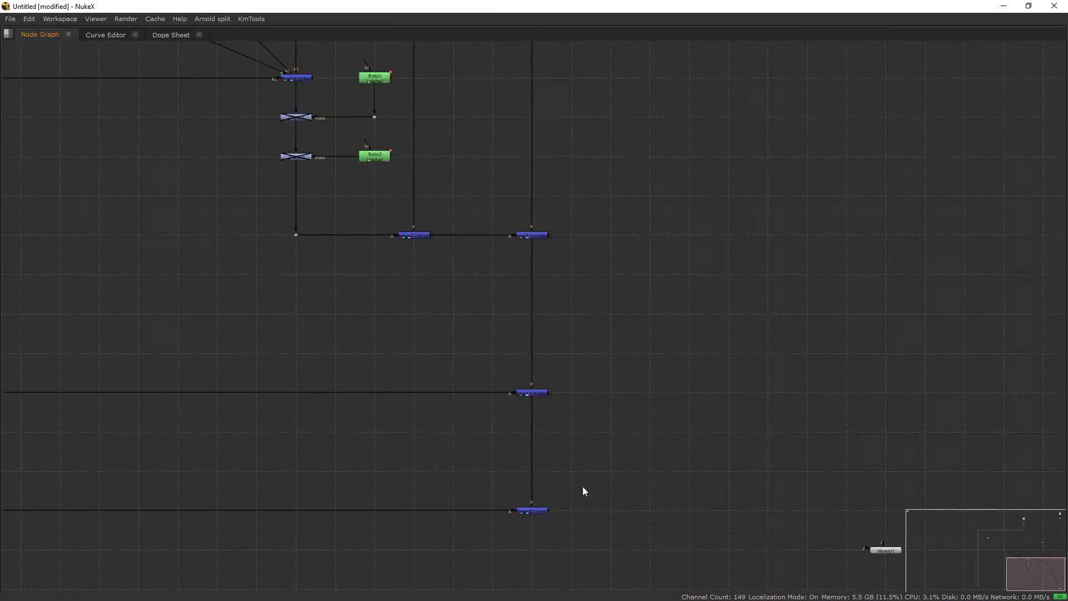
Set the operation of the new Merge below Merge4 to plus
key("space")
double_click(530, 509)
left_click(811, 98)
left_click(810, 290)
Merge the second shuffle left of the white node into the bottom of the chain through a corner Dot, with operation plus
left_click_drag(268, 123, 145, 38)
key("m")
left_click_drag(224, 96, 612, 323)
scroll(612, 333, "up", 3)
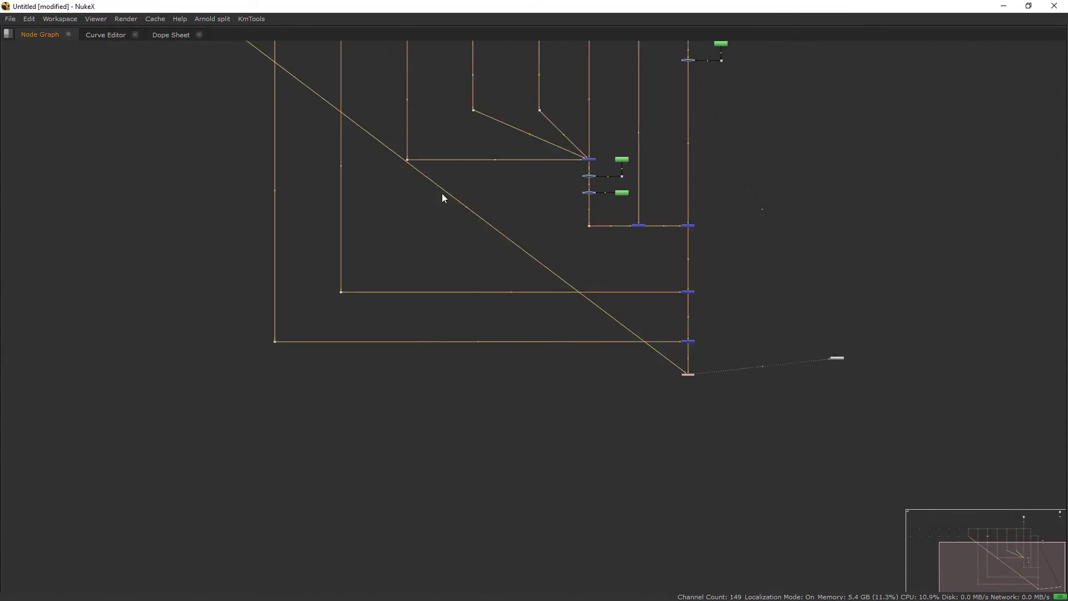
left_click_drag(445, 193, 201, 375, "ctrl")
key("space")
double_click(629, 422)
left_click(810, 98)
left_click(809, 290)
Add a Merge at the chain's end with the third shuffle left of the white node as A, routed through a corner Dot
key("space")
left_click(227, 197)
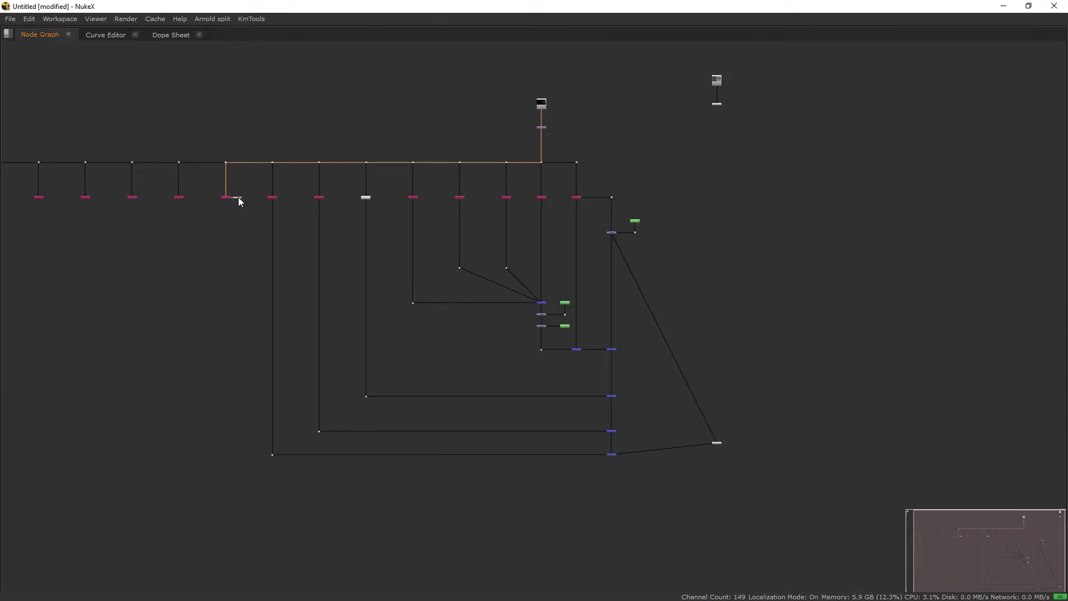
key("m")
left_click_drag(228, 210, 517, 534)
scroll(517, 534, "up", 4)
left_click_drag(517, 534, 706, 426)
scroll(705, 427, "down", 3)
left_click_drag(482, 254, 249, 421, "ctrl")
Merge the fourth shuffle left of the white node into the chain's end, routed through a corner Dot
left_click_drag(220, 110, 721, 449)
key("m")
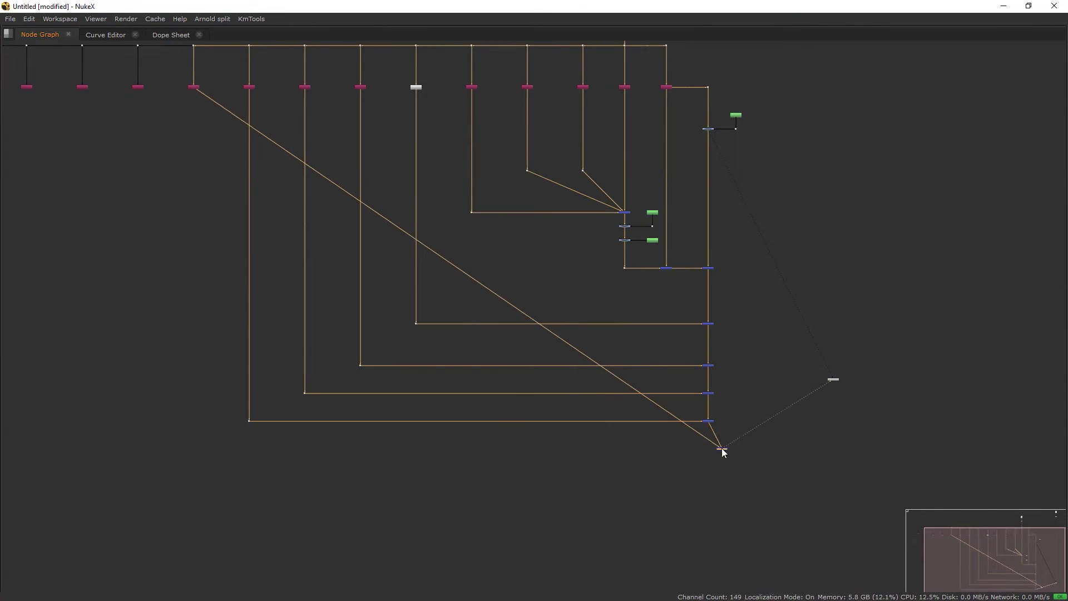
left_click_drag(451, 267, 190, 452, "ctrl")
Add a Merge at the chain's end with the fifth shuffle left of the white node as A, using a corner Dot
left_click_drag(164, 112, 116, 68)
key("m")
left_click_drag(139, 101, 743, 483)
middle_click_drag(743, 483, 876, 415)
left_click_drag(600, 228, 301, 414, "ctrl")
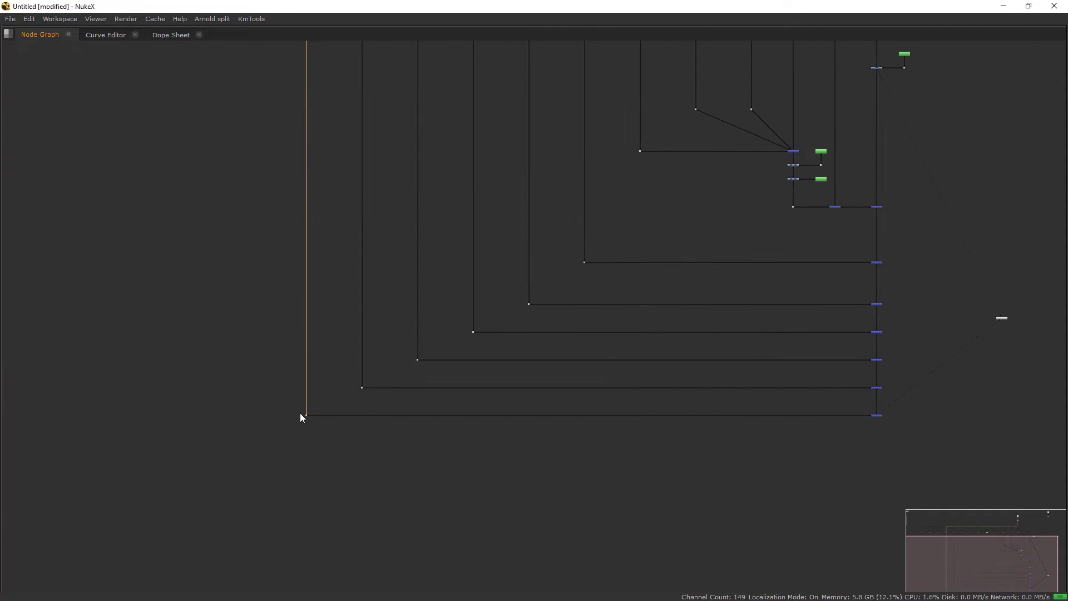
Merge the sixth shuffle left of the white node into the bottom of the chain and square its wire with a Dot
scroll(297, 390, "down", 2)
left_click(265, 131)
key("m")
left_click_drag(265, 145, 706, 424)
scroll(498, 291, "up", 3)
left_click_drag(491, 279, 104, 516, "ctrl")
Merge the seventh shuffle left of the white node below the last Merge, routing its A input through a corner Dot
scroll(429, 320, "down", 3)
left_click(197, 141)
key("m")
left_click_drag(198, 155, 722, 394)
left_click_drag(722, 394, 686, 452)
scroll(456, 319, "up", 6)
left_click(486, 316, "ctrl")
left_click_drag(486, 316, 192, 537)
scroll(389, 462, "down", 7)
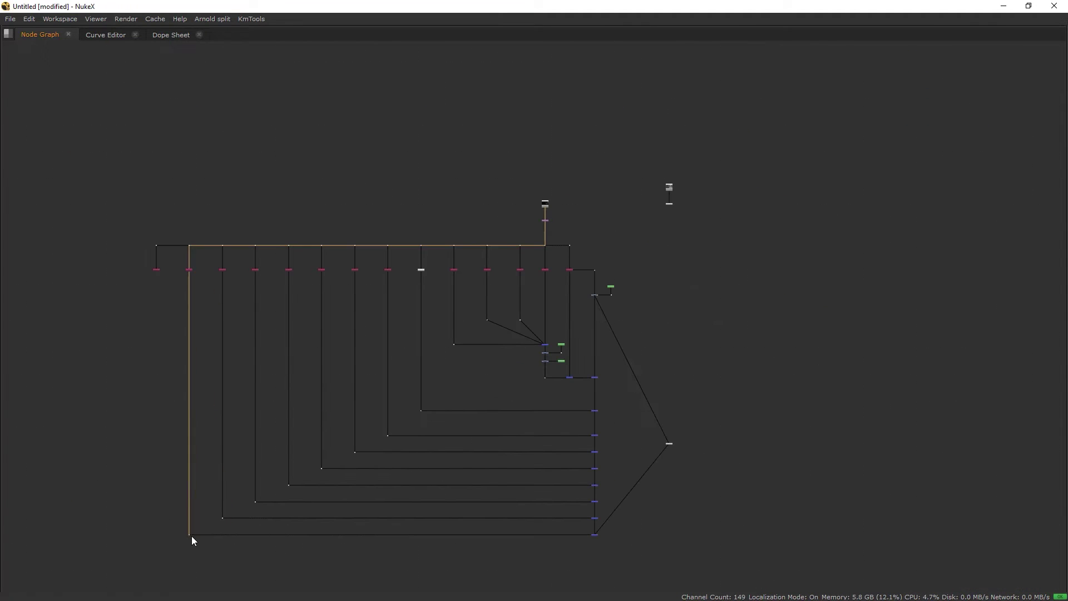
Merge the leftmost shuffle into the end of the chain, with a corner Dot squaring its A wire
left_click(158, 269)
middle_click_drag(167, 274, 159, 205)
key("m")
left_click_drag(160, 207, 496, 380)
scroll(527, 242, "up", 3)
left_click_drag(527, 242, 86, 518, "ctrl")
scroll(390, 412, "down", 4)
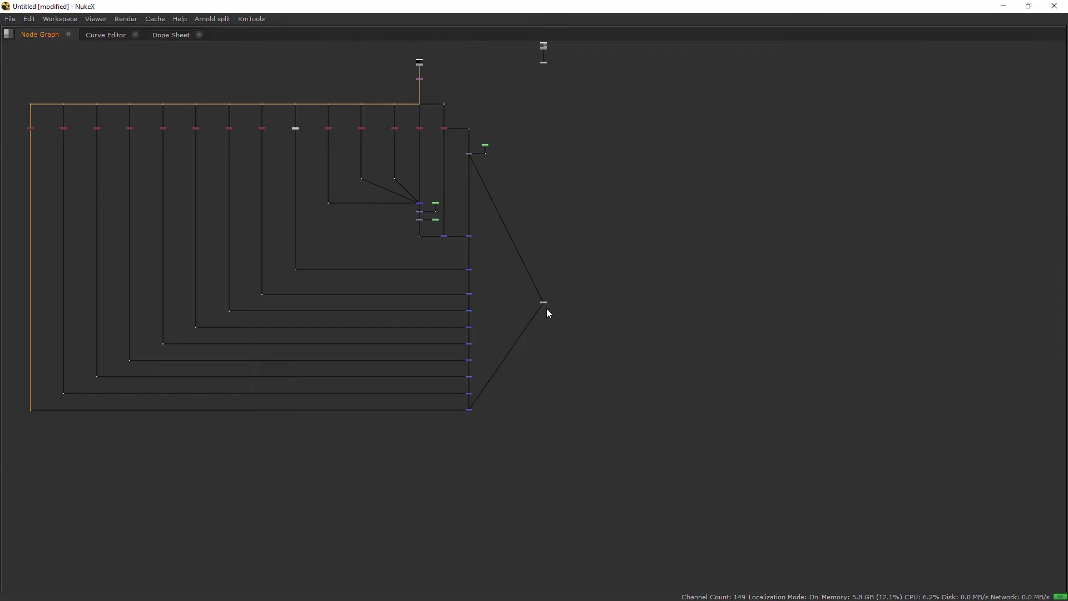
Place the Viewer node below the merge chain and view Merge12 with the whole frame fitted
middle_click_drag(546, 308, 547, 192)
left_click_drag(546, 191, 472, 506)
key("space")
scroll(459, 515, "up", 2)
left_click(758, 48)
key("f")
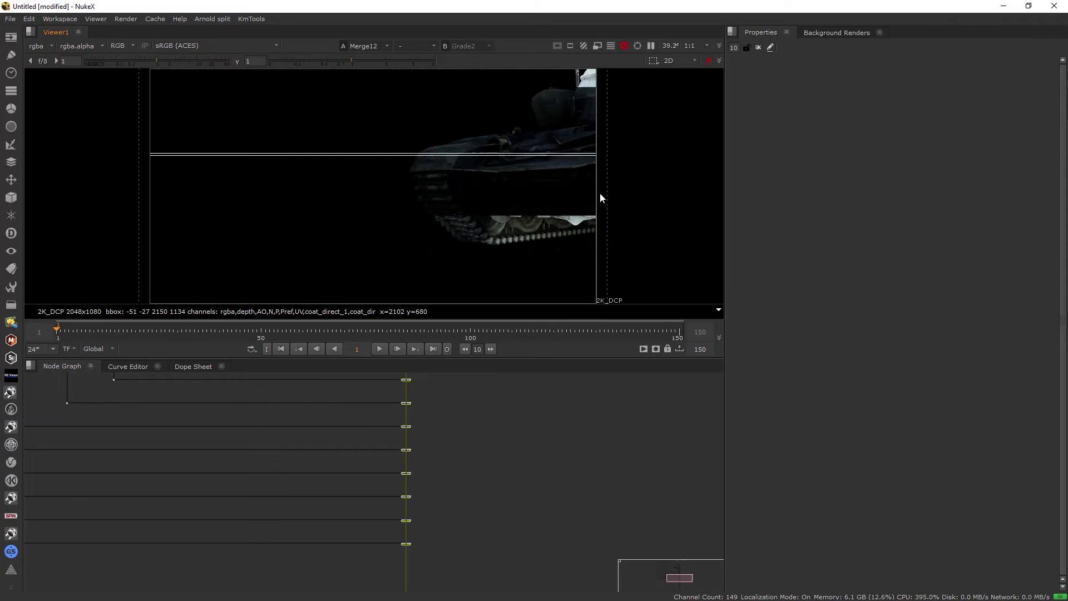
left_click(512, 486)
Display the original tank render in the viewer from Dot1, the Dot below the Read2 branch
key("space")
middle_click_drag(233, 490, 508, 464)
scroll(508, 464, "down", 2)
middle_click_drag(672, 454, 543, 473)
scroll(470, 183, "up", 5)
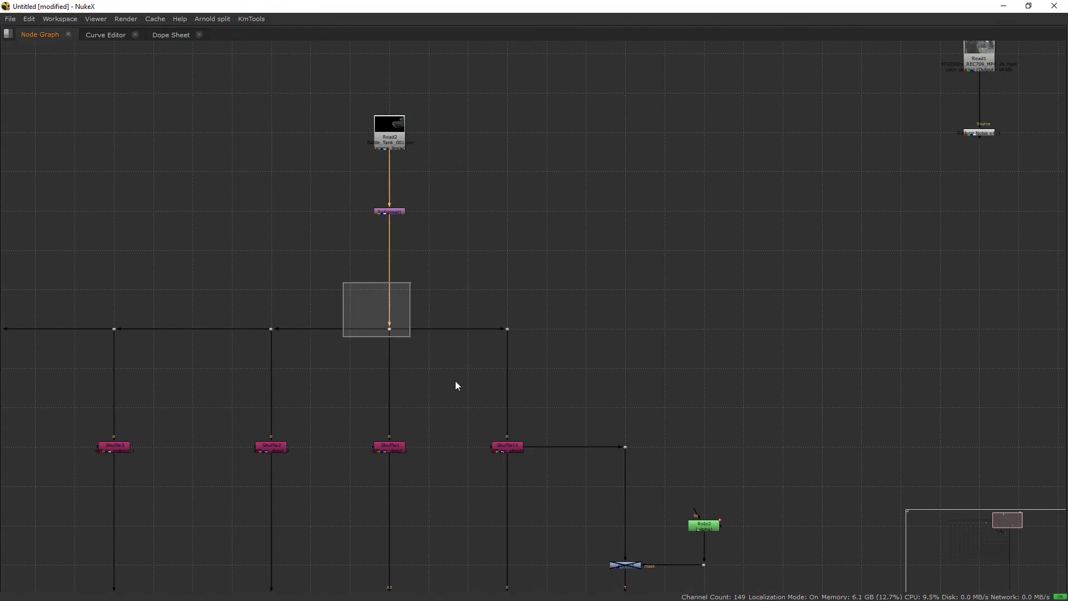
scroll(425, 322, "down", 3)
middle_click_drag(425, 319, 412, 323)
key("space")
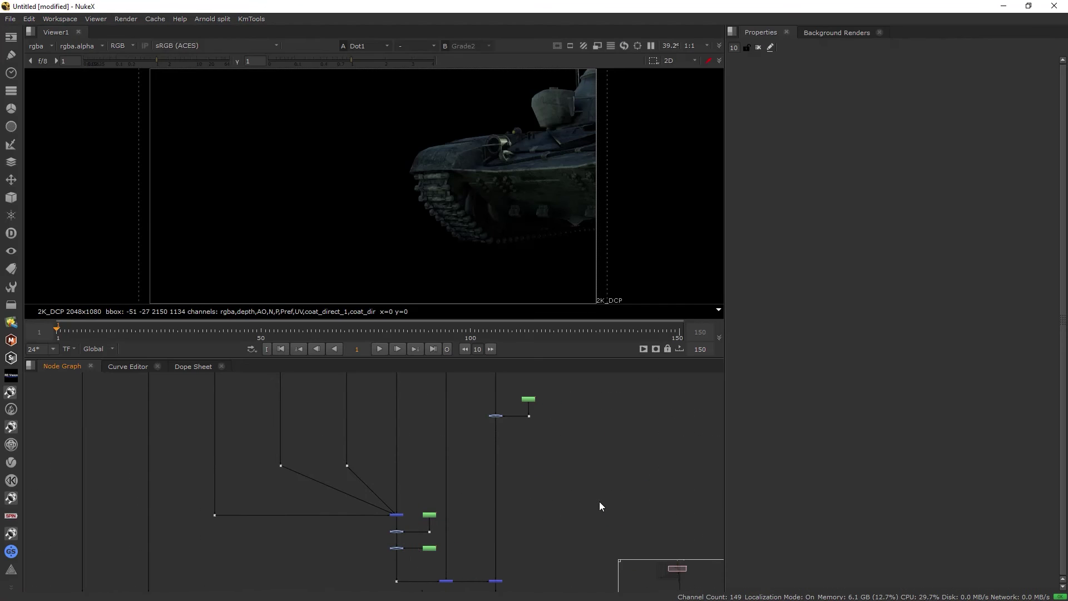
Check the original render from Dot1 against the end of the merge chain
scroll(599, 501, "down", 4)
middle_click_drag(599, 501, 489, 508)
key("space")
scroll(443, 471, "down", 3)
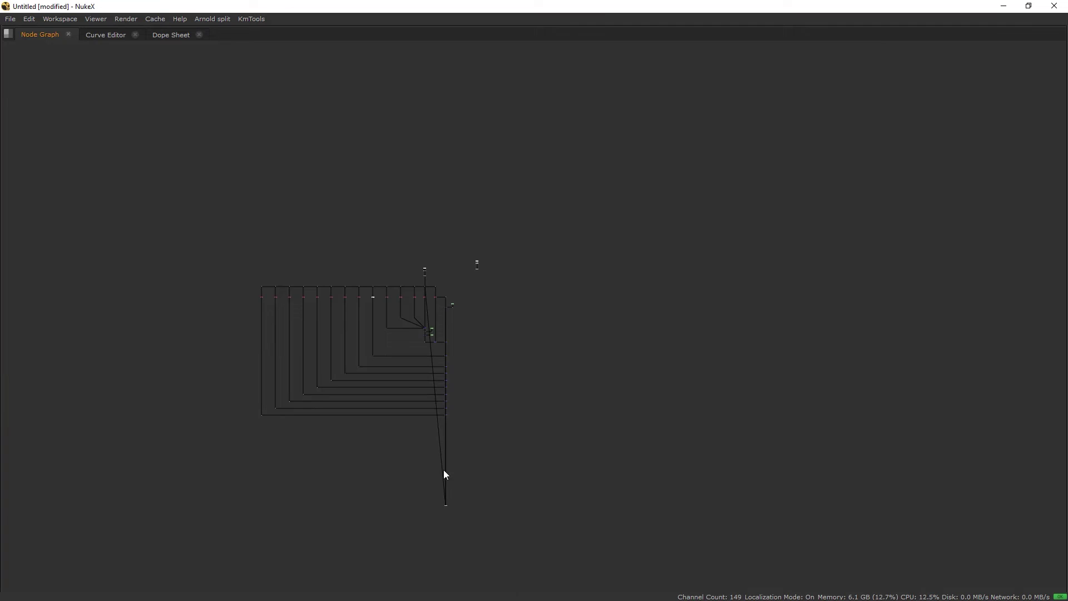
scroll(425, 388, "up", 6)
middle_click_drag(493, 429, 412, 493)
key("space")
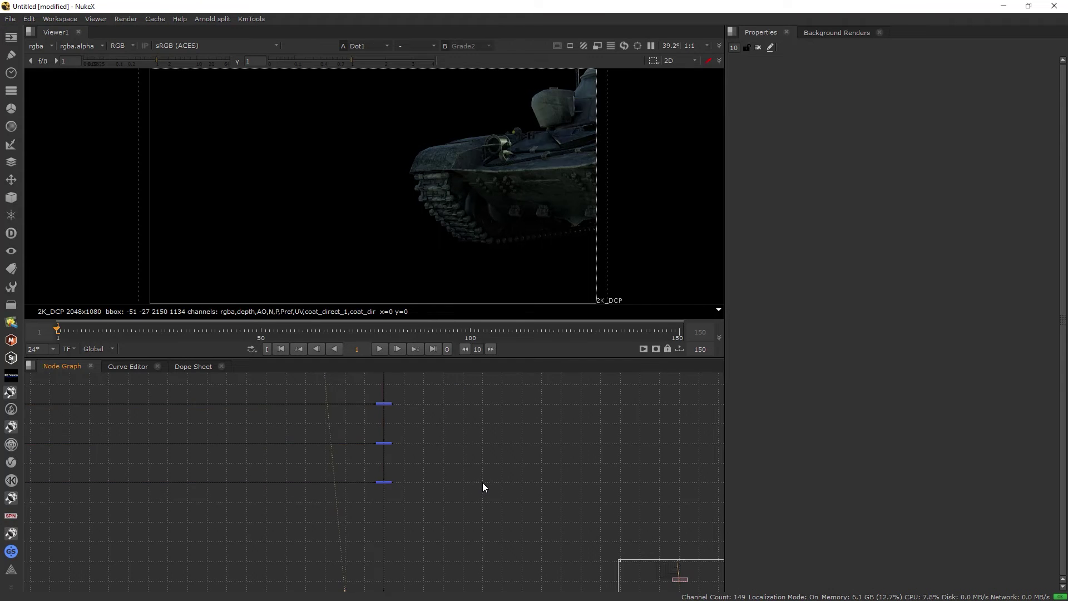
Set the output layer of Shuffle9, the specular_indirect_2 shuffle, to rgba
key("space")
scroll(470, 450, "down", 2)
scroll(469, 451, "down", 1)
middle_click_drag(404, 237, 391, 332)
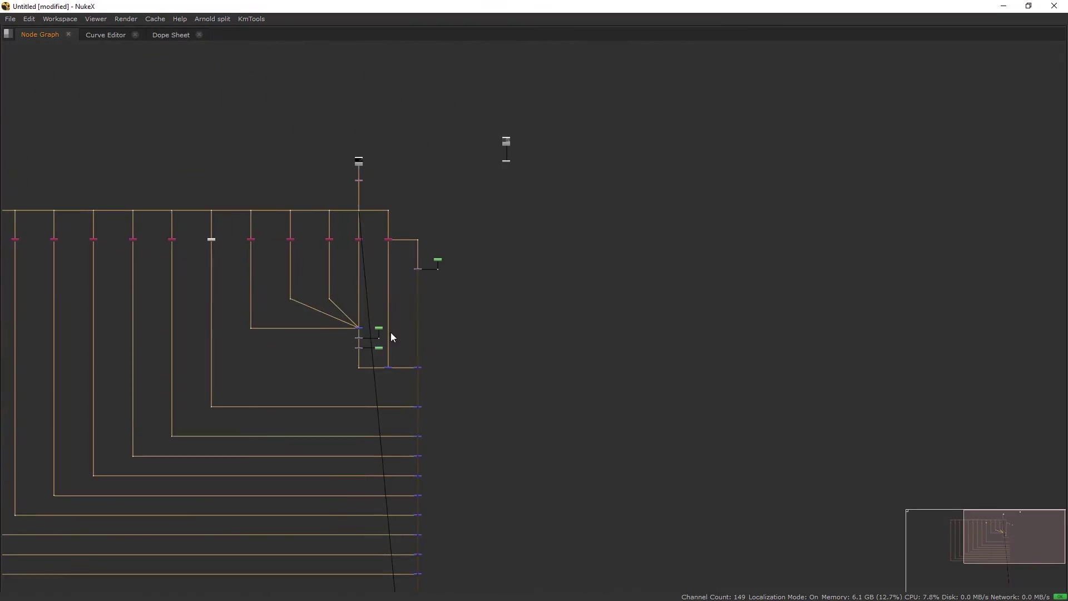
scroll(384, 324, "up", 9)
scroll(479, 391, "down", 3)
middle_click_drag(528, 445, 614, 155)
scroll(649, 413, "down", 3)
middle_click_drag(648, 413, 648, 440)
middle_click_drag(628, 344, 629, 352)
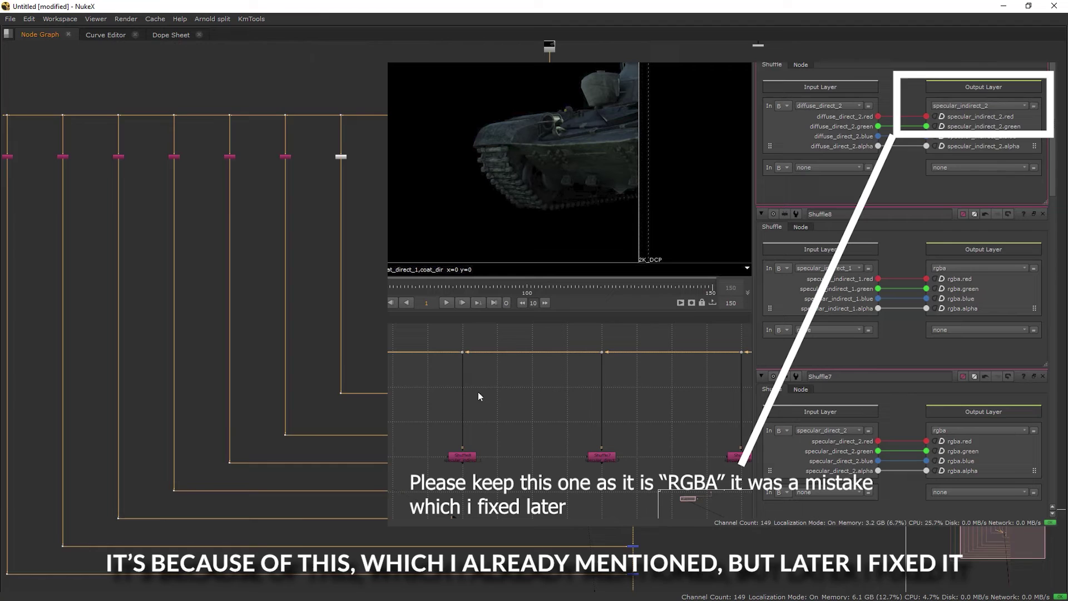
scroll(628, 352, "up", 5)
scroll(629, 353, "down", 3)
scroll(628, 352, "down", 1)
middle_click_drag(615, 556, 527, 436)
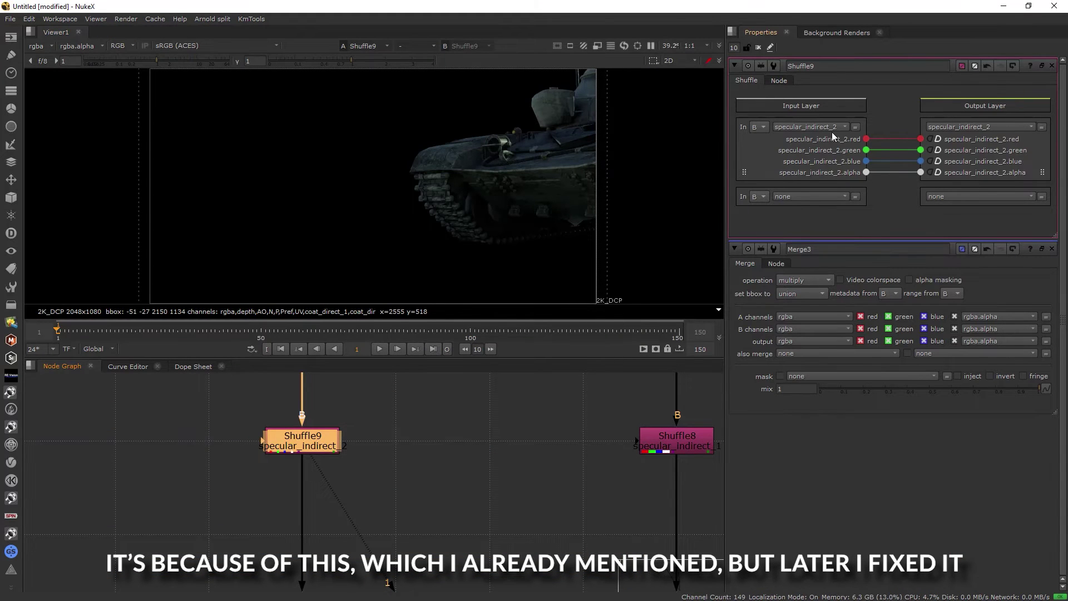
left_click(952, 126)
left_click(880, 36)
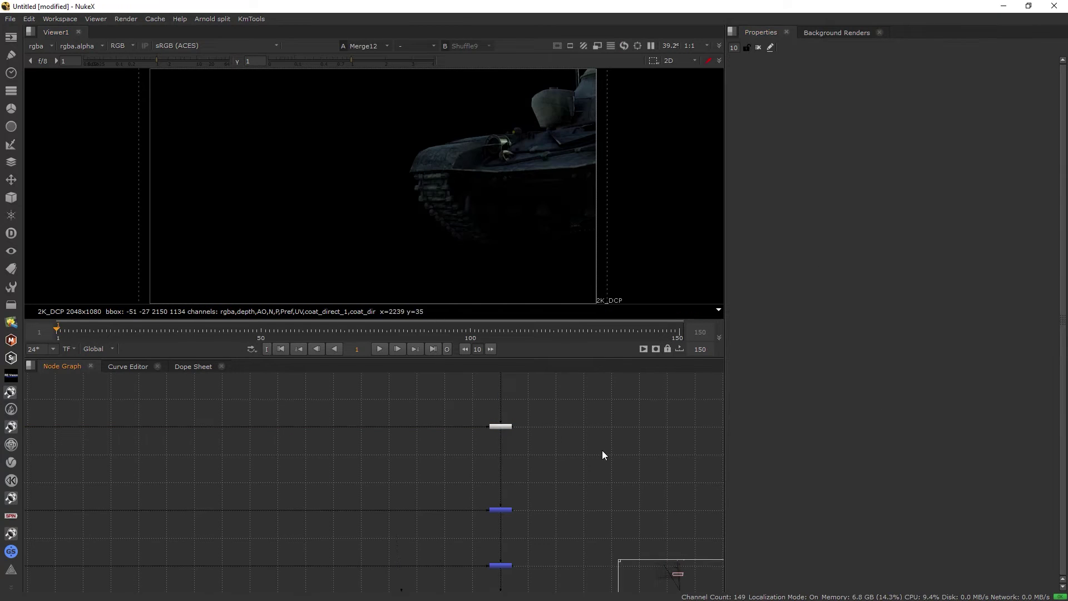
Compare the Merge12 result with the original render from Dot1 by switching repeatedly between the two viewer inputs
key("2")
key("1")
key("2")
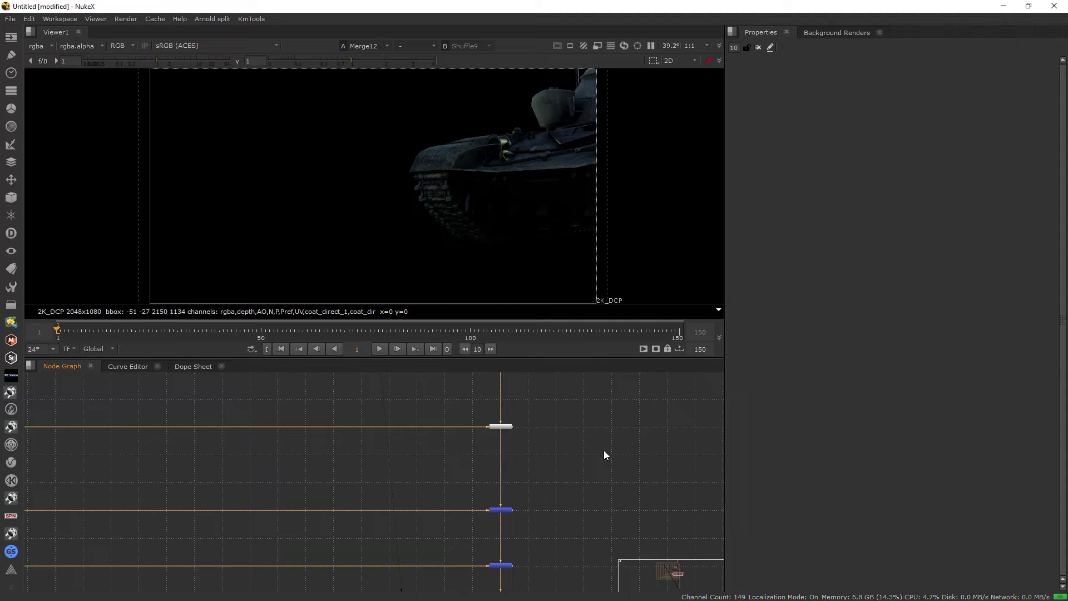
key("1")
key("2")
key("1")
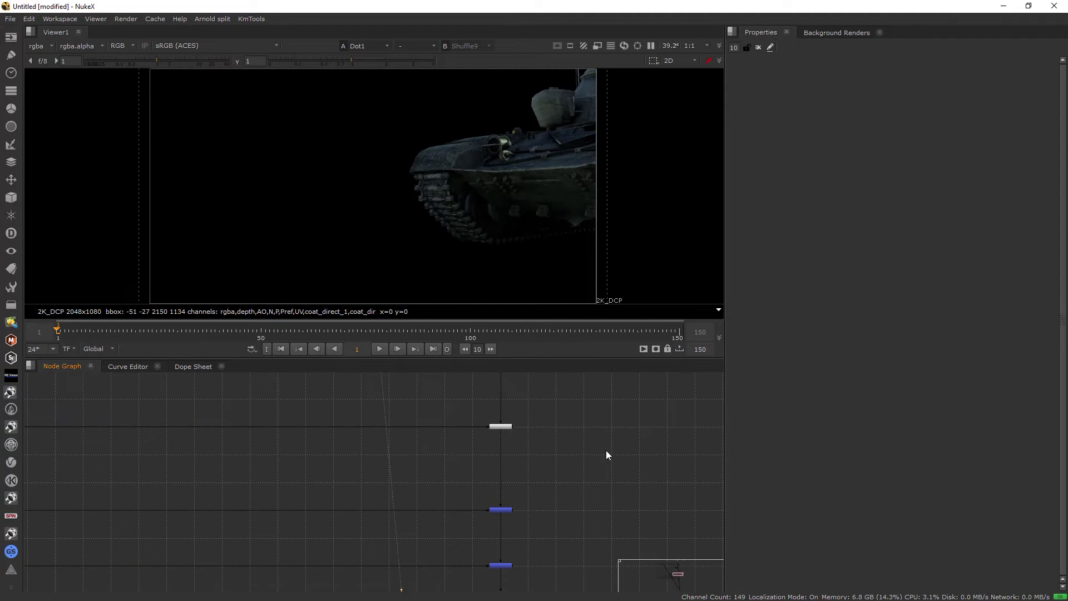
key("2")
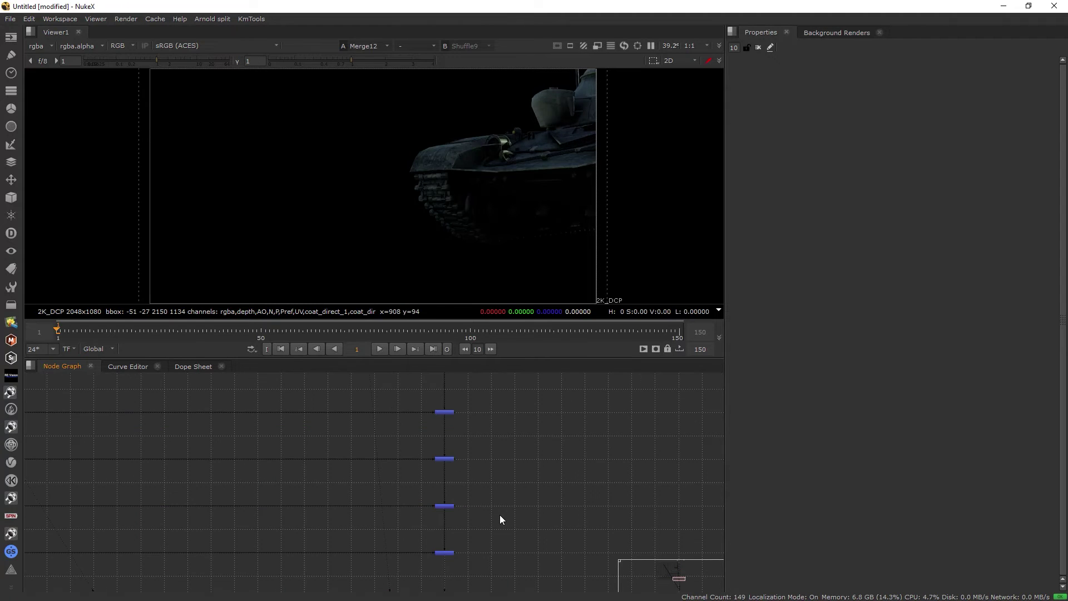
key("1")
key("2")
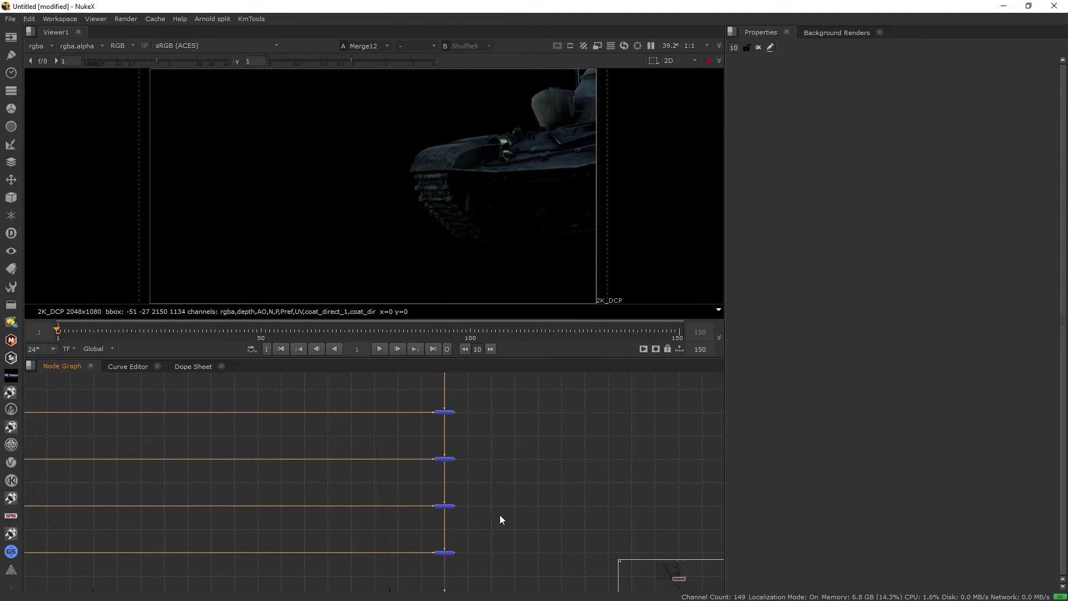
key("2")
key("1")
key("2")
key("1")
key("2")
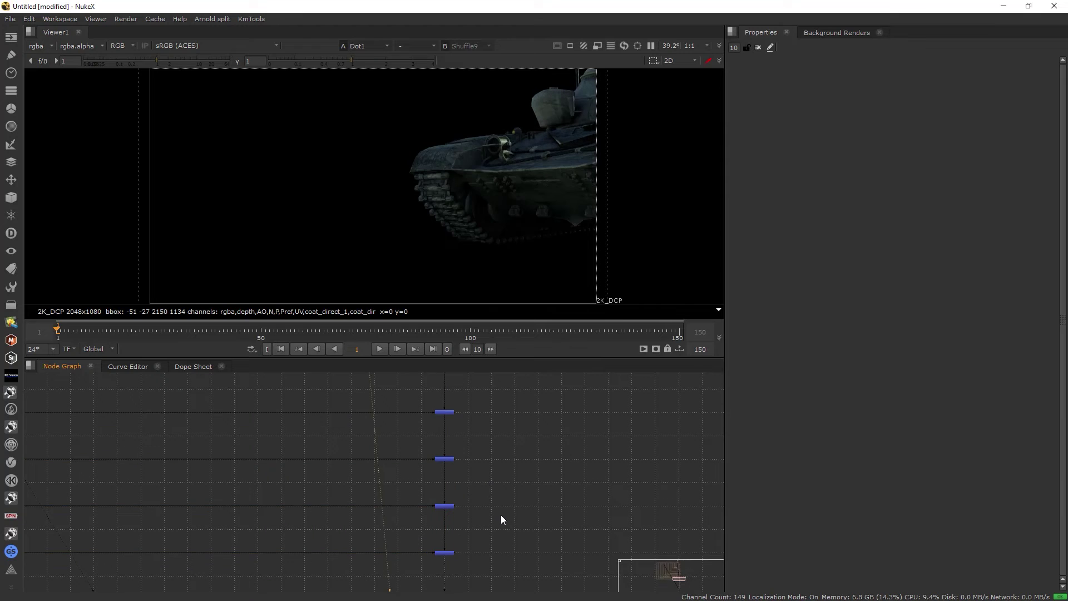
key("1")
key("2")
scroll(506, 515, "down", 5)
middle_click_drag(505, 516, 449, 467)
scroll(449, 468, "up", 5)
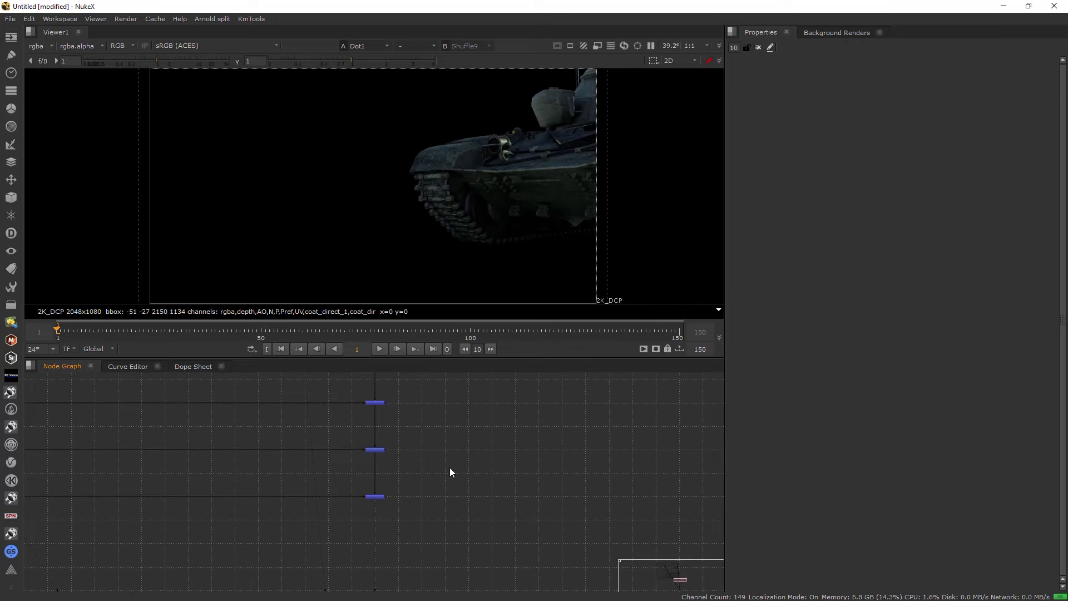
key("1")
key("2")
key("1")
key("2")
scroll(428, 474, "up", 3)
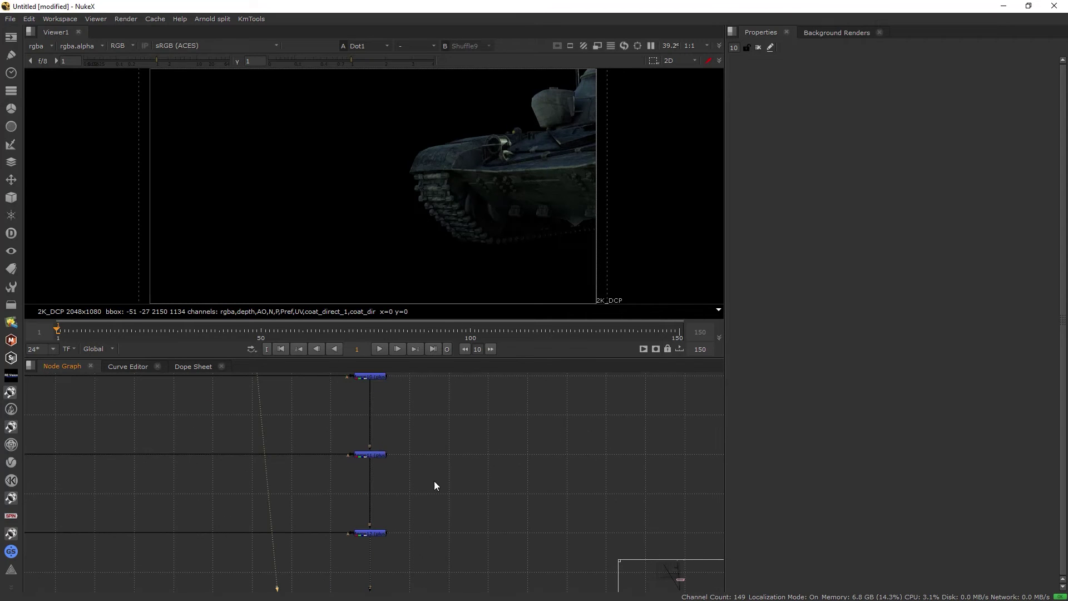
key("1")
key("2")
key("1")
key("2")
key("1")
left_click(452, 493)
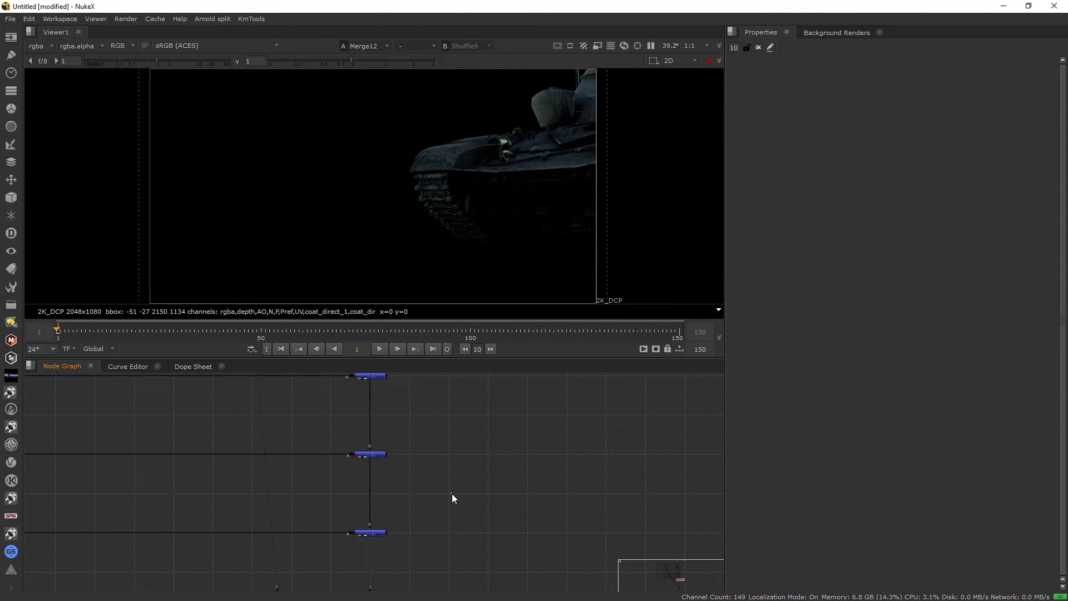
key("2")
key("1")
Disable the white Merge that brings the AO pass into the chain
key("space")
scroll(453, 495, "down", 7)
middle_click_drag(445, 311, 431, 376)
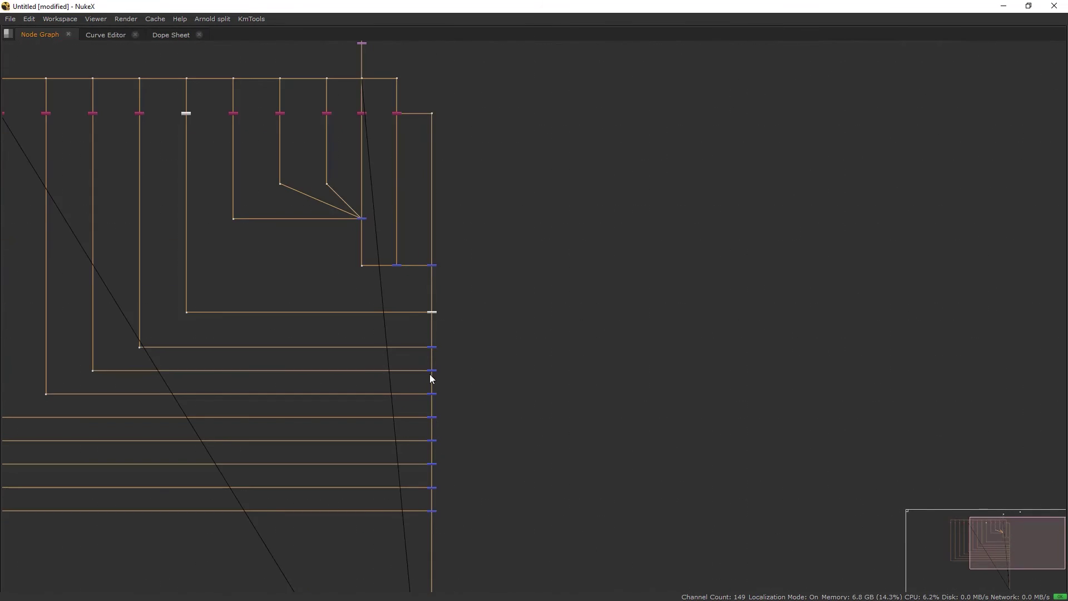
middle_click_drag(430, 293, 435, 346)
scroll(436, 346, "up", 1)
scroll(436, 351, "up", 4)
key("space")
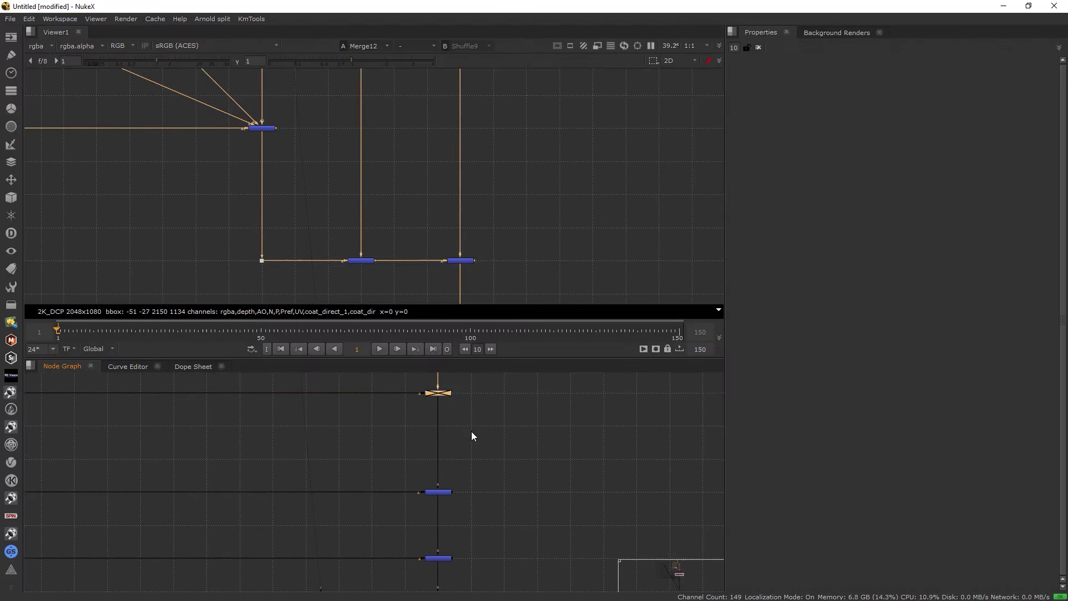
scroll(451, 430, "up", 5)
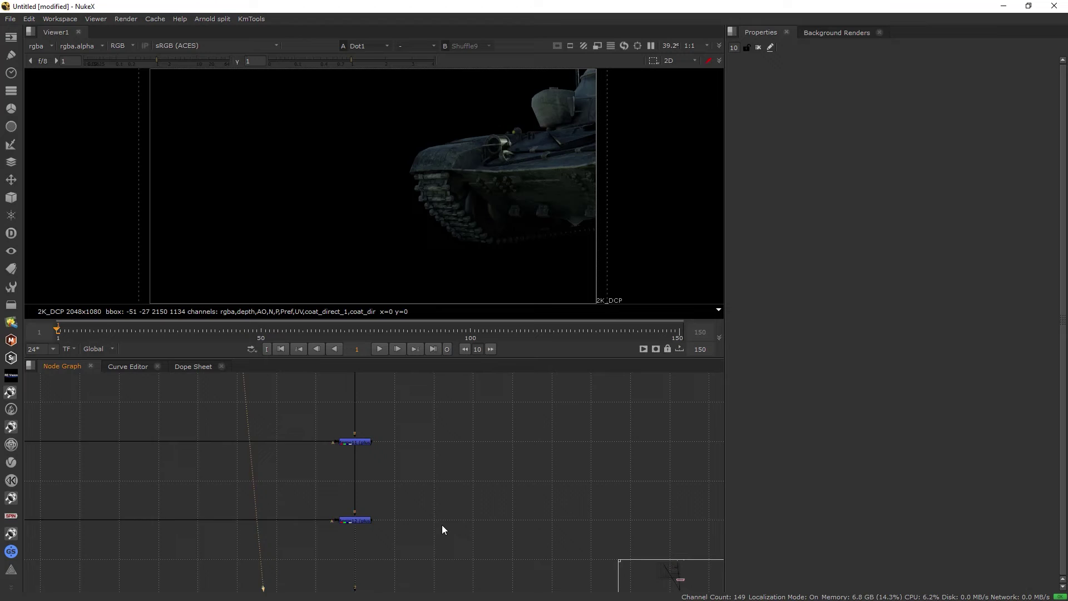
Compare Merge12 with the original render again, using an enlarged close-up of the tank's hull and tracks
key("2")
key("1")
key("space")
middle_click_drag(544, 332, 434, 334)
middle_click_drag(623, 336, 407, 336)
scroll(712, 288, "up", 1)
key("1")
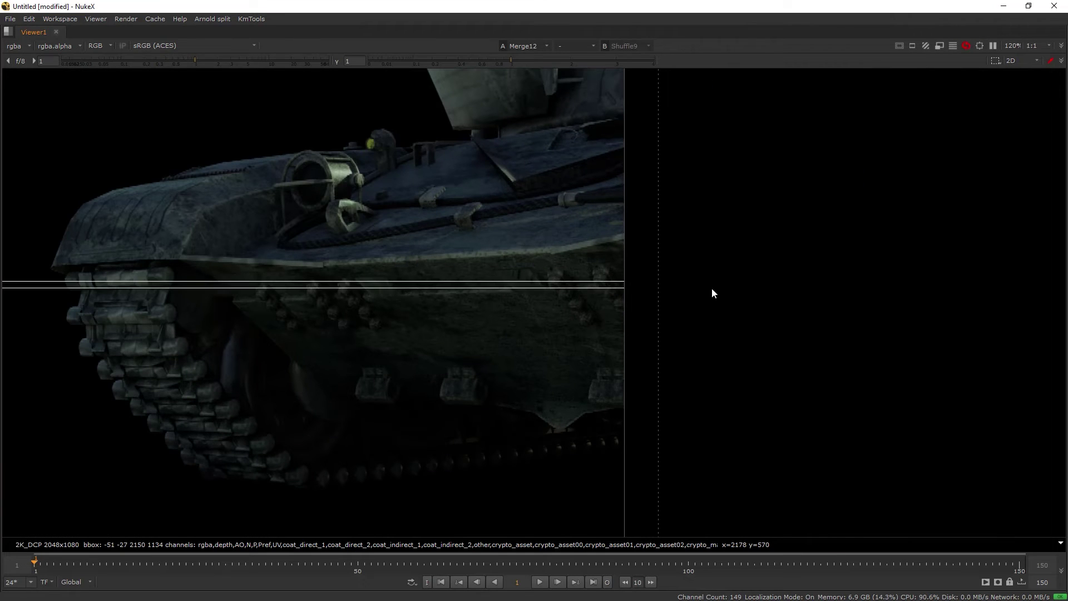
key("1")
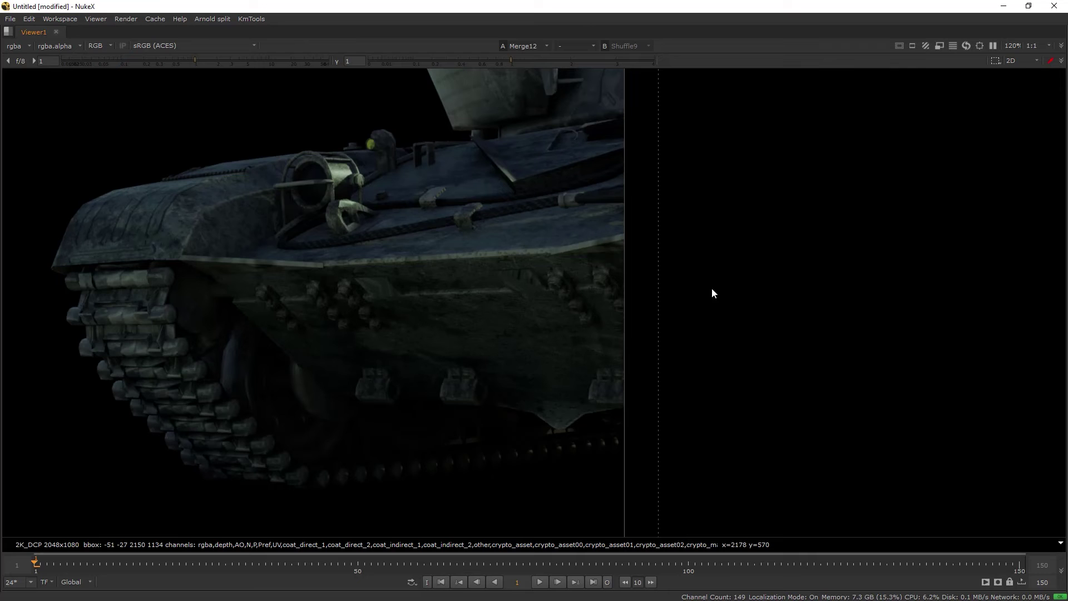
Raise the viewer gain to 4 to inspect the tank's dark areas, and reset it to 1
left_click(239, 60)
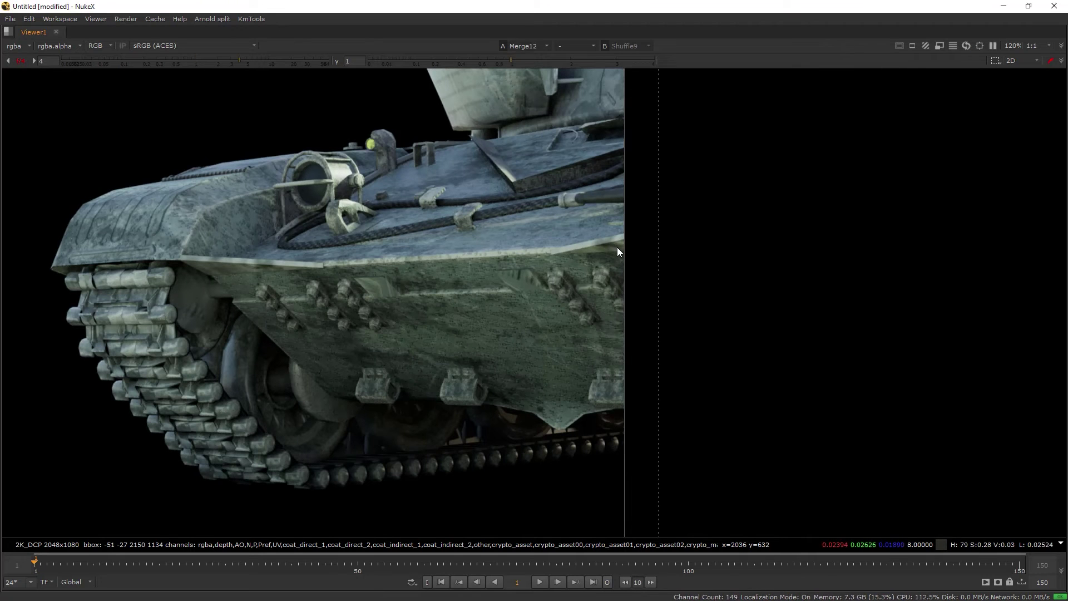
key("space")
left_click(158, 61)
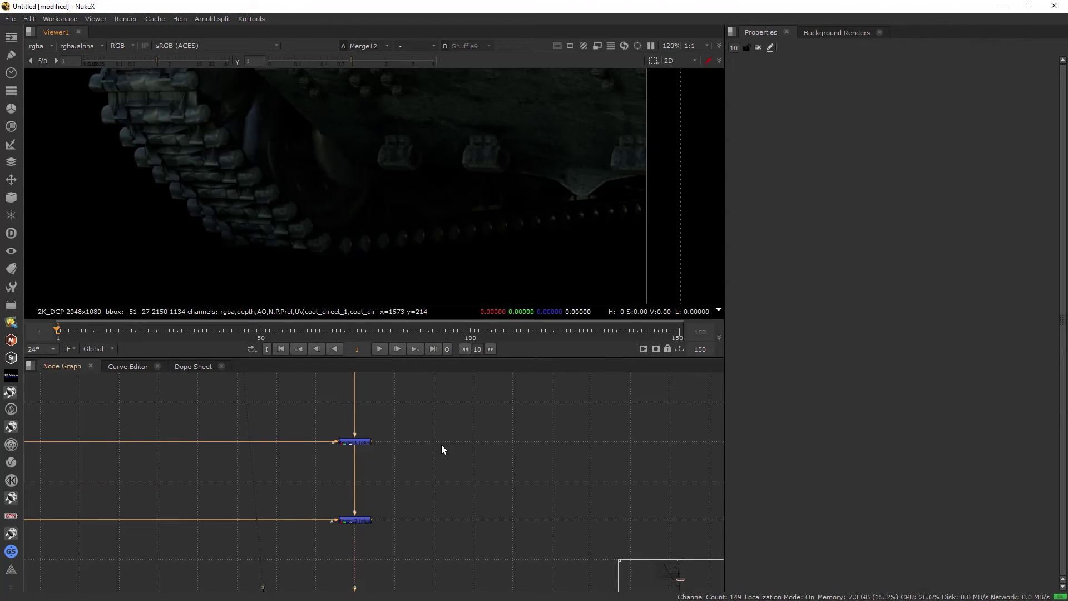
Re-enable the white Merge of the AO pass in the chain
key("space")
middle_click_drag(368, 258, 477, 469)
scroll(480, 468, "up", 3)
key("space")
left_click_drag(518, 490, 592, 522)
key("d")
Display the AO pass in the viewer from its corner Dot, Dot22
middle_click_drag(327, 488, 485, 502)
left_click_drag(243, 490, 253, 495)
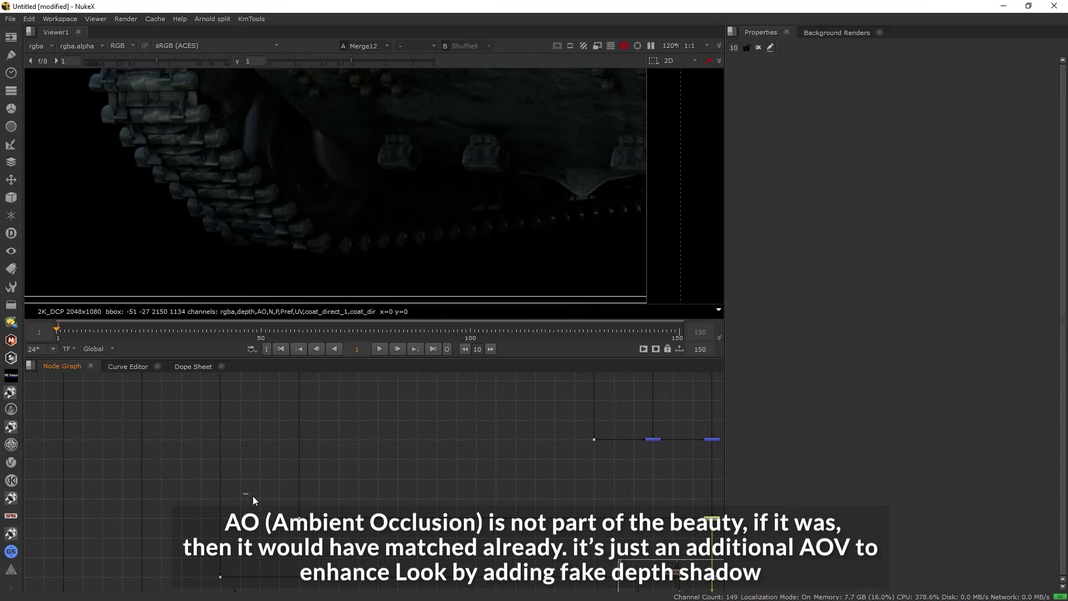
left_click_drag(252, 495, 344, 552)
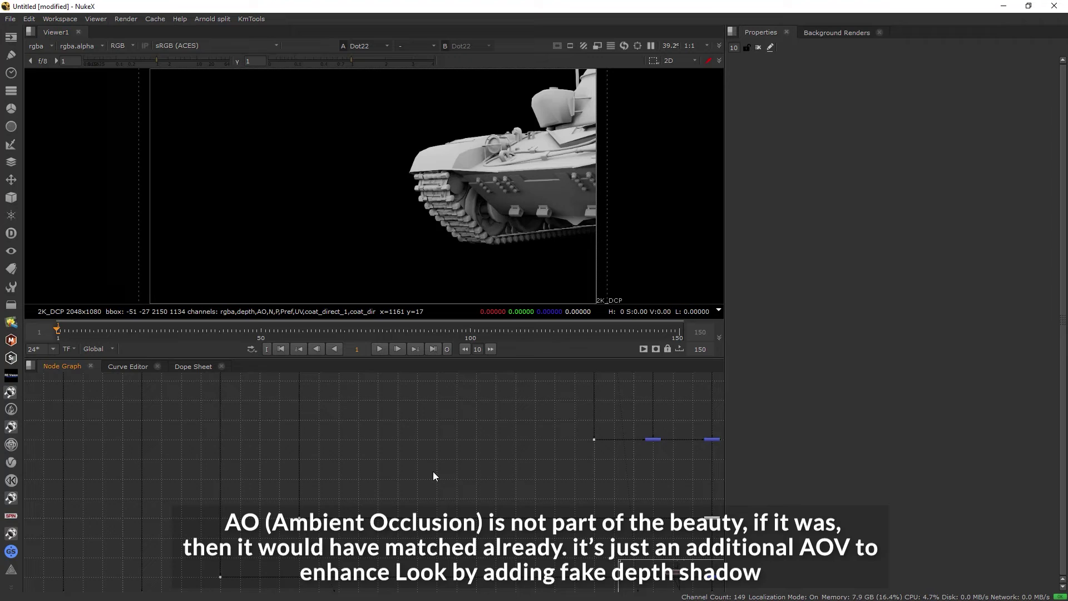
Switch the viewer back to the original render at Dot1 above the shuffles
scroll(432, 471, "down", 5)
scroll(432, 465, "up", 5)
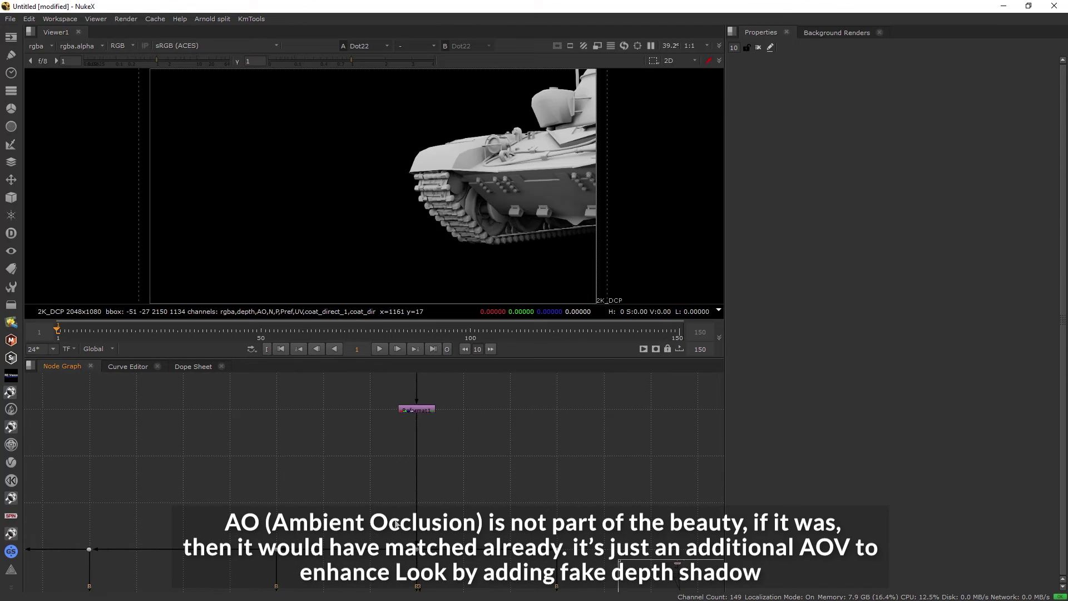
key("1")
scroll(471, 489, "down", 3)
middle_click_drag(415, 518, 478, 441)
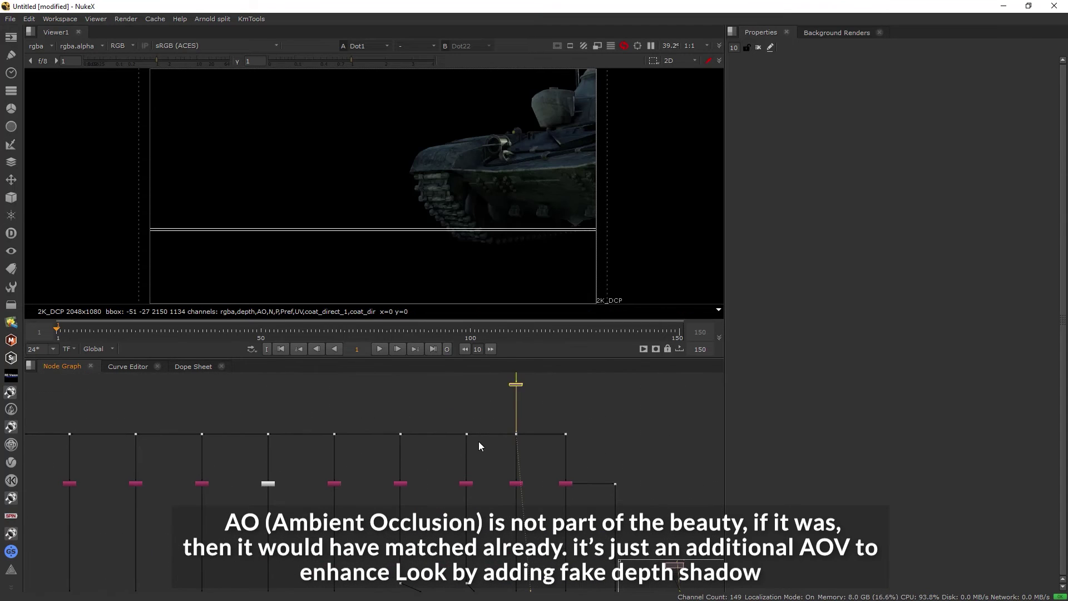
Display the AO pass from Shuffle5 in the viewer and compare it with the Merge12 result
scroll(289, 510, "up", 2)
left_click(251, 460)
key("1")
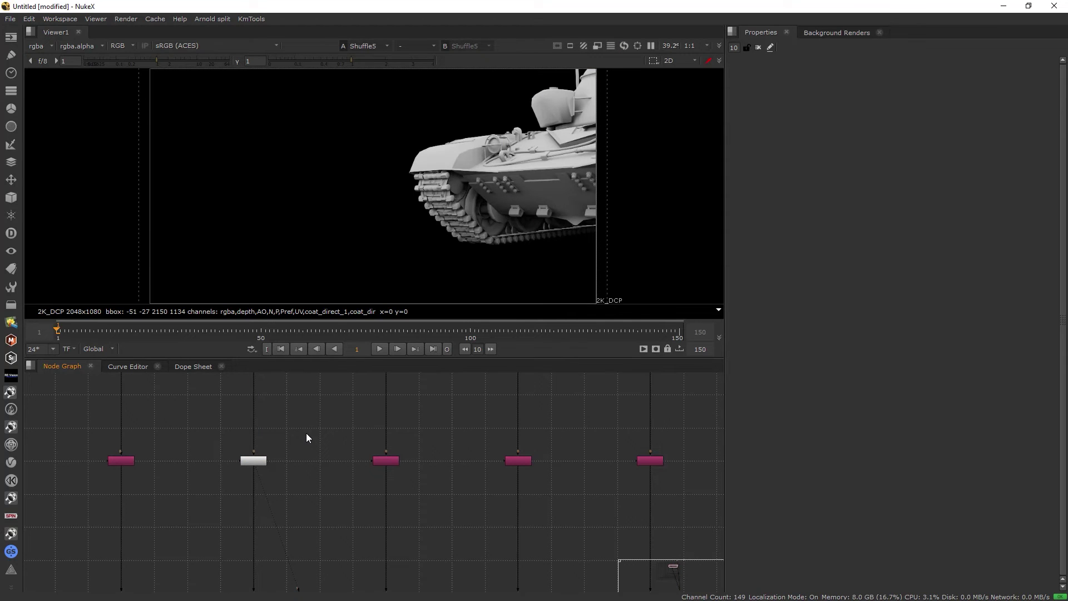
scroll(306, 433, "down", 3)
scroll(309, 422, "up", 4)
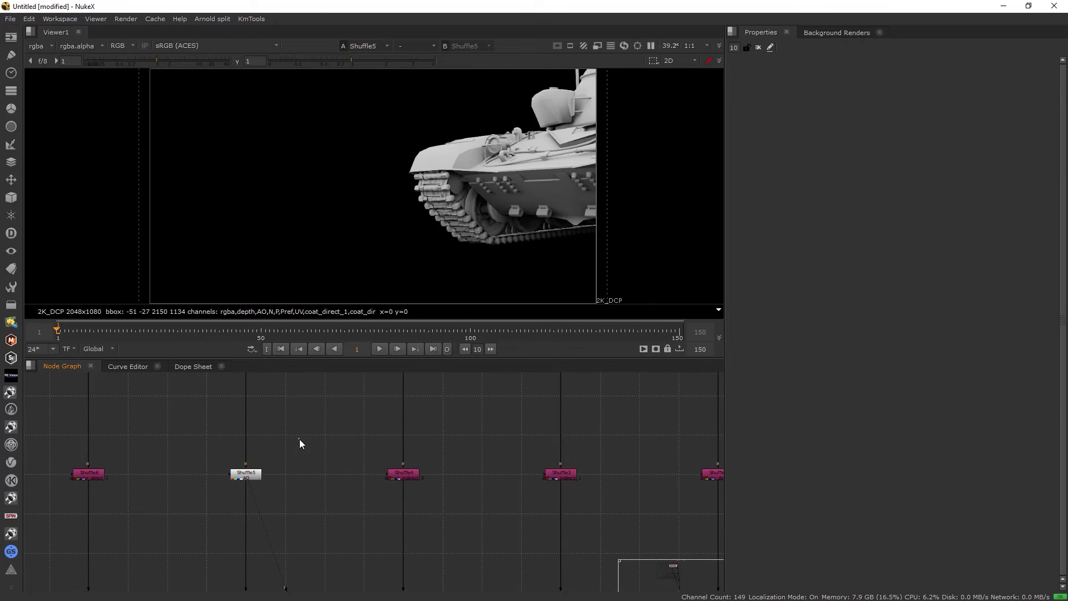
key("2")
key("3")
key("2")
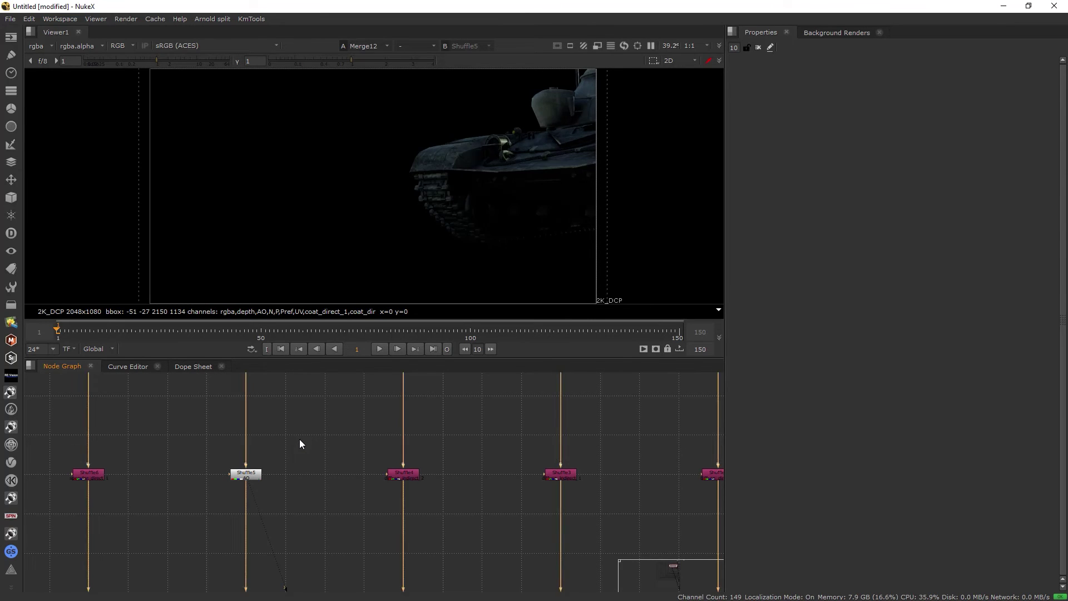
Examine the white AO Merge and its position in the shuffle and merge tree in the enlarged node graph
scroll(299, 439, "down", 3)
scroll(493, 436, "up", 2)
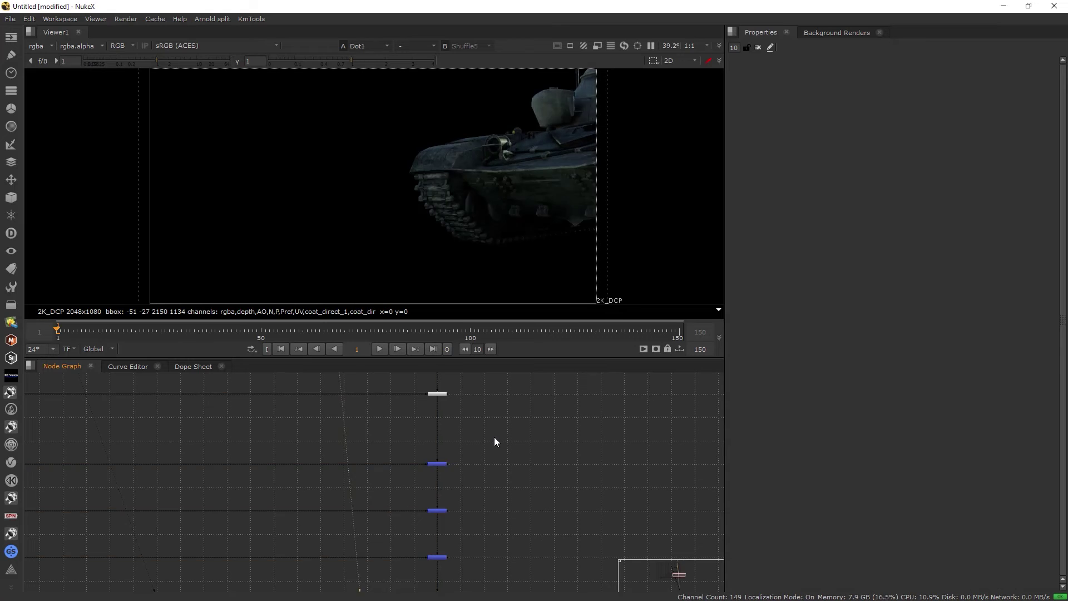
left_click_drag(494, 423, 405, 383)
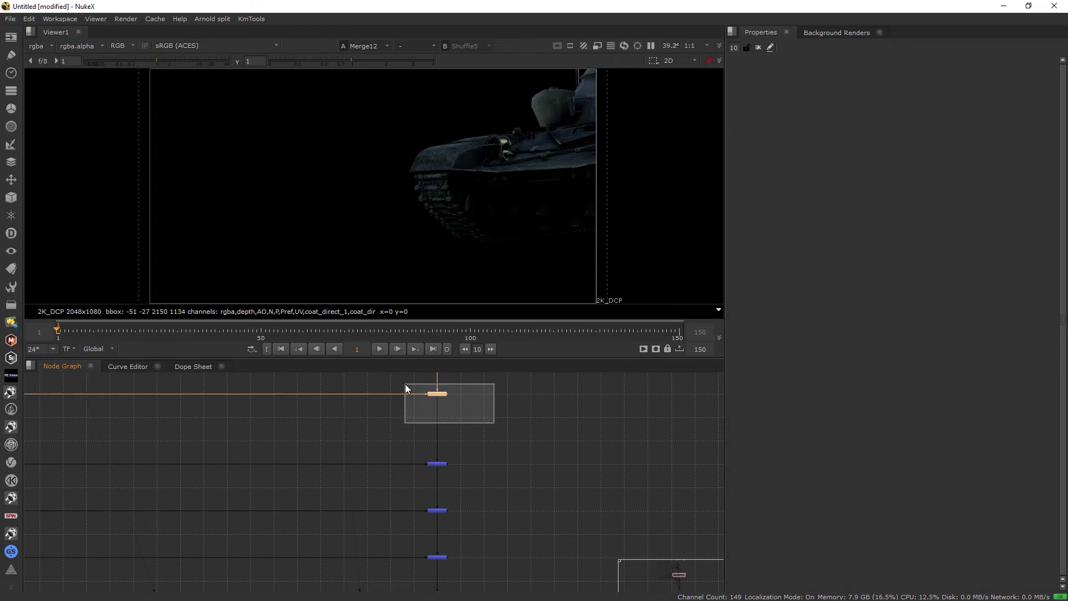
left_click(485, 405)
key("space")
scroll(488, 413, "down", 3)
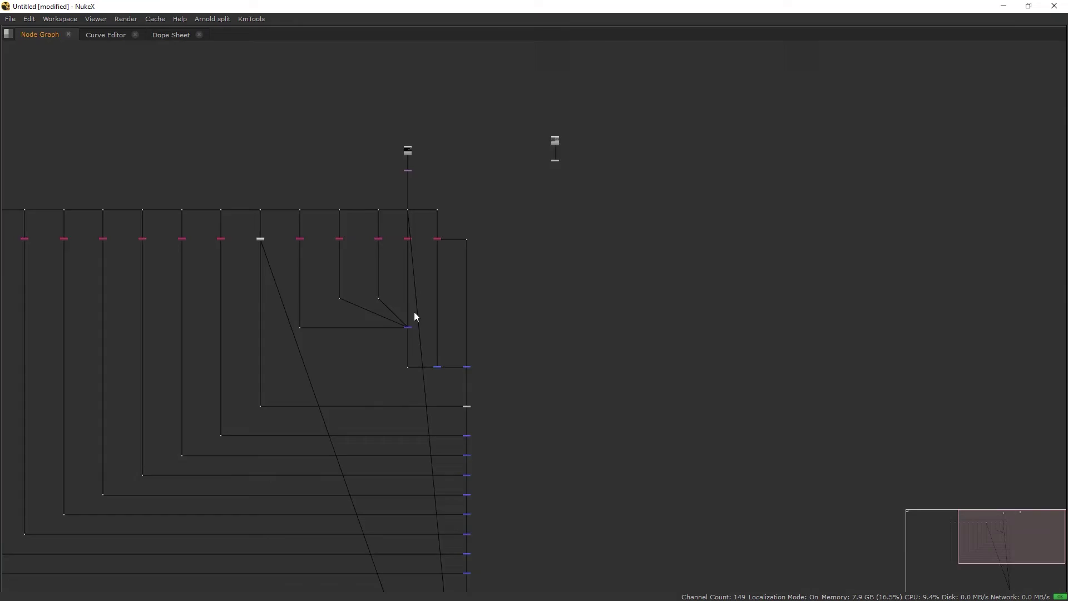
middle_click_drag(378, 298, 378, 363)
scroll(407, 350, "up", 3)
scroll(401, 318, "down", 2)
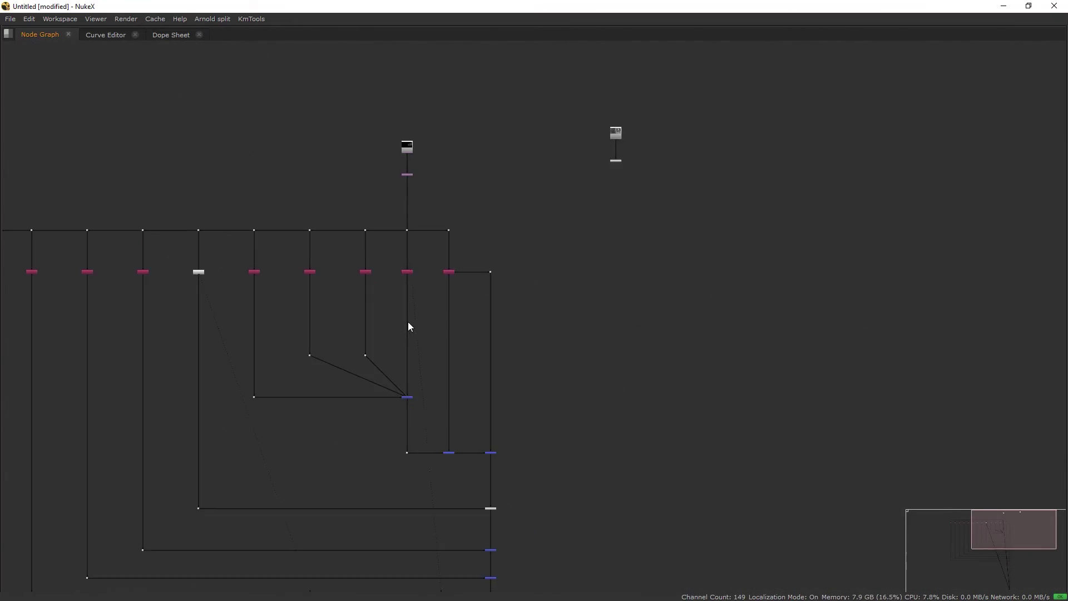
Inspect the diffuse albedo Shuffle14 and the group of diffuse direct and indirect shuffles beside it
scroll(406, 312, "up", 5)
left_click_drag(464, 379, 485, 388)
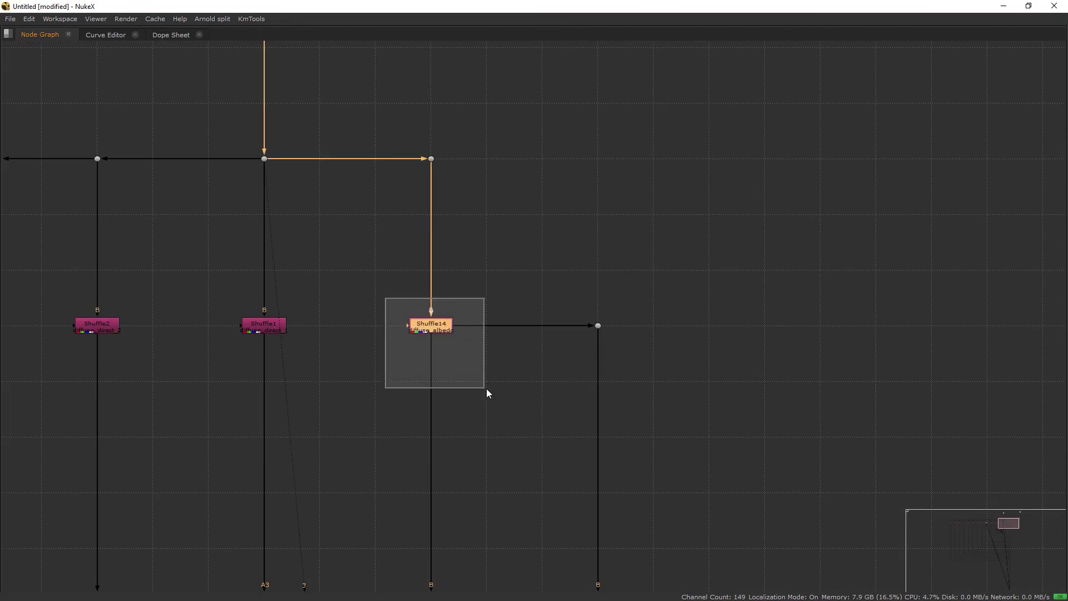
scroll(455, 388, "down", 3)
scroll(346, 336, "up", 2)
left_click_drag(43, 309, 557, 398)
scroll(479, 354, "up", 5)
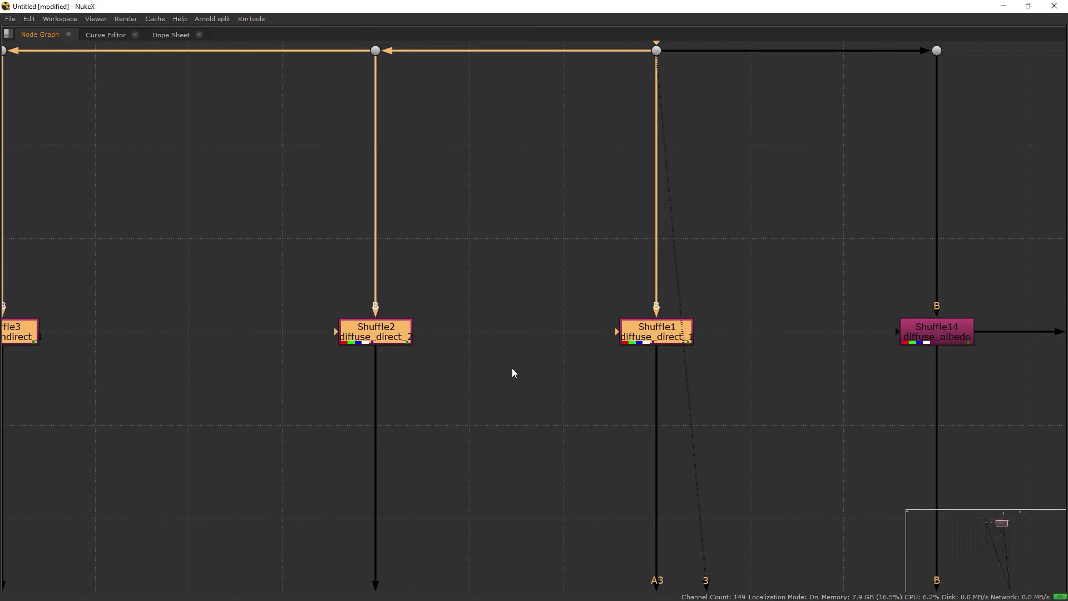
left_click_drag(476, 385, 285, 272)
middle_click_drag(128, 369, 433, 350)
left_click_drag(422, 393, 233, 276)
scroll(262, 285, "down", 4)
Create a Merge node off to the side and wire its inputs to Shuffle14, Shuffle1, Shuffle2 and Shuffle3
left_click_drag(406, 389, 402, 380)
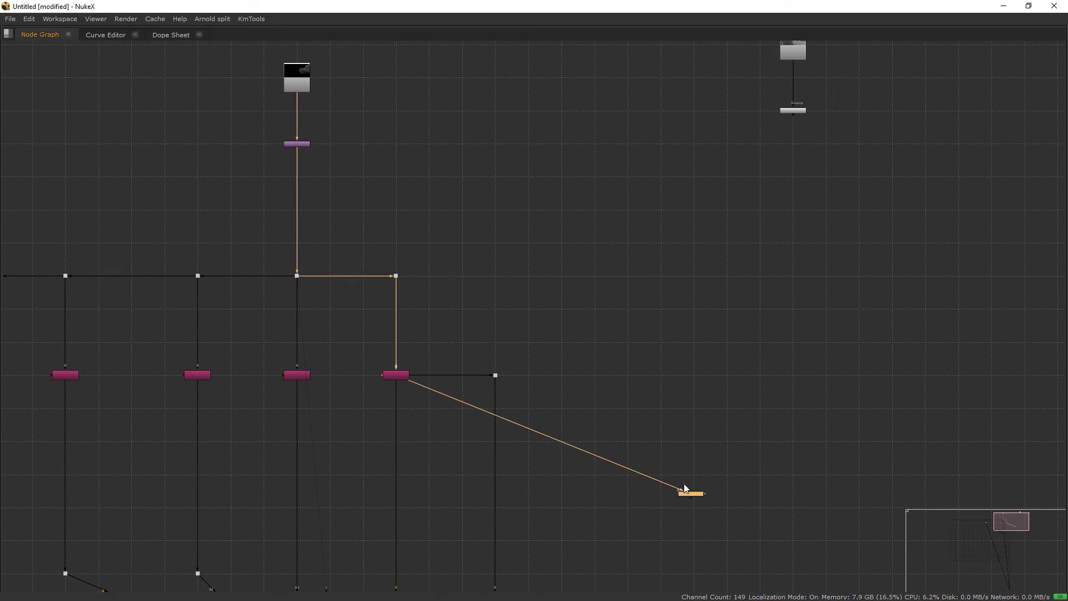
left_click_drag(685, 488, 289, 375)
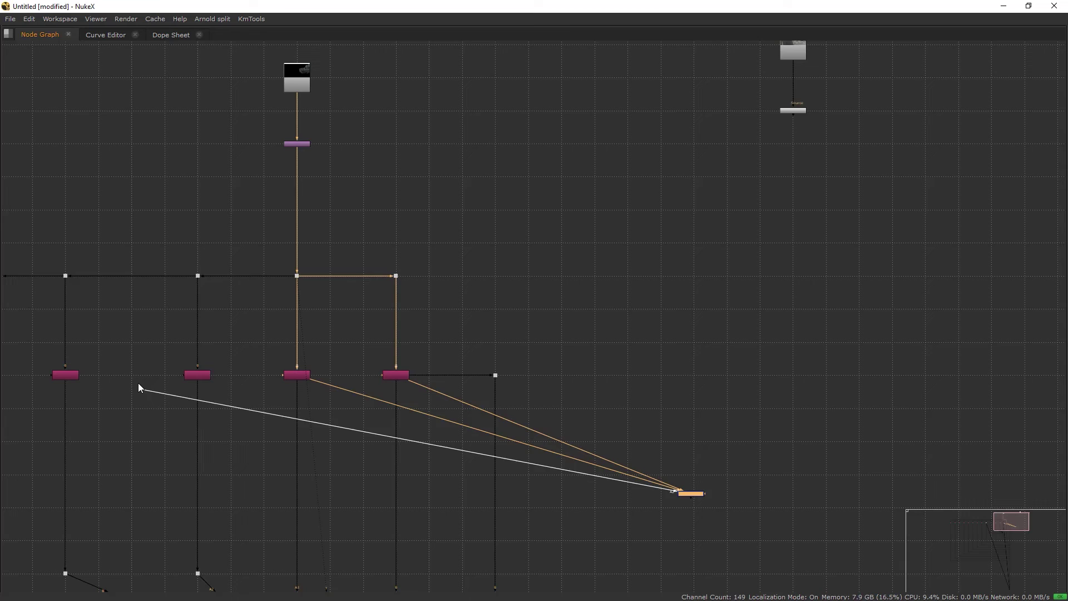
left_click_drag(139, 388, 197, 374)
scroll(414, 321, "down", 3)
left_click_drag(315, 345, 431, 482)
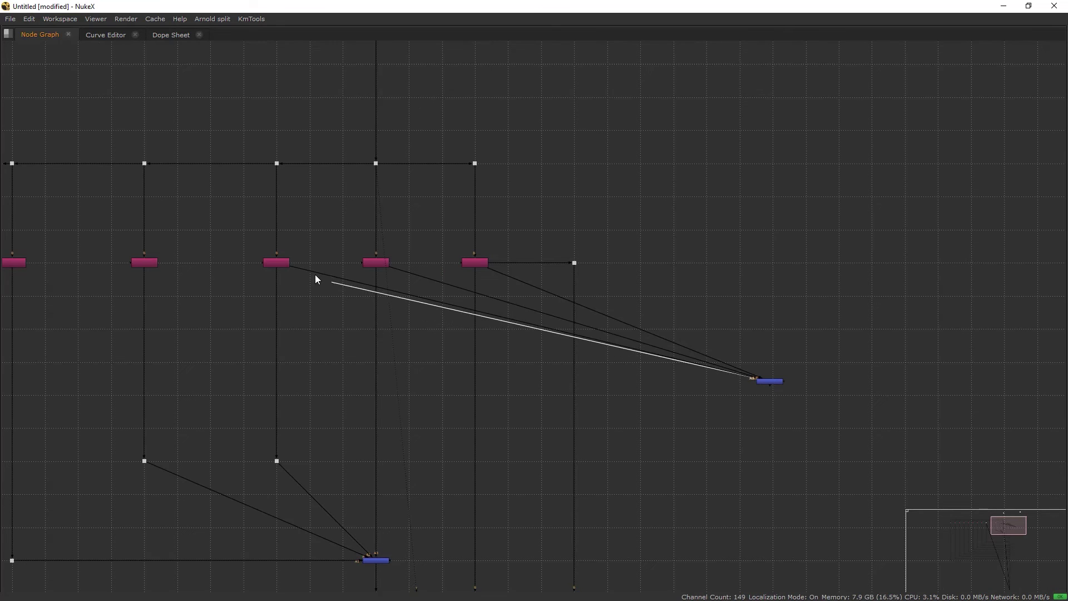
left_click_drag(314, 275, 142, 267)
Set the operation of the new Merge13 node to plus
middle_click_drag(615, 354, 419, 419)
scroll(420, 419, "up", 1)
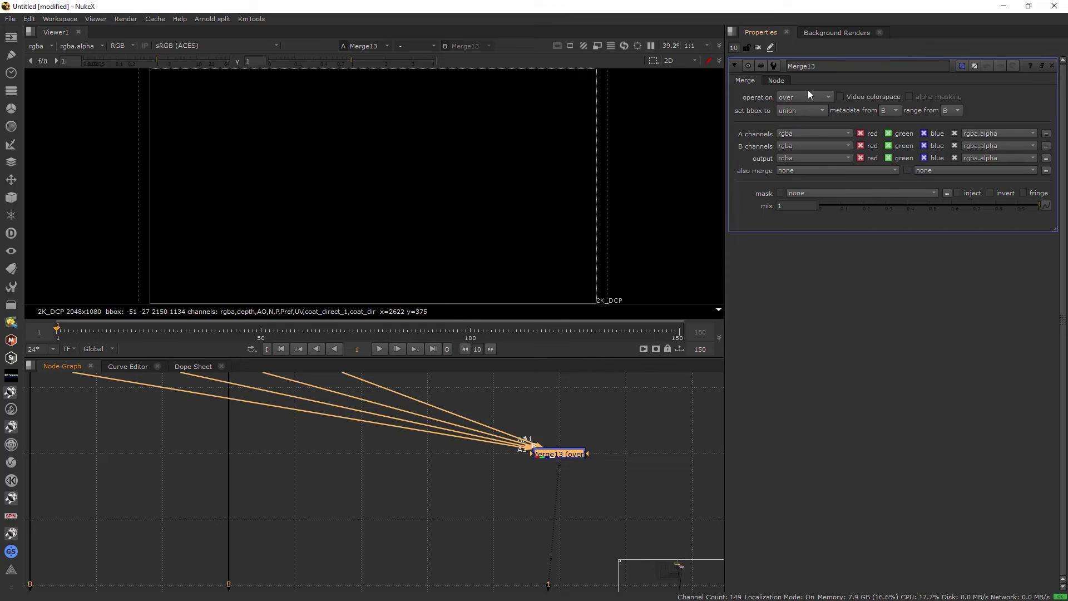
left_click(808, 96)
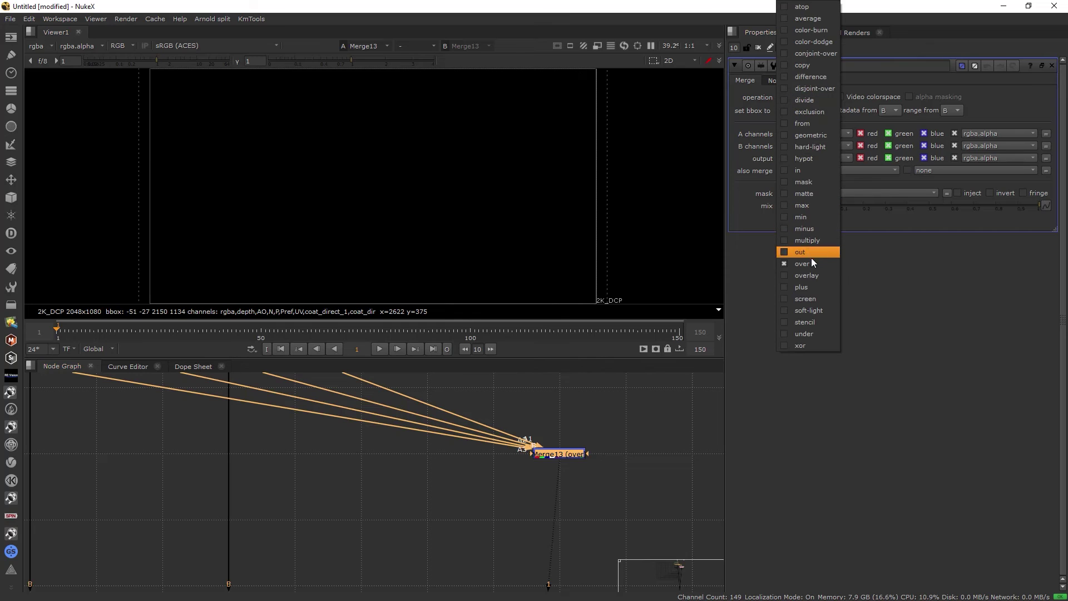
left_click(813, 287)
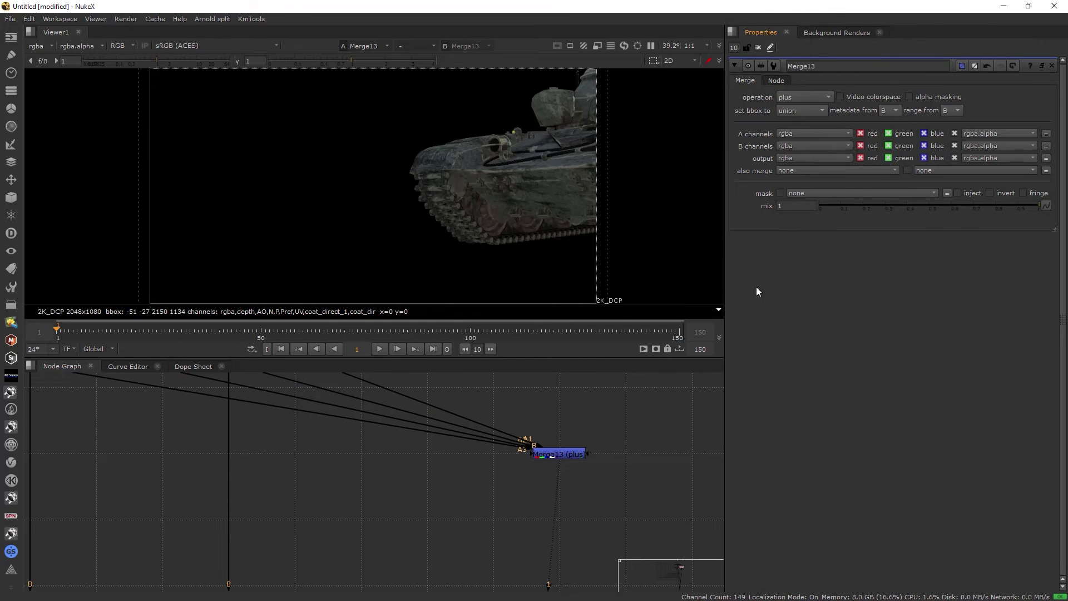
Move Merge13's input from the albedo Shuffle14 over to Shuffle4 so only the four diffuse direct and indirect passes are merged
key("space")
scroll(611, 454, "down", 5)
middle_click_drag(611, 454, 633, 519)
scroll(425, 513, "up", 3)
key("space")
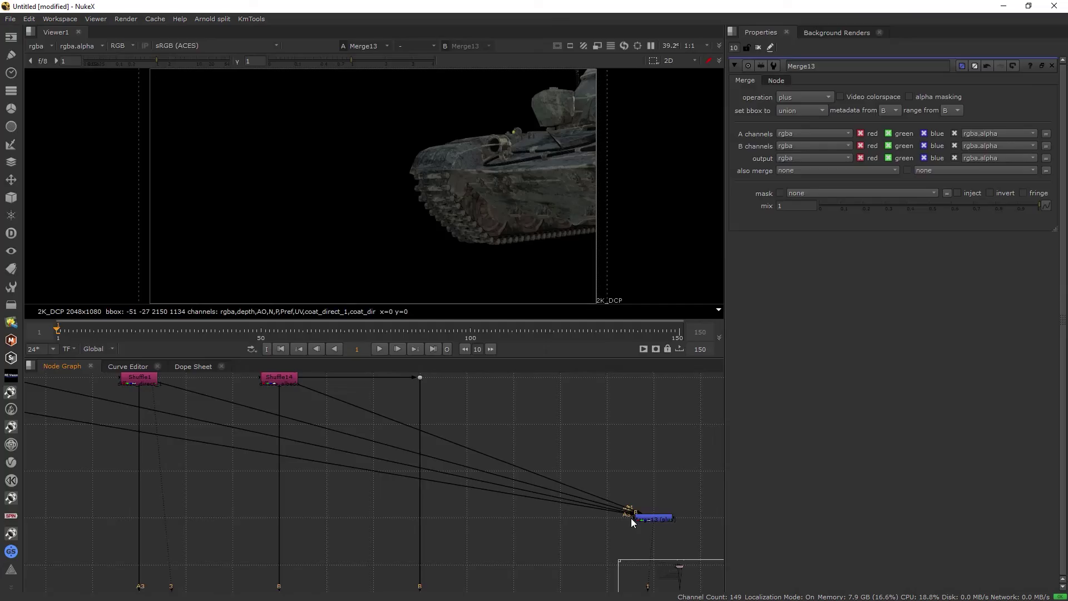
key("space")
scroll(474, 448, "down", 3)
middle_click_drag(474, 444, 513, 434)
scroll(388, 409, "up", 3)
left_click_drag(398, 405, 422, 435)
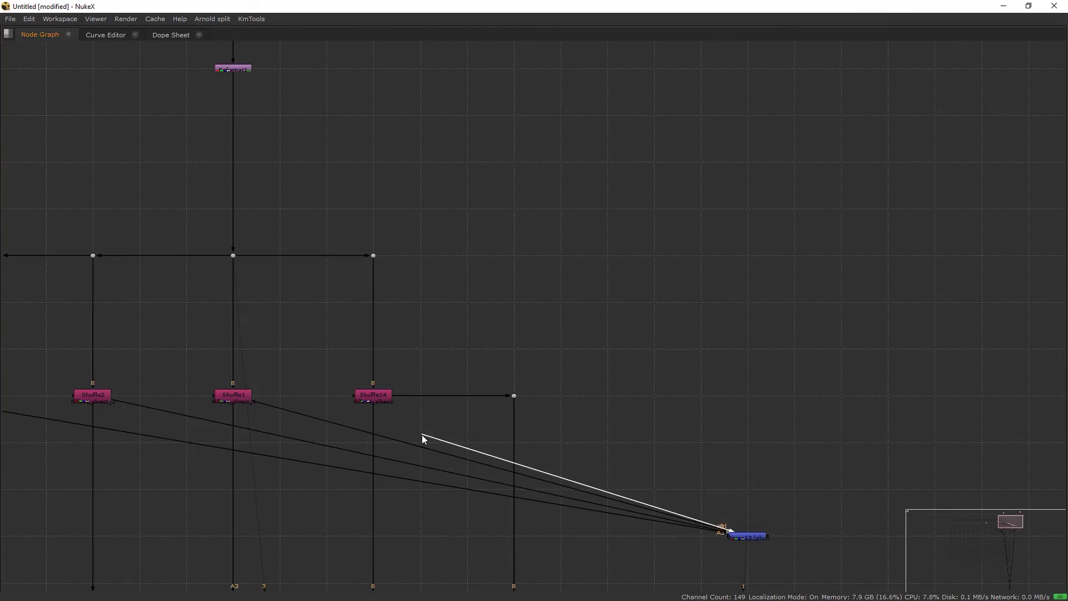
middle_click_drag(422, 434, 817, 324)
left_click_drag(819, 328, 105, 295)
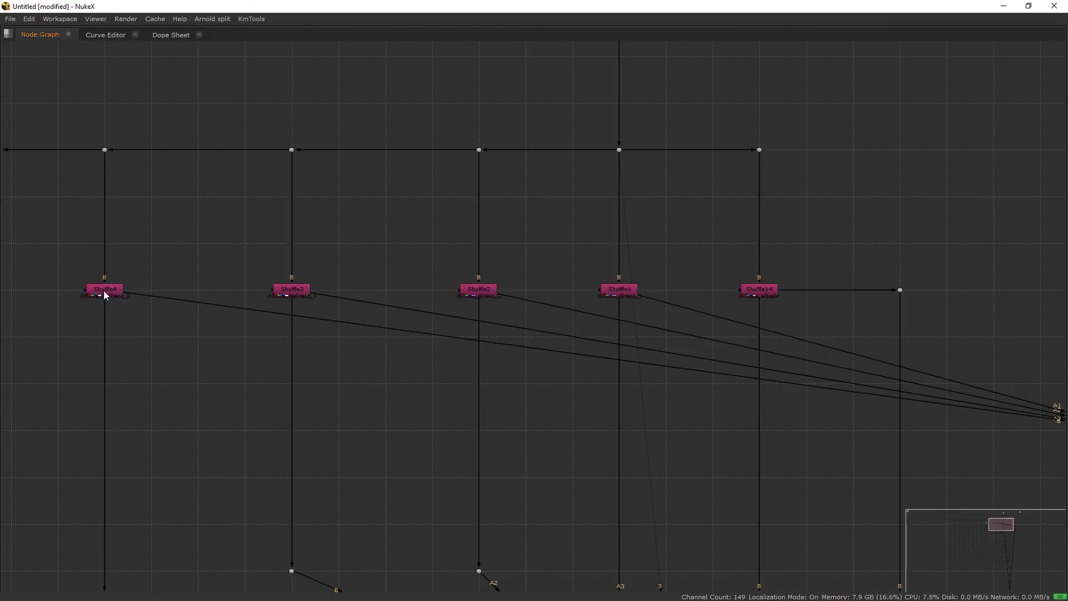
scroll(388, 384, "down", 3)
Return to the viewer layout, deselect Merge13 and close its properties
key("space")
left_click(499, 470)
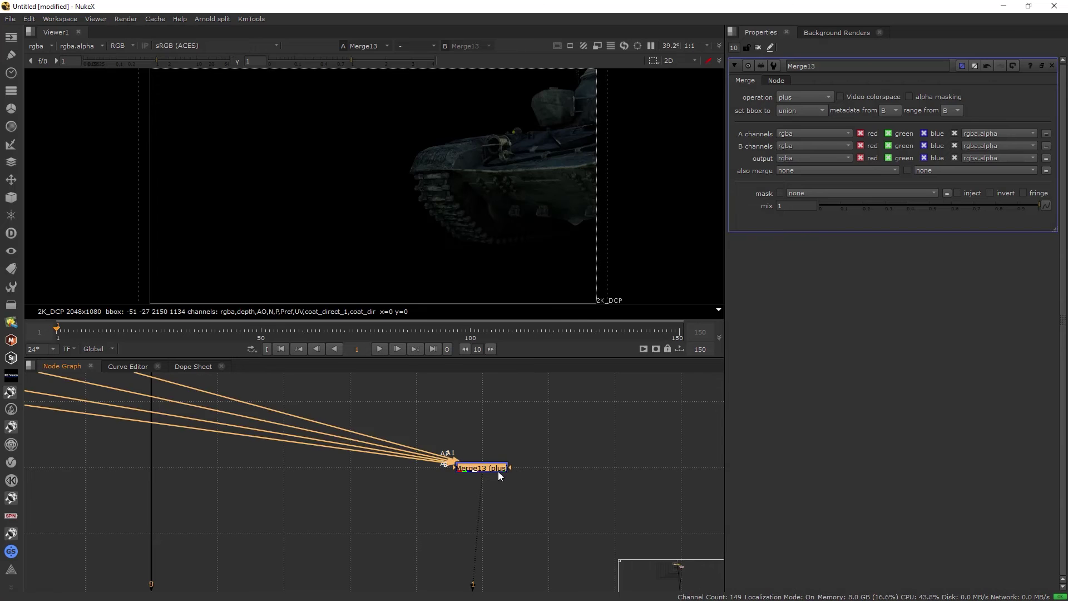
left_click(519, 472)
left_click(758, 48)
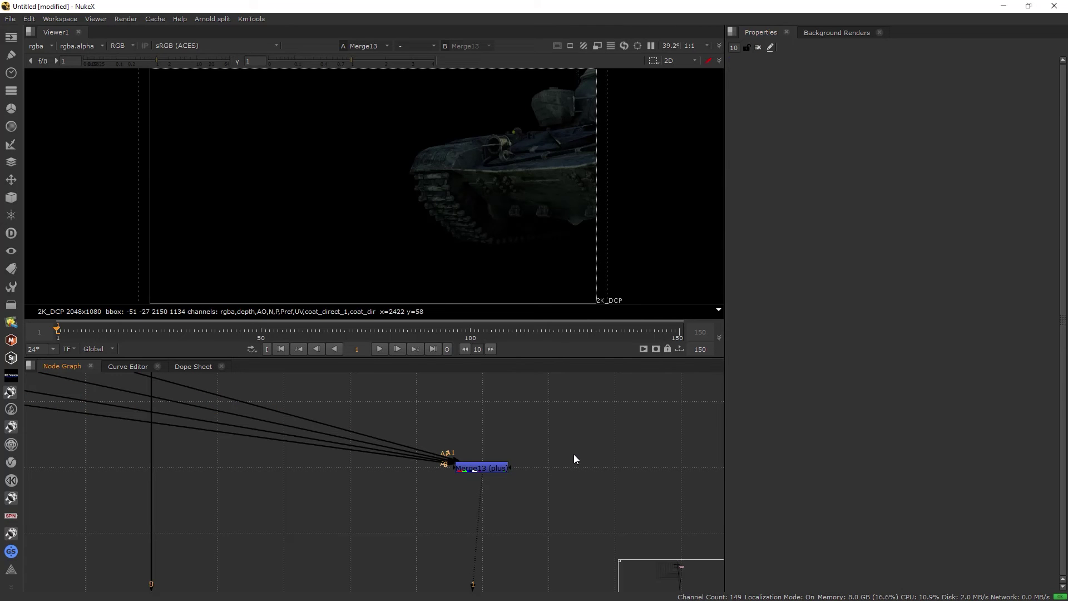
Add a Shuffle node above Merge13 and connect its input to the Dot above Shuffle14
scroll(560, 456, "down", 3)
scroll(560, 456, "up", 3)
key("space")
key("Tab")
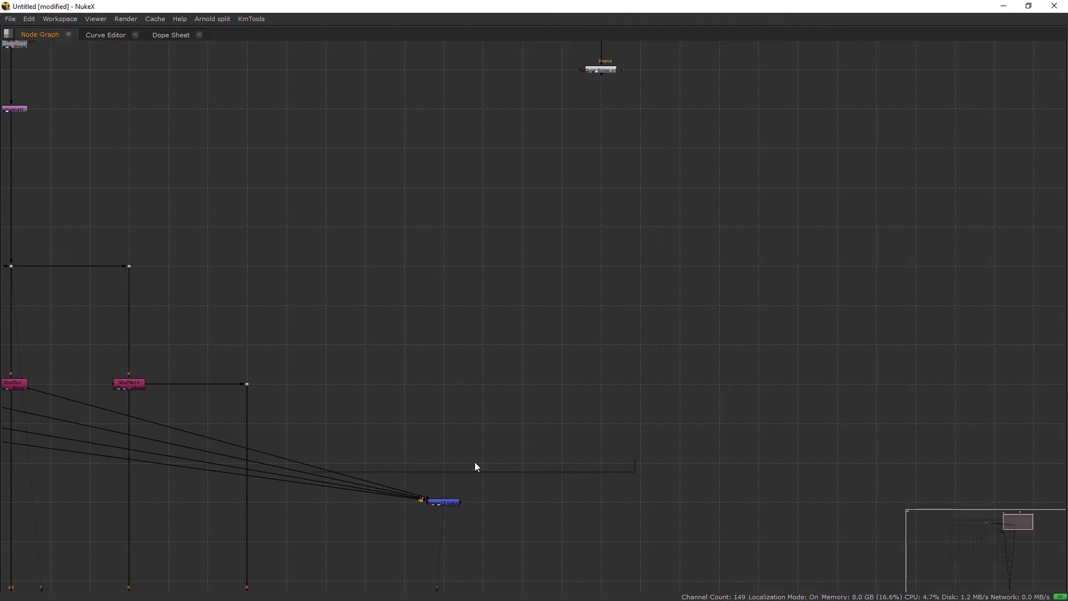
type("shuf")
key("Return")
left_click_drag(471, 453, 129, 267)
scroll(414, 483, "up", 2)
scroll(414, 483, "up", 1)
left_click_drag(509, 454, 525, 458)
Display the new Shuffle15 in the viewer and set its input layer to diffuse
key("space")
key("1")
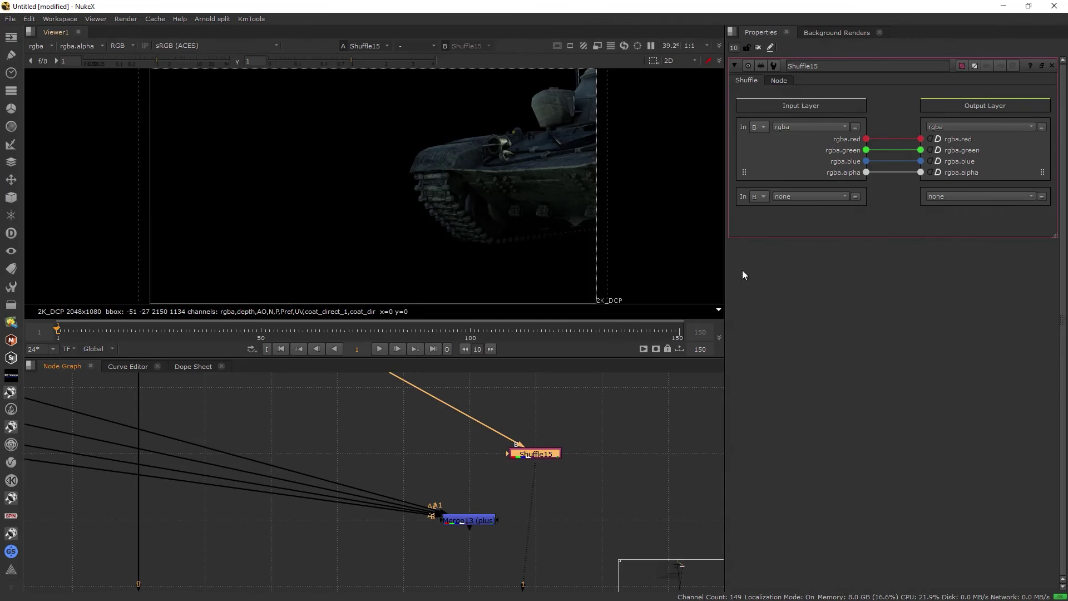
left_click(809, 129)
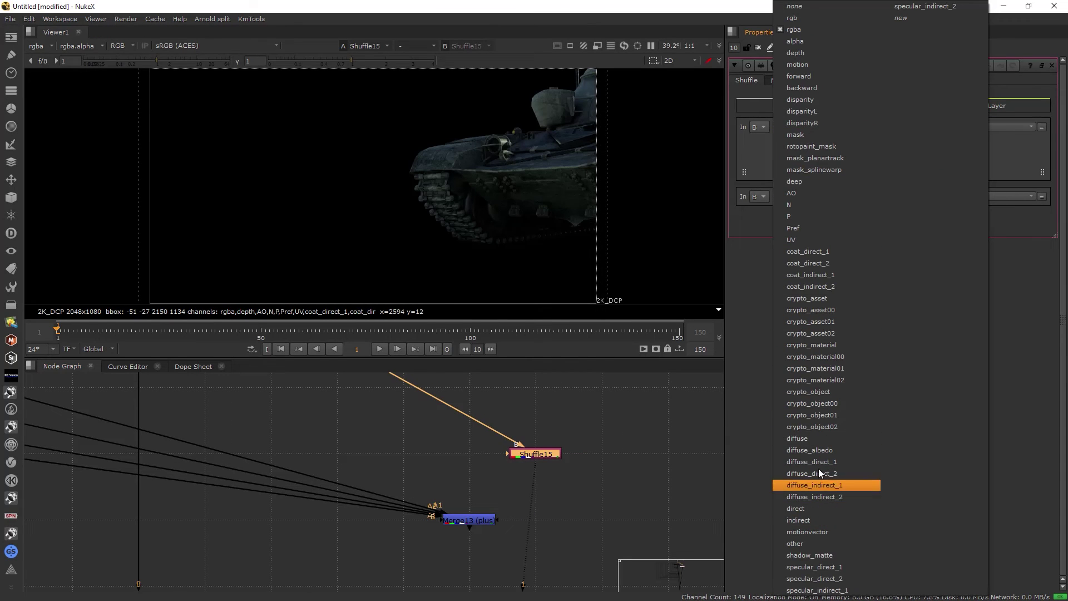
left_click(805, 440)
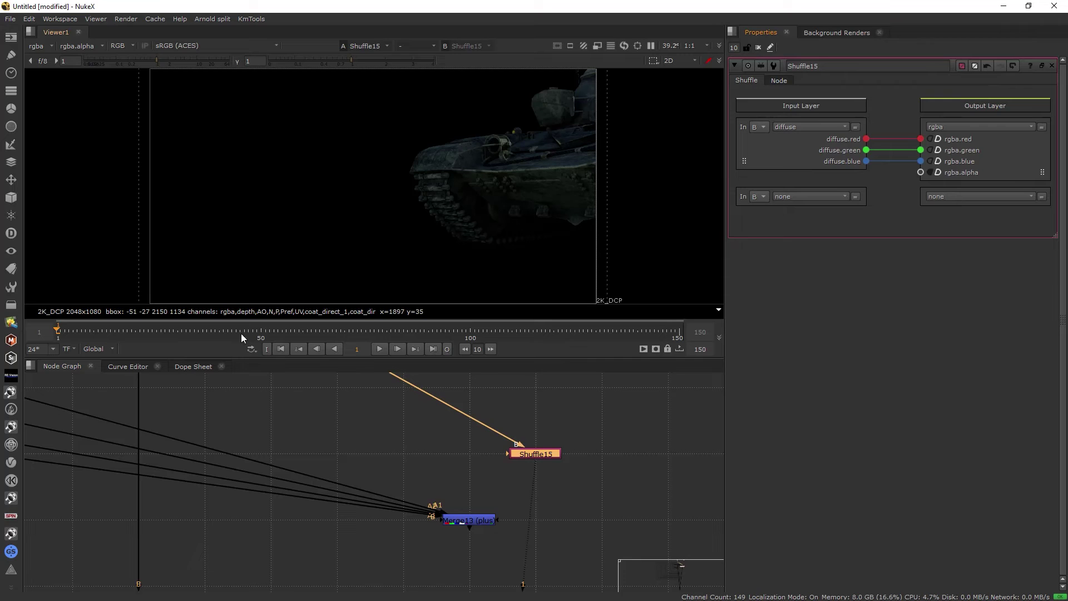
Compare Merge13 with the diffuse pass of Shuffle15 in the viewer at a gain of 10
left_click(485, 520)
key("2")
left_click(608, 495)
key("1")
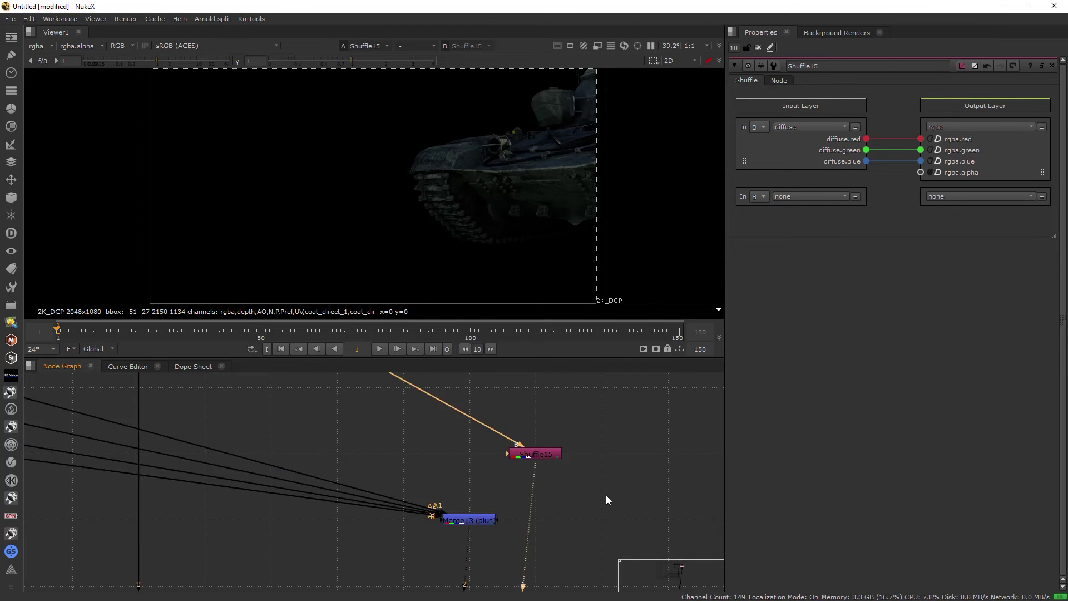
left_click(196, 60)
middle_click_drag(468, 181, 456, 193)
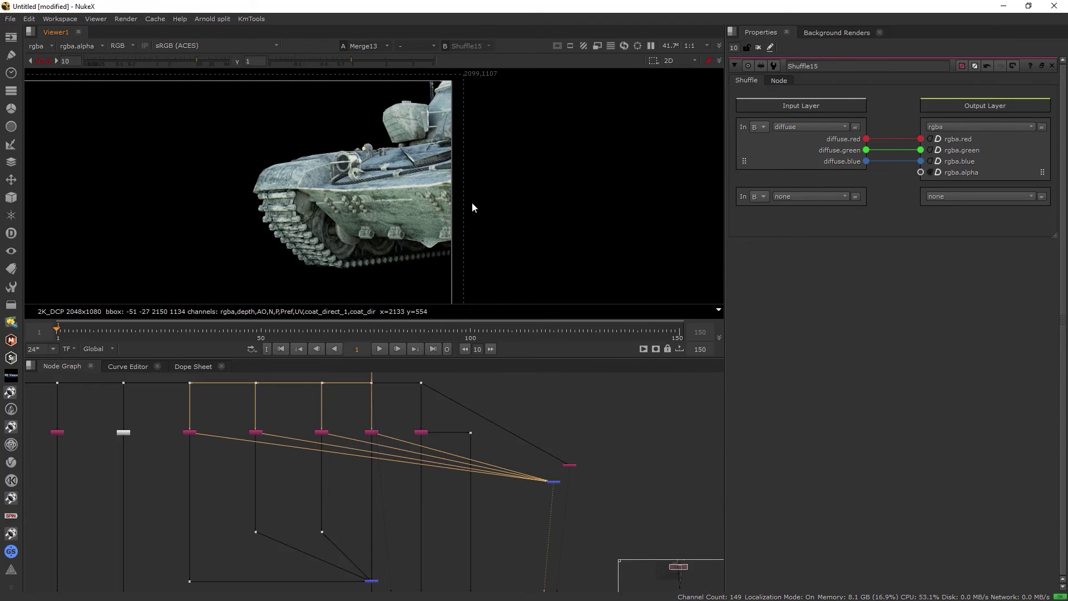
key("1")
key("2")
key("1")
Examine the four diffuse shuffles, Shuffle1 to Shuffle4, and their connections to Merge13
scroll(302, 442, "up", 4)
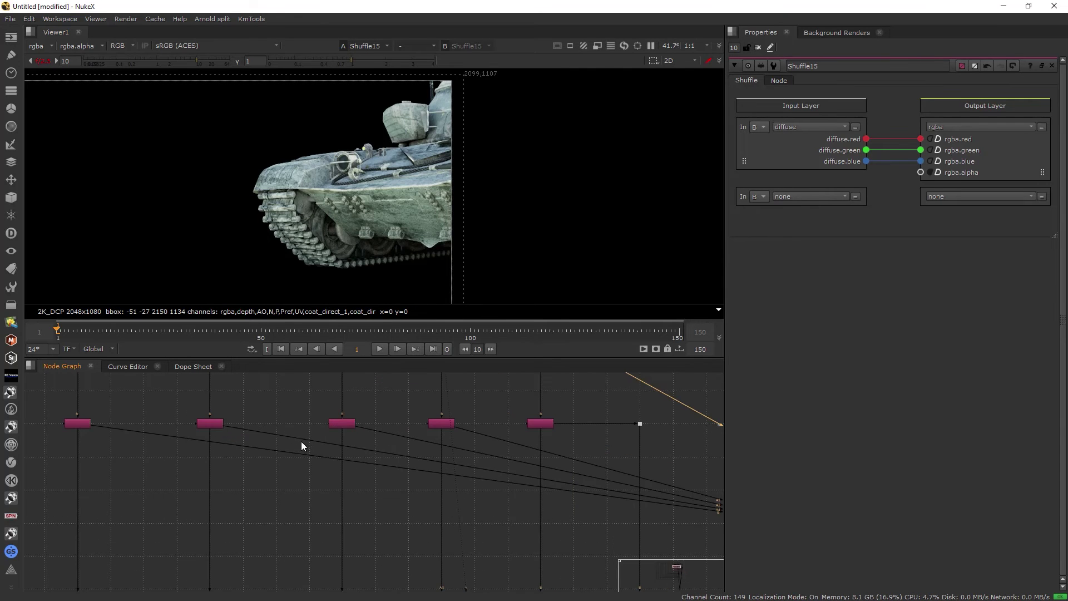
middle_click_drag(268, 441, 402, 471)
scroll(399, 471, "down", 3)
left_click_drag(228, 448, 492, 483)
key("f")
left_click(383, 453)
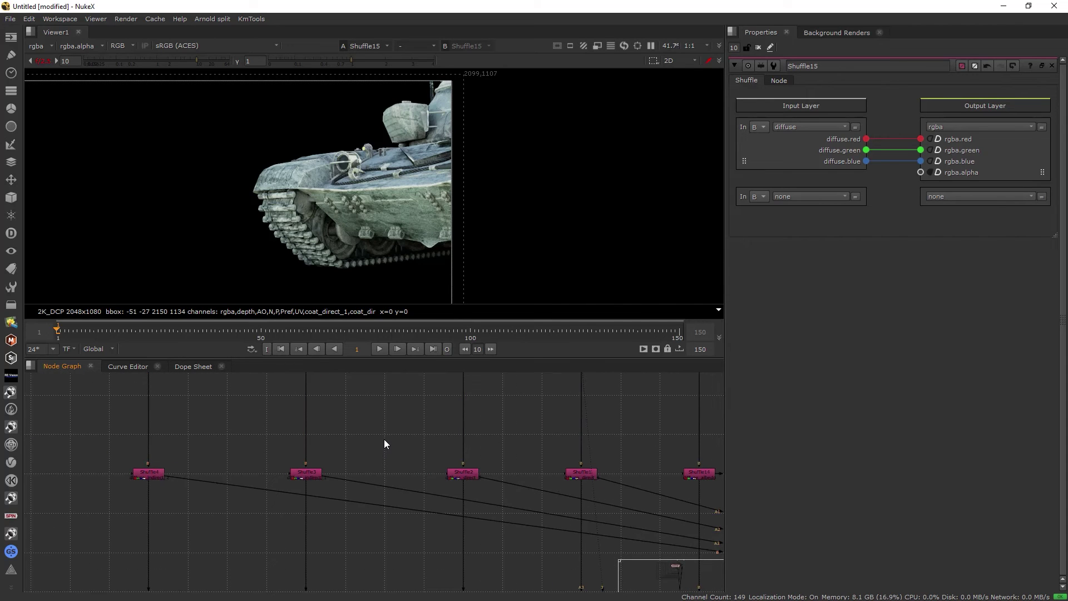
scroll(384, 425, "down", 2)
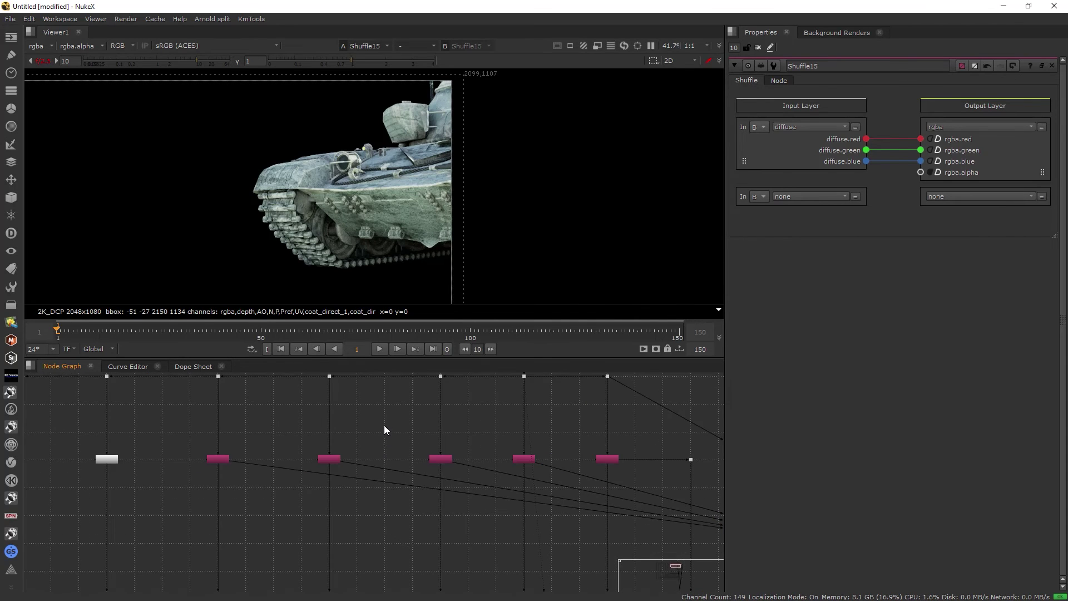
scroll(384, 425, "up", 4)
middle_click_drag(325, 494, 333, 474)
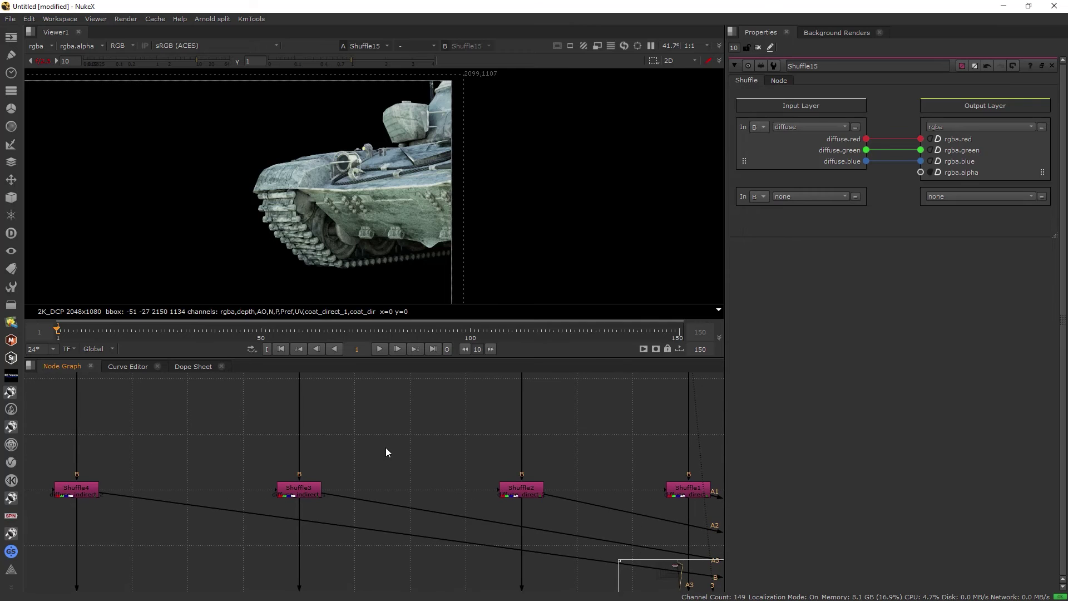
Display the diffuse_direct_1 pass from Shuffle1 in the viewer and open its properties
key("1")
scroll(422, 447, "down", 3)
scroll(397, 488, "up", 2)
left_click_drag(457, 503, 459, 504)
key("1")
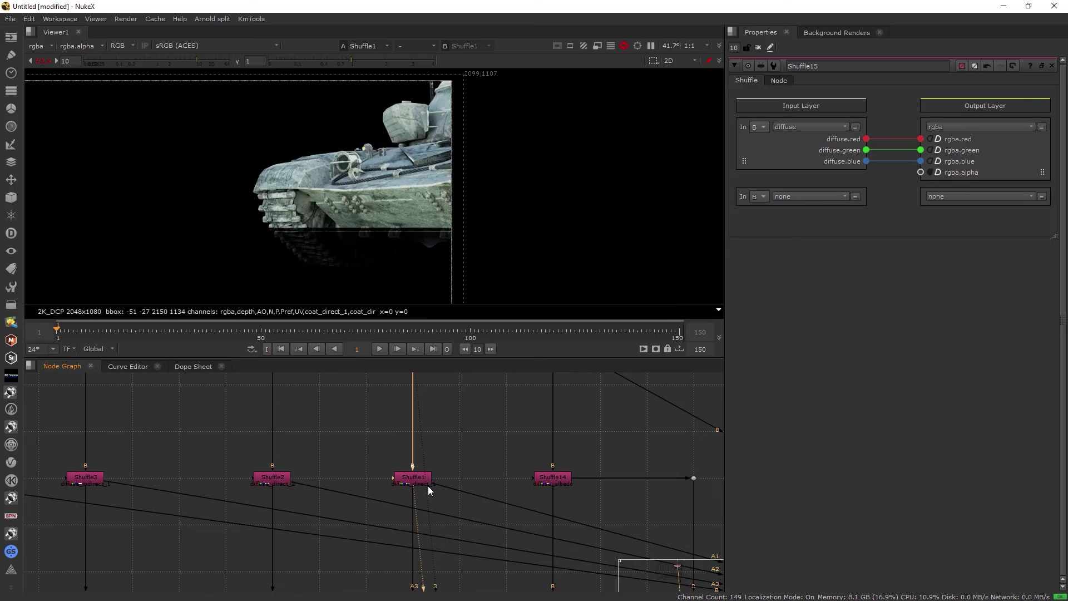
double_click(420, 480)
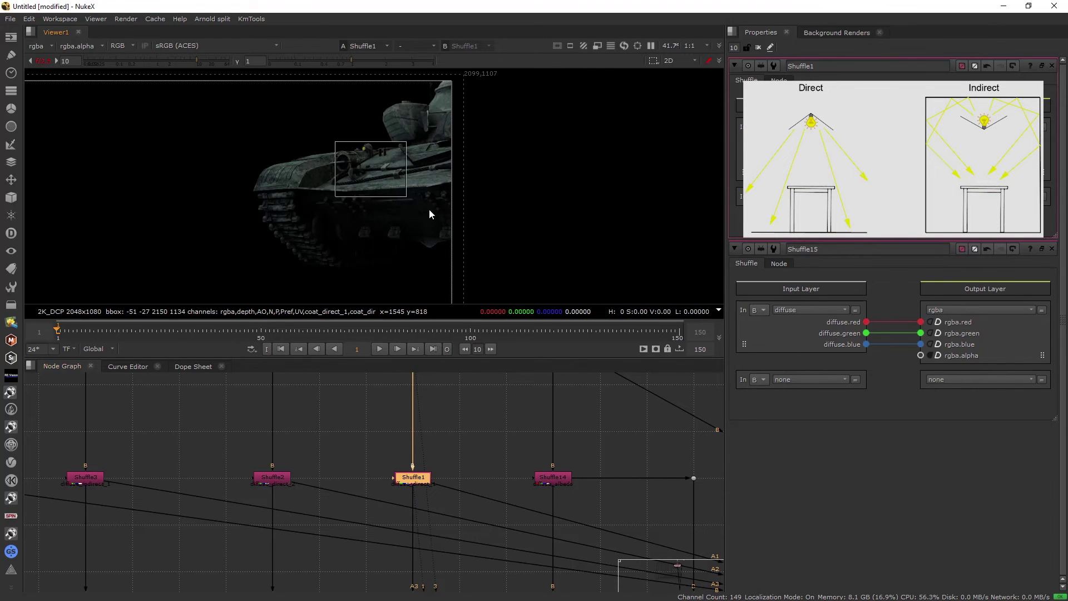
Display the diffuse indirect pass from Shuffle3 in the viewer and raise the viewer gain to 64
left_click_drag(226, 420, 332, 516)
middle_click_drag(131, 513, 362, 507)
scroll(364, 509, "up", 1)
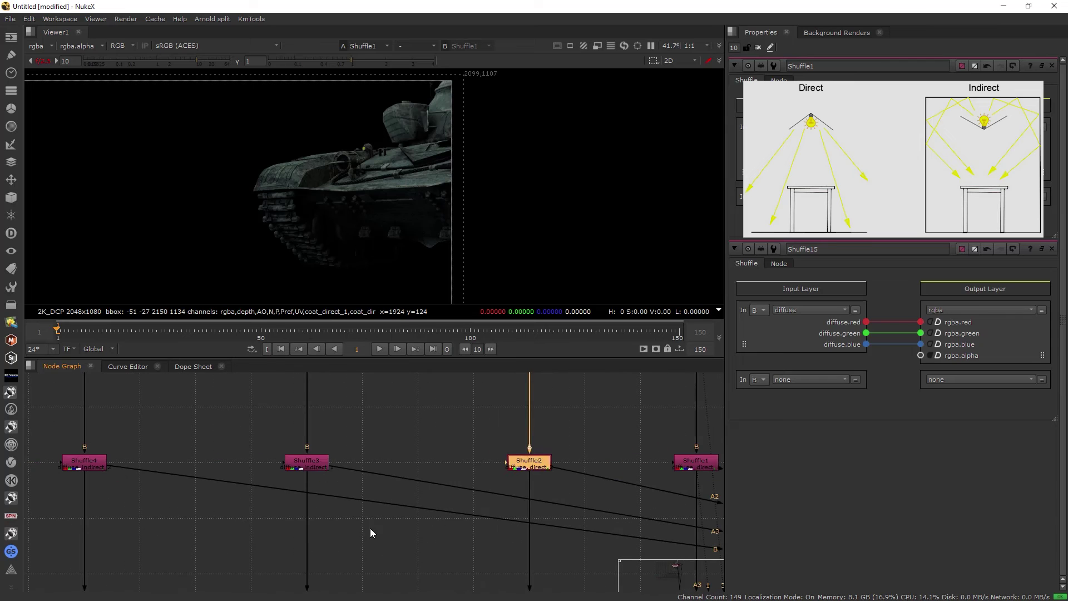
left_click_drag(376, 536, 255, 427)
key("1")
left_click(253, 432)
left_click(221, 60)
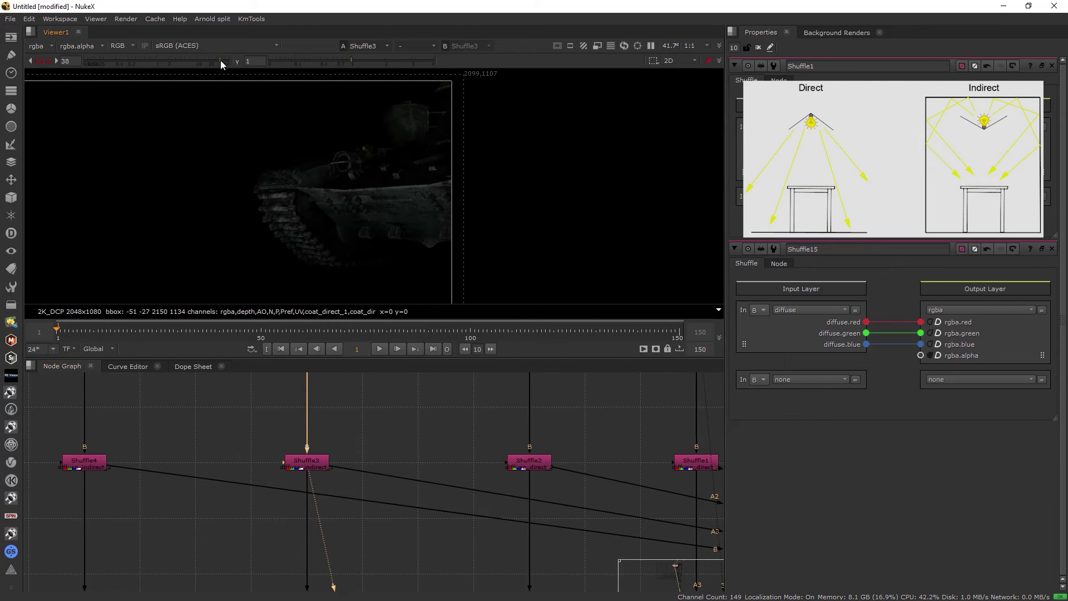
left_click(231, 60)
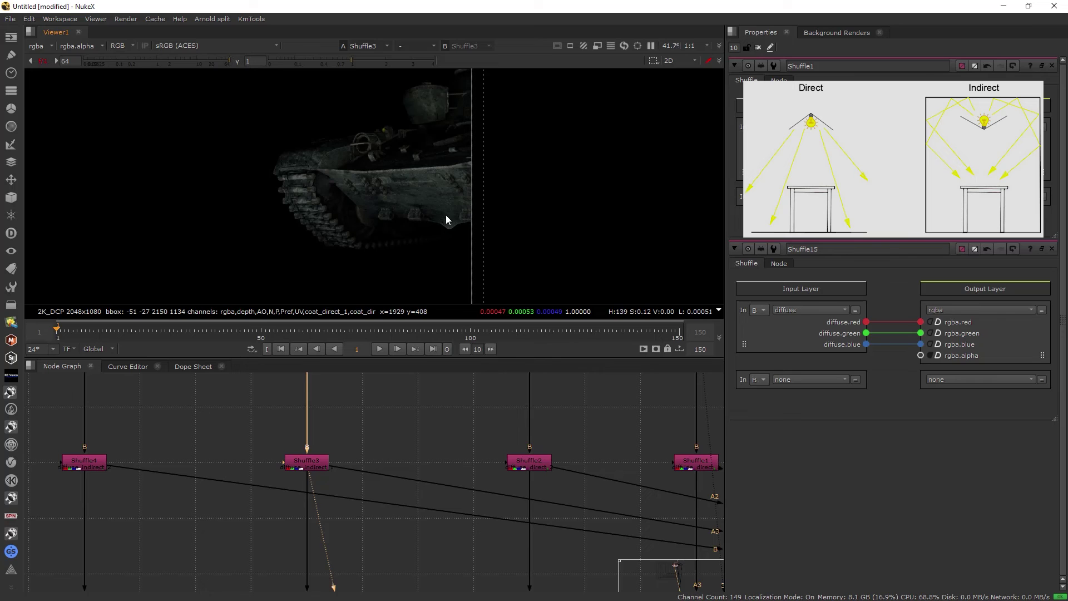
Insert a RotoPaint node below Shuffle3 and paint a white diagonal stroke in the empty area beside the tank
key("p")
key("f")
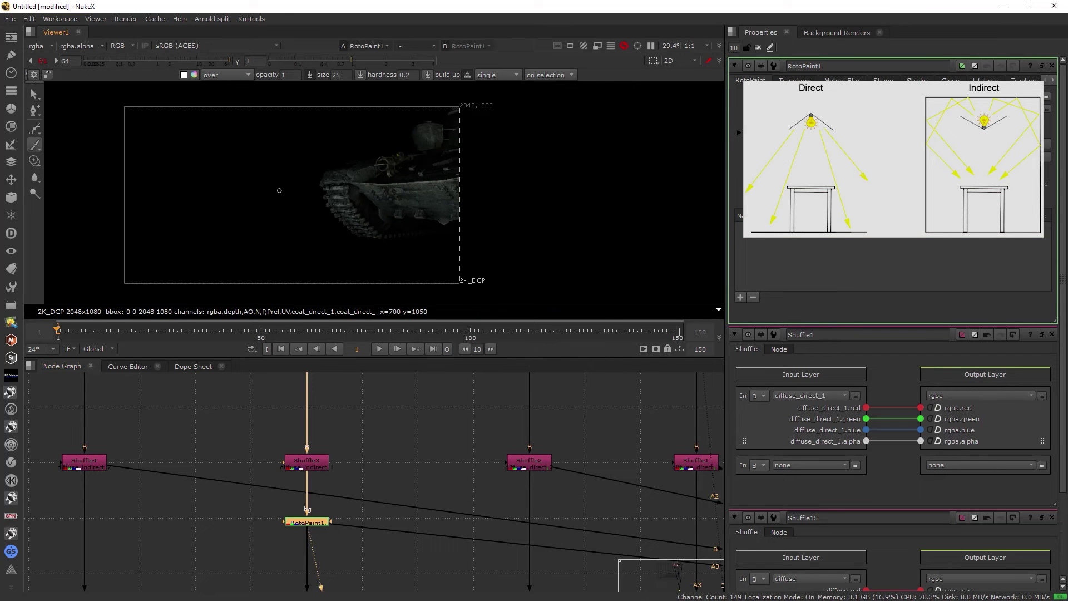
left_click_drag(238, 108, 280, 191)
left_click_drag(228, 118, 288, 234)
key("ctrl+z")
key("ctrl+z")
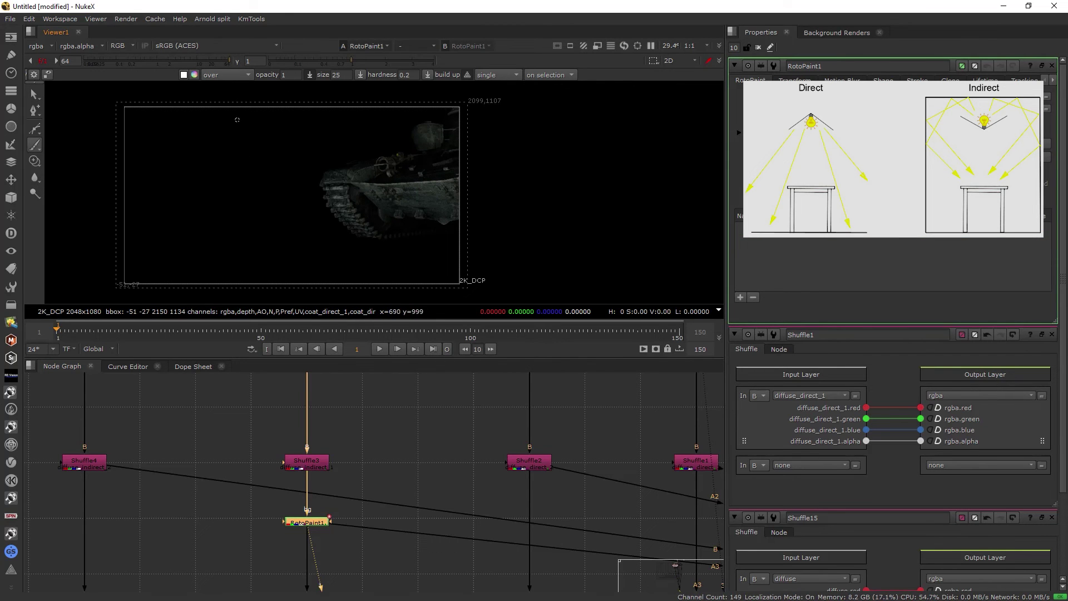
left_click_drag(232, 107, 276, 196)
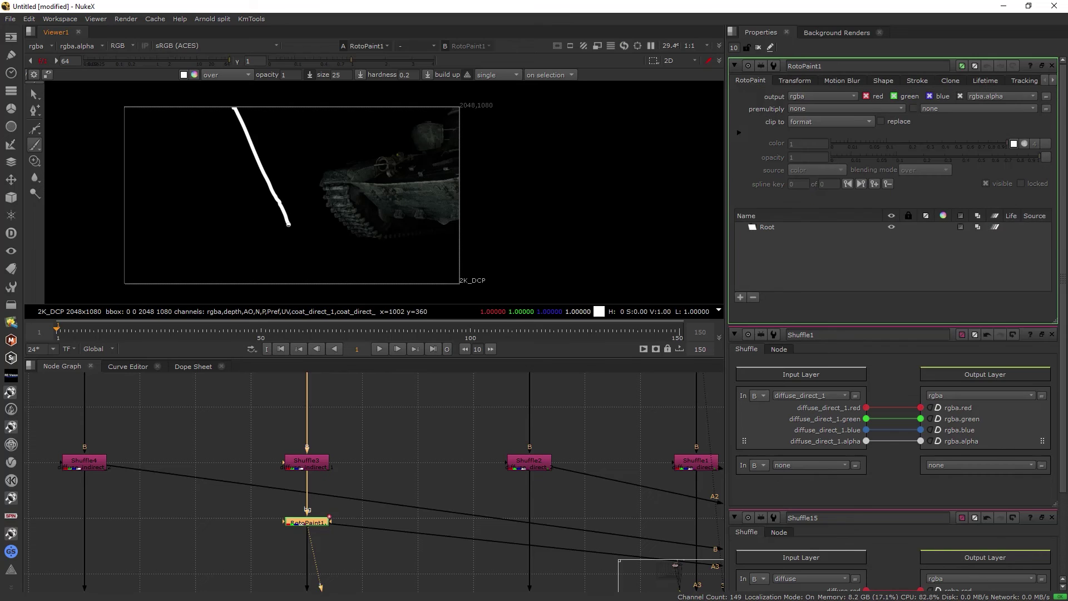
Paint white arrow strokes showing light bouncing off the ground toward the tank and disable the RotoPaint1 node
left_click_drag(294, 233, 350, 197)
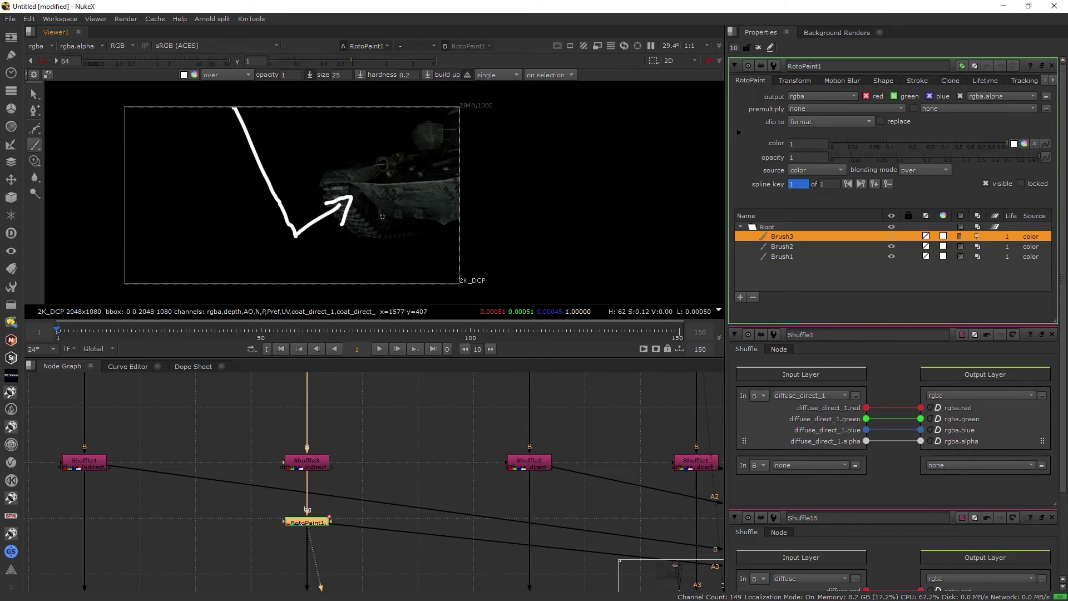
scroll(380, 201, "up", 1)
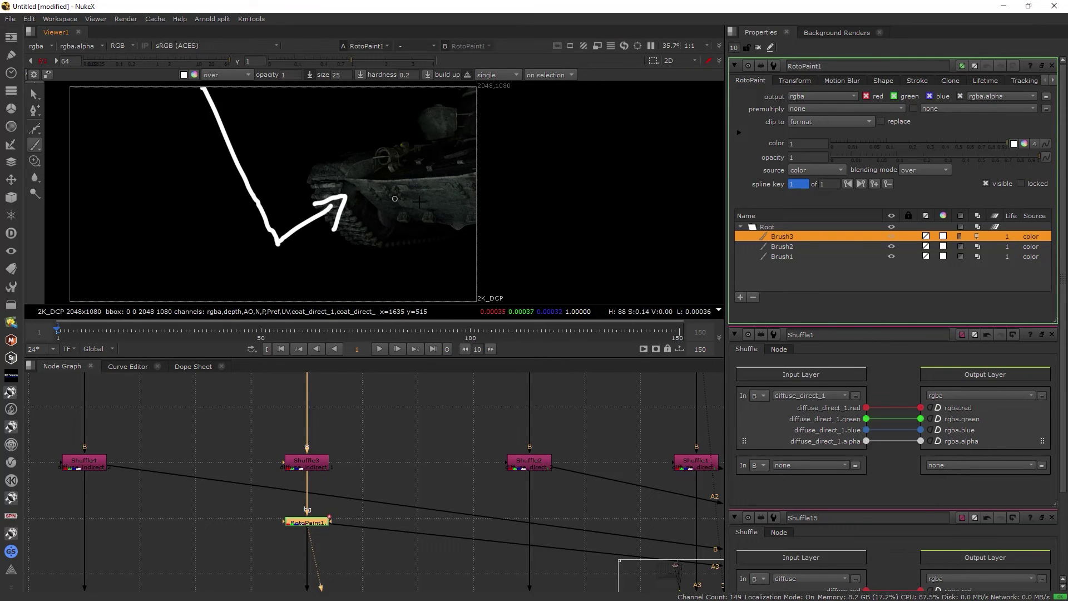
mouse_move(216, 105)
left_mouse_down()
mouse_move(380, 222)
mouse_move(392, 244)
left_mouse_up()
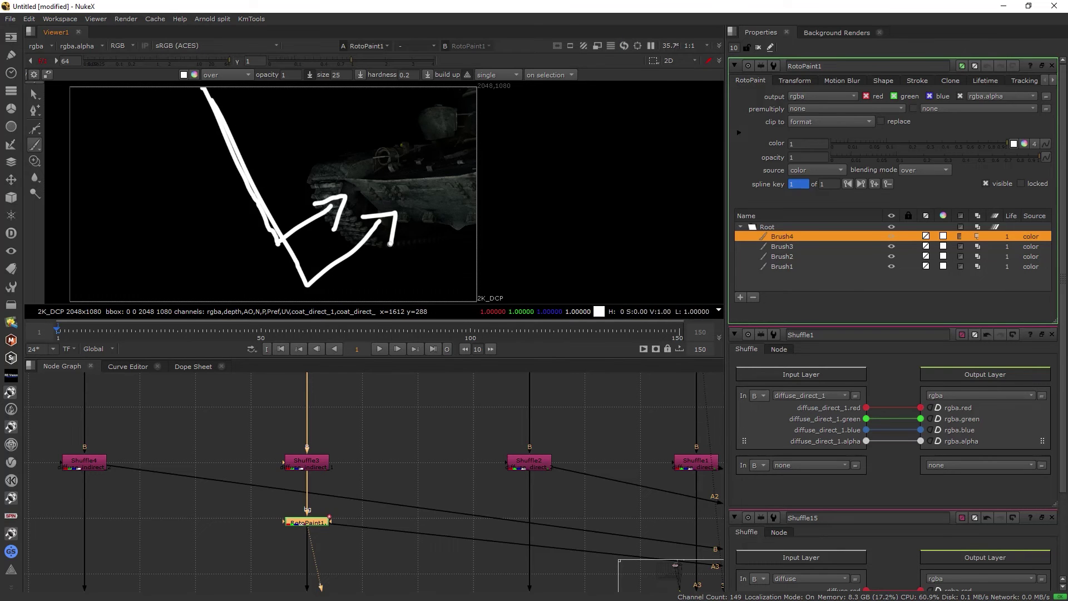
scroll(388, 442, "down", 3)
scroll(389, 456, "up", 4)
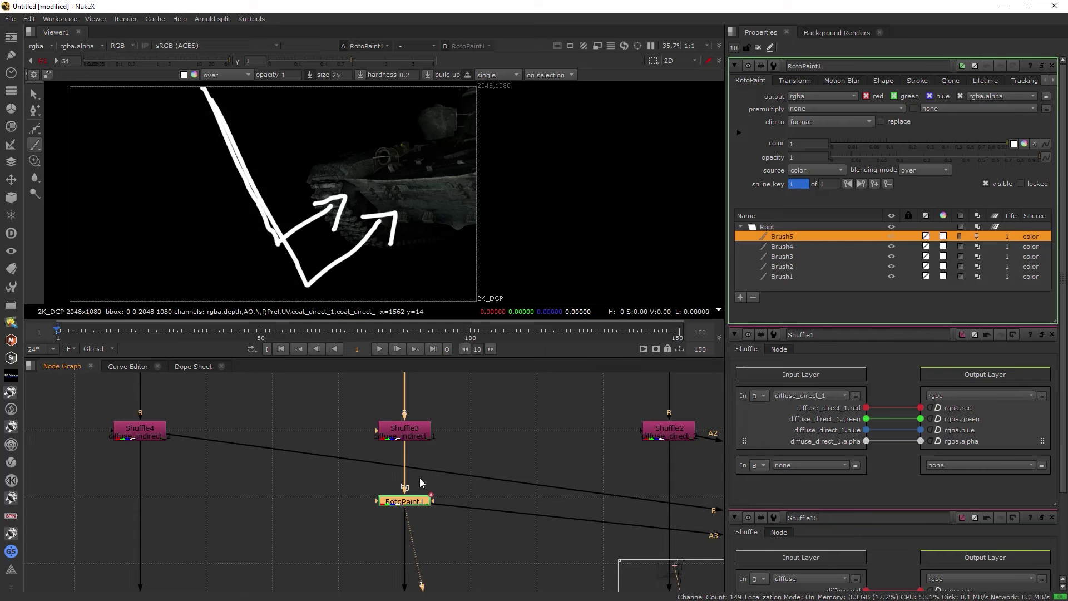
key("d")
Display the first specular direct pass from Shuffle6 in the viewer
scroll(412, 501, "down", 6)
middle_click_drag(464, 490, 593, 458)
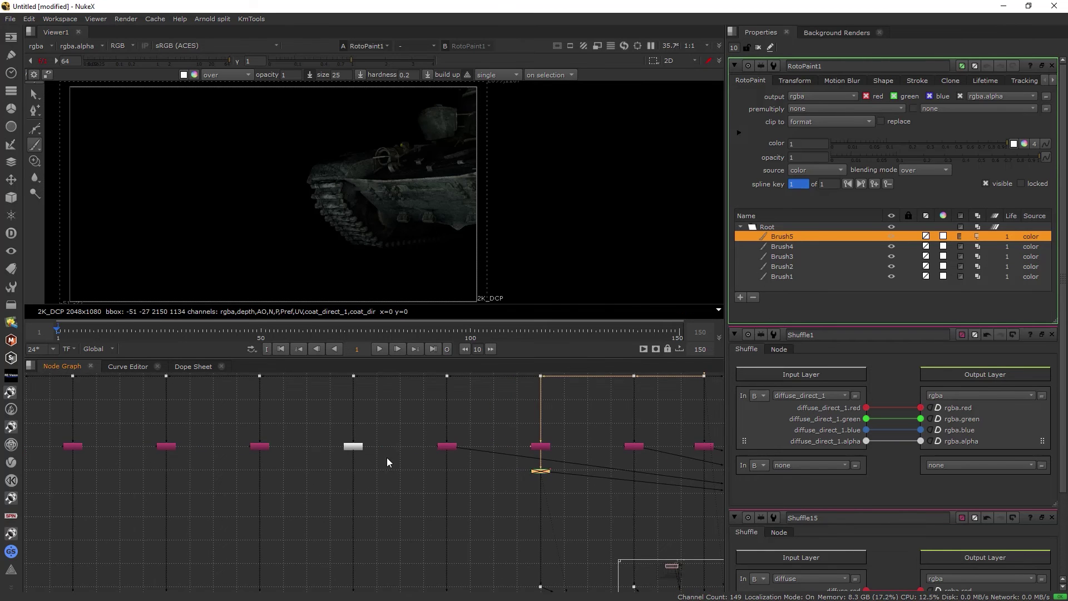
scroll(374, 454, "up", 5)
scroll(367, 439, "down", 5)
middle_click_drag(434, 443, 581, 433)
scroll(413, 436, "up", 6)
left_click(427, 417)
scroll(435, 419, "down", 4)
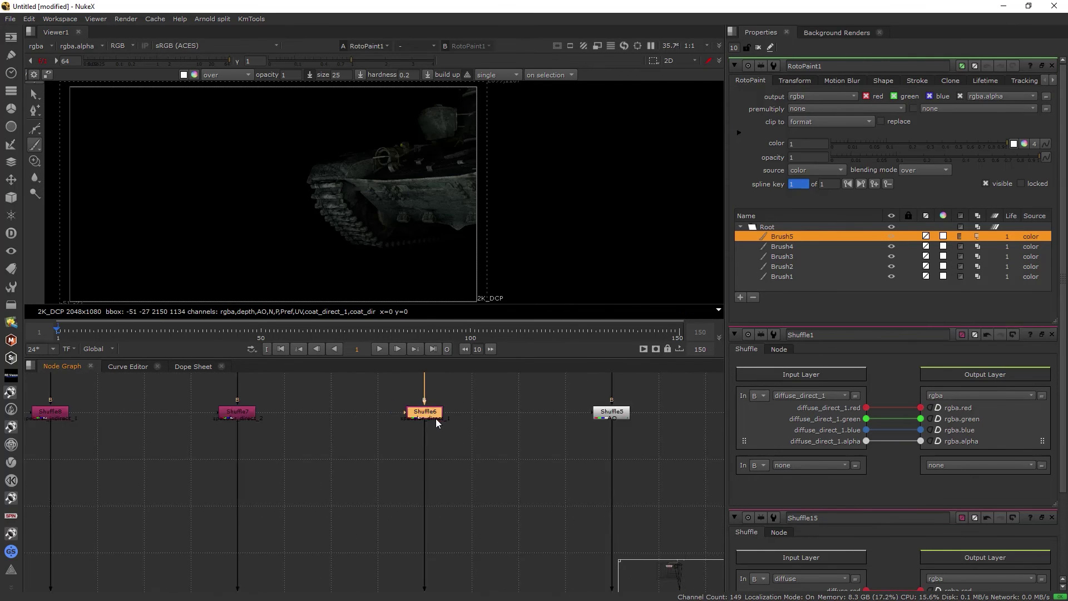
middle_click_drag(428, 425, 492, 448)
scroll(495, 447, "up", 3)
key("1")
scroll(500, 446, "down", 3)
Display the specular_indirect_1 pass from Shuffle8 in the viewer
scroll(500, 438, "up", 4)
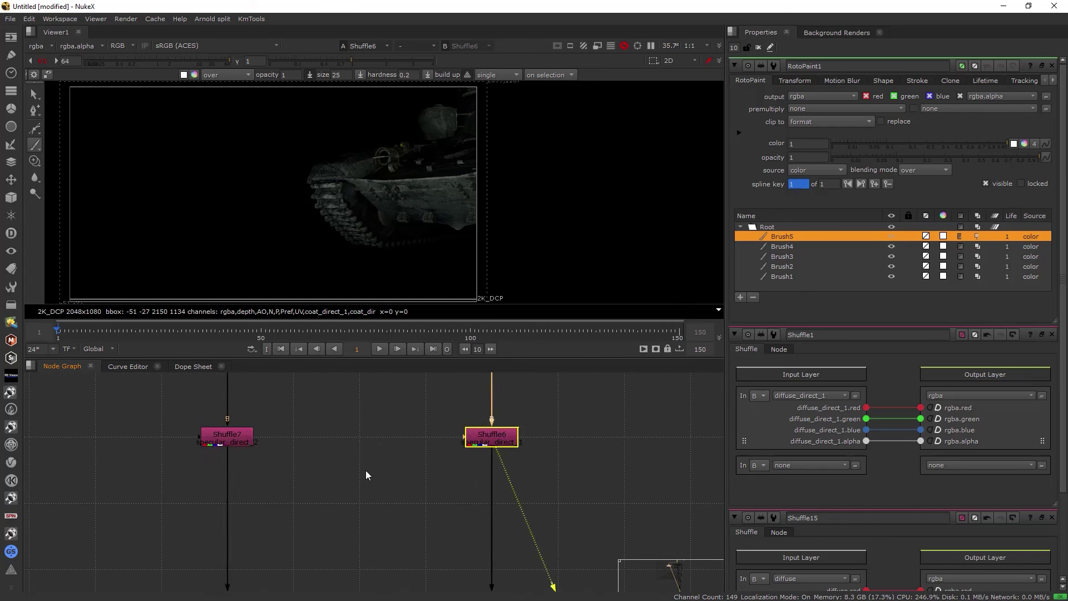
scroll(362, 470, "down", 4)
scroll(455, 463, "up", 2)
middle_click_drag(267, 471, 503, 474)
scroll(455, 463, "up", 3)
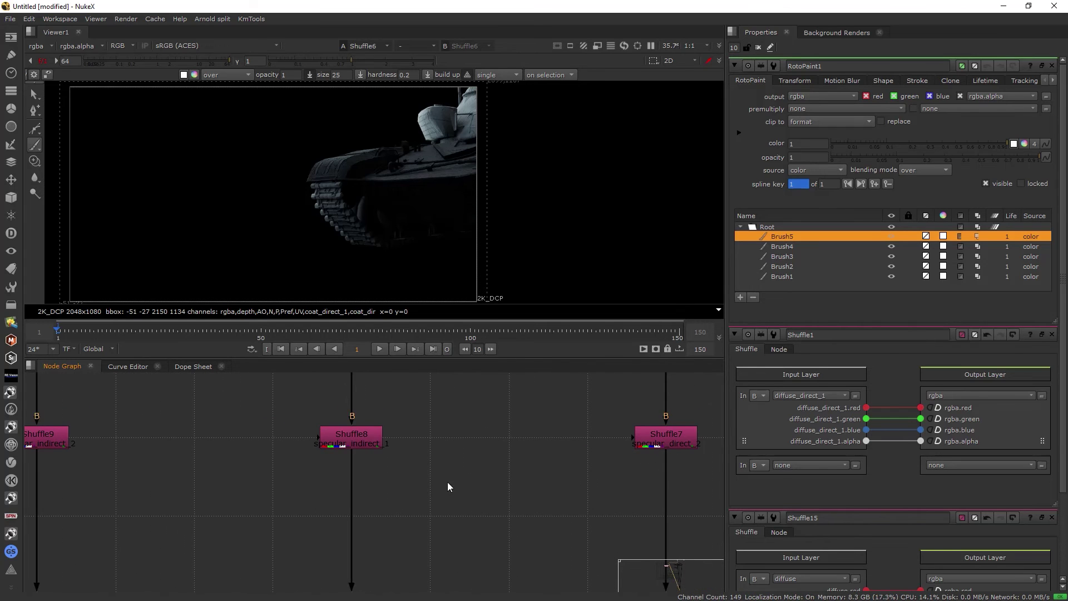
left_click(346, 440)
key("1")
Examine the remaining direct and indirect shuffles beyond Shuffle8, including Shuffle11, Shuffle12 and Shuffle13
scroll(363, 456, "down", 2)
middle_click_drag(363, 456, 592, 456)
middle_click_drag(404, 452, 425, 459)
left_click_drag(458, 479, 367, 419)
middle_click_drag(358, 436, 506, 438)
left_click_drag(374, 476, 273, 415)
middle_click_drag(258, 425, 551, 429)
scroll(466, 479, "down", 1)
left_click_drag(468, 486, 348, 415)
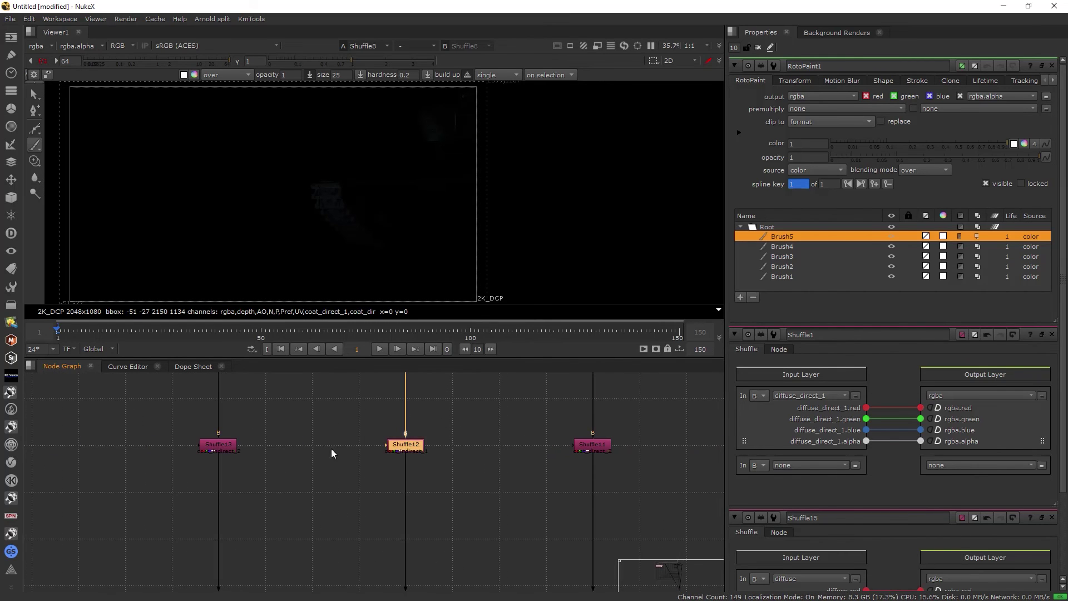
left_click_drag(301, 485, 81, 384)
scroll(409, 458, "down", 2)
middle_click_drag(410, 458, 258, 457)
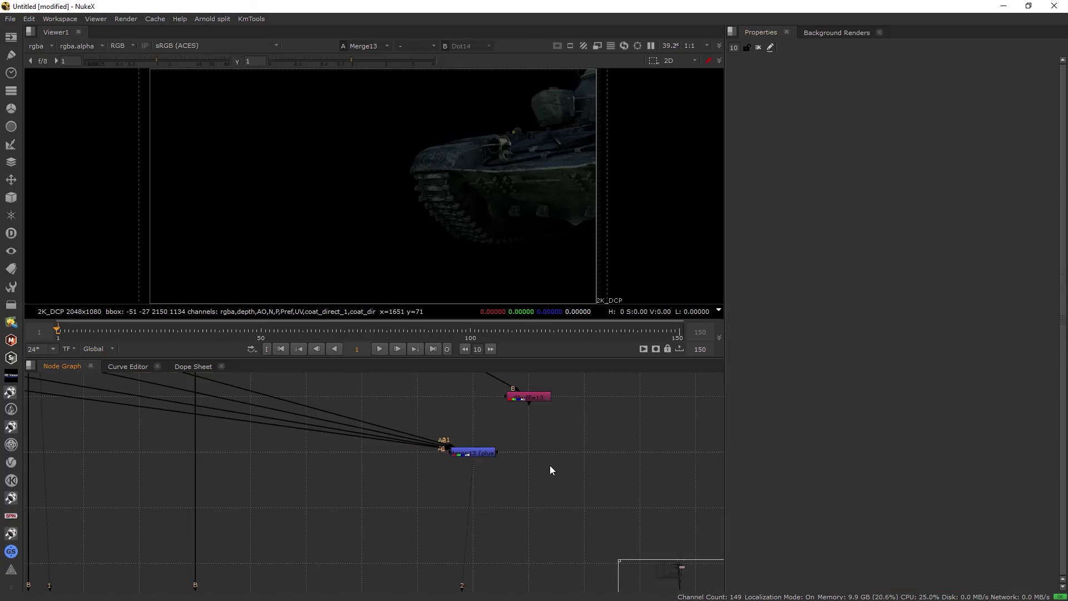
Add a Copy node below the last plus merge of the rebuilt pass chain
scroll(549, 465, "down", 3)
key("space")
middle_click_drag(549, 509, 496, 187)
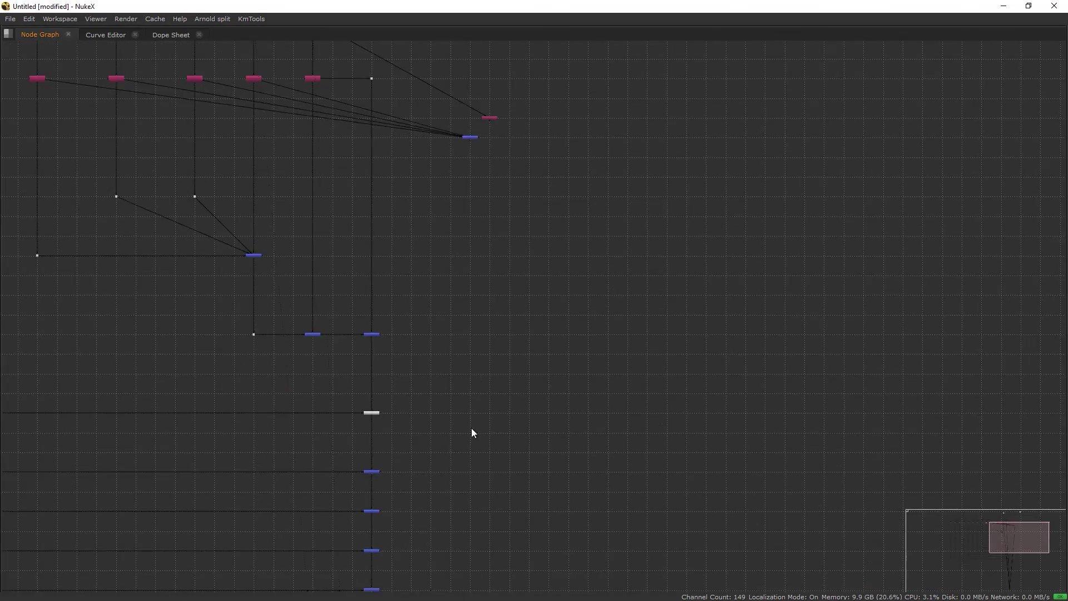
middle_click_drag(472, 428, 472, 300)
scroll(428, 412, "up", 3)
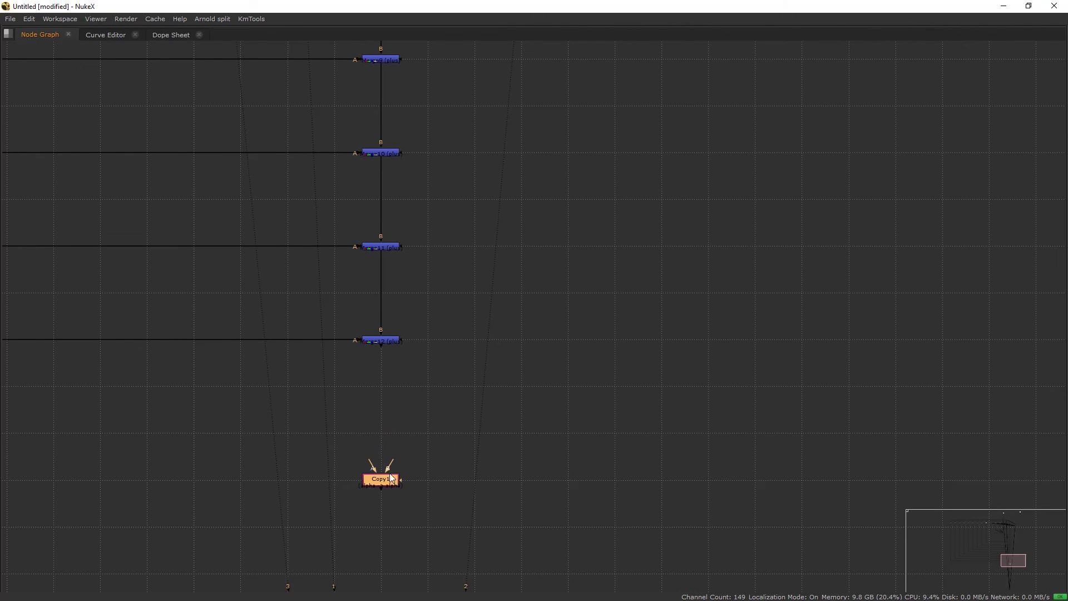
Connect Copy1 below the merge chain and route its A input to the original render line through right-angle dots
left_click_drag(391, 463, 502, 337)
scroll(570, 483, "down", 3)
middle_click_drag(497, 133, 502, 337)
left_click_drag(502, 337, 496, 228)
middle_click_drag(502, 337, 501, 478)
left_click_drag(496, 228, 355, 198, "ctrl")
middle_click_drag(497, 56, 453, 272)
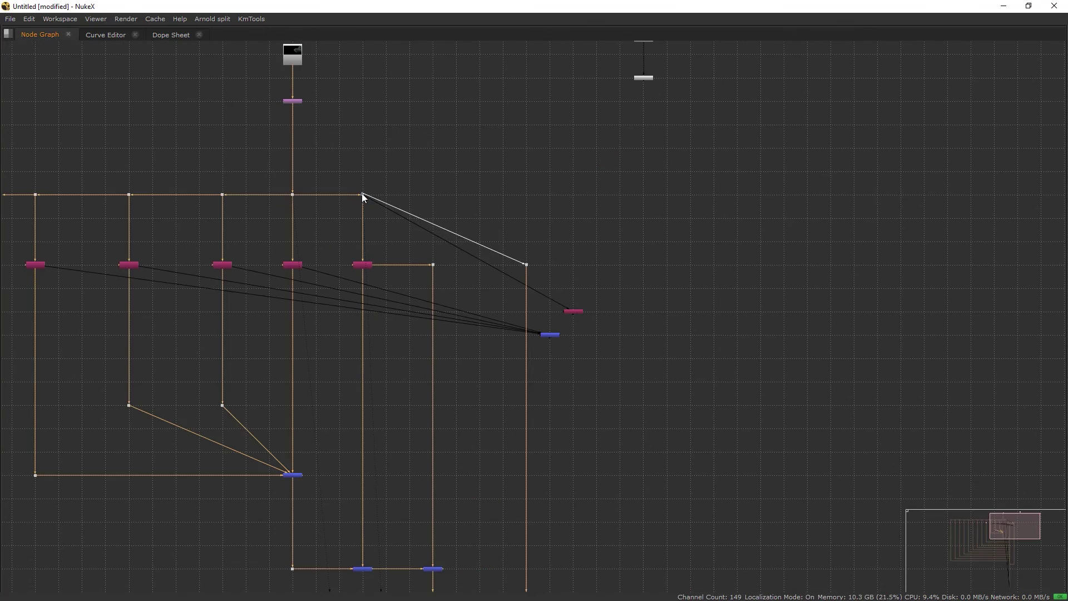
left_click_drag(362, 194, 362, 195)
scroll(443, 257, "down", 4)
middle_click_drag(475, 483, 470, 295)
scroll(448, 464, "up", 4)
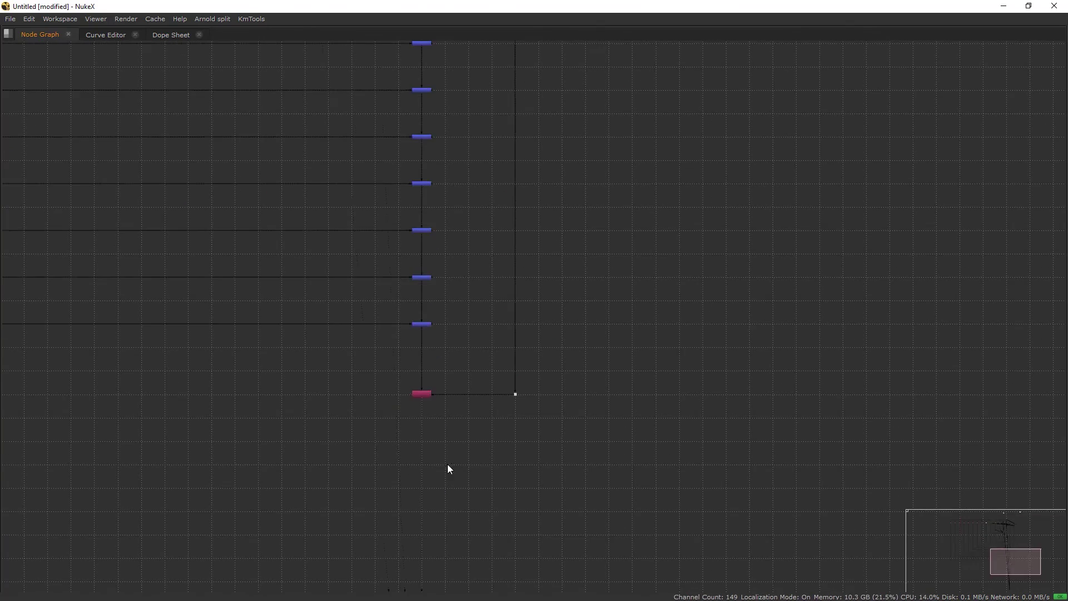
scroll(450, 469, "up", 2)
Check the alpha channel of Copy1 in the viewer and return to the colour view
key("space")
key("a")
key("a")
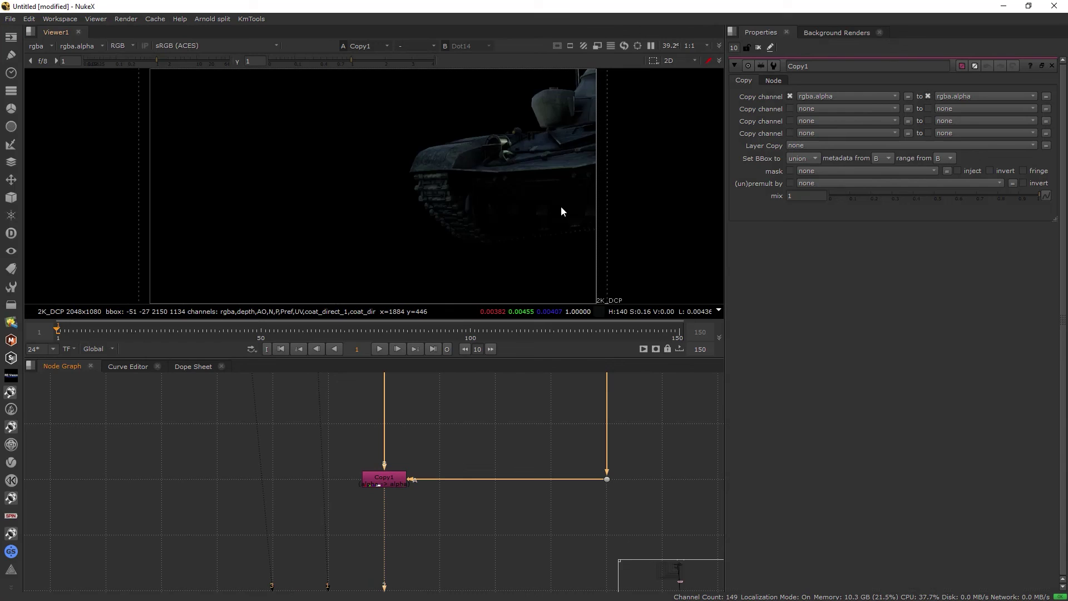
key("a")
key("a")
key("a")
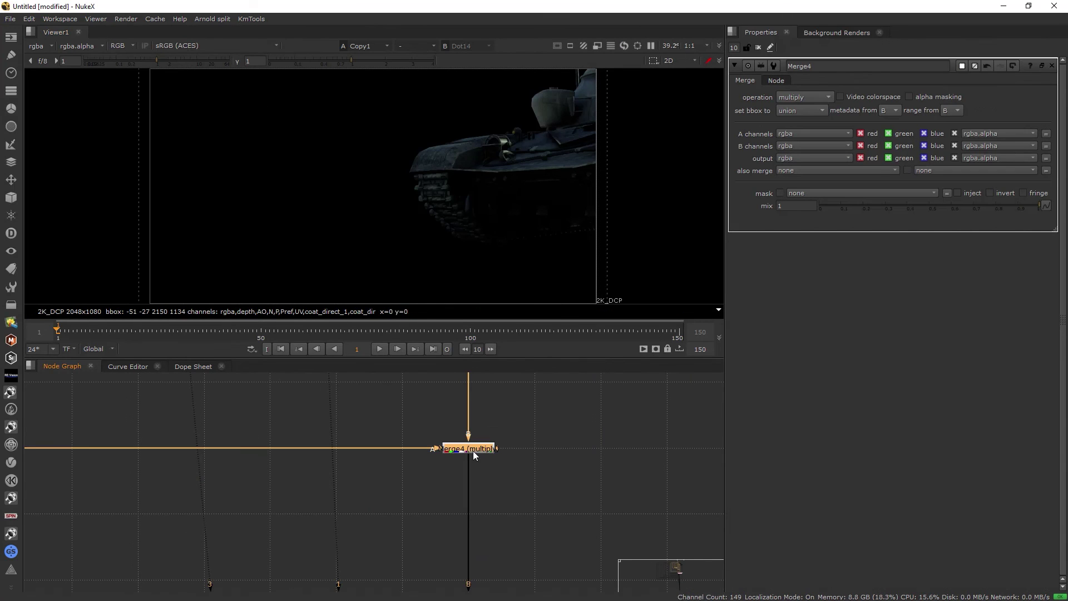
Compare mix strengths on the multiply merge Merge4, set the mix to about 0.185 and close its properties
left_click_drag(887, 204, 853, 205)
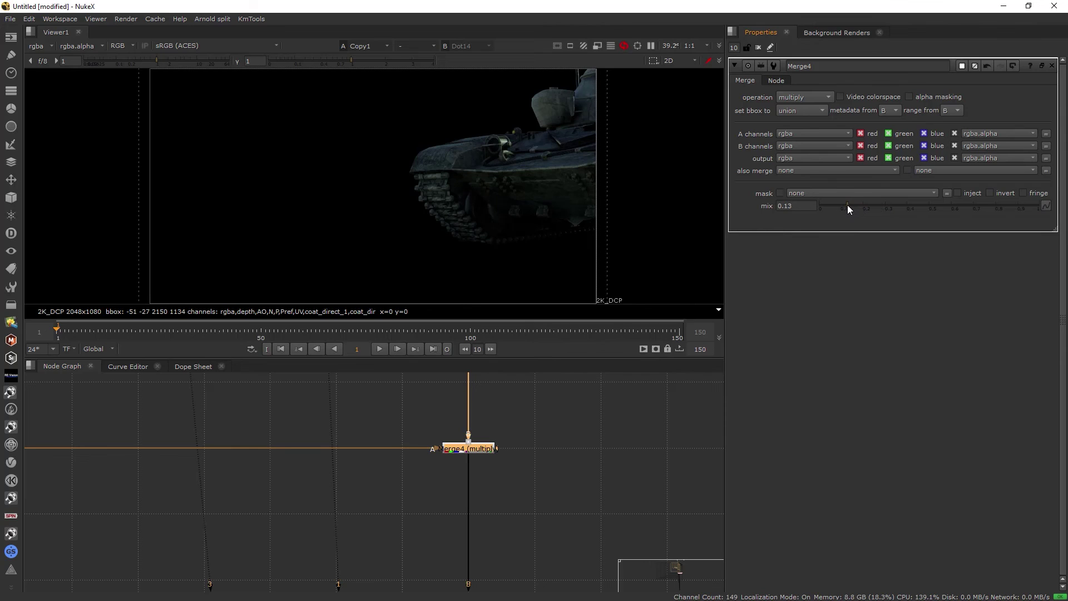
left_click(940, 206, "ctrl")
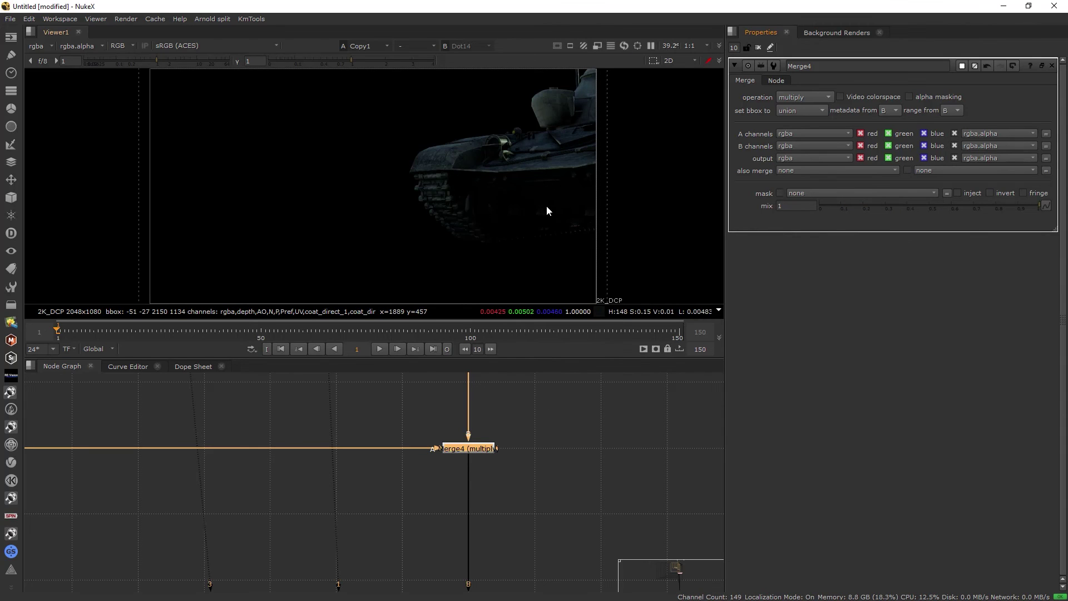
key("ctrl+z")
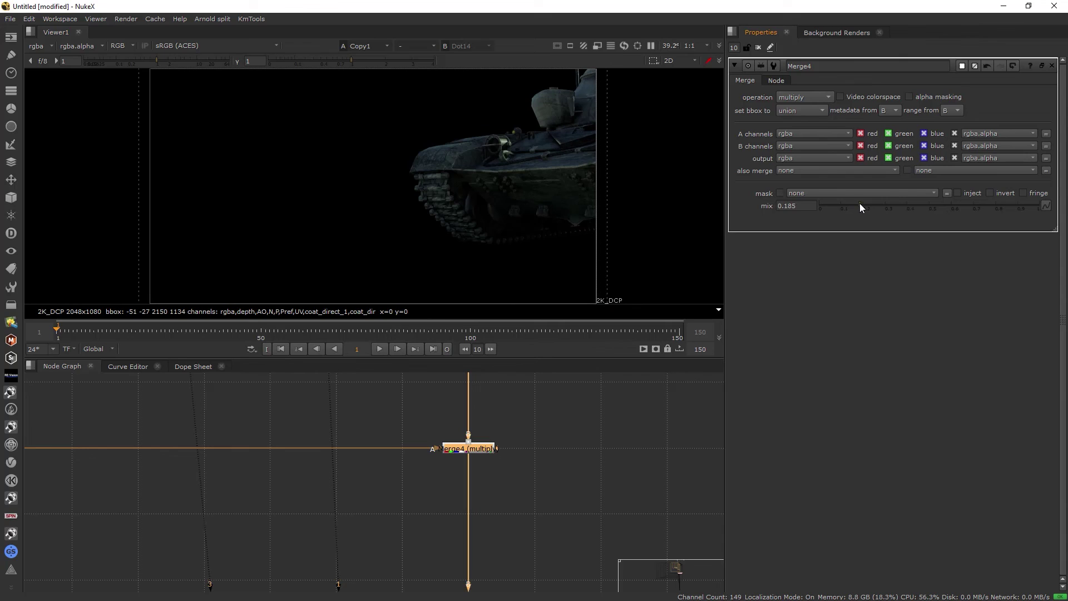
left_click_drag(861, 204, 860, 203)
left_click(757, 47)
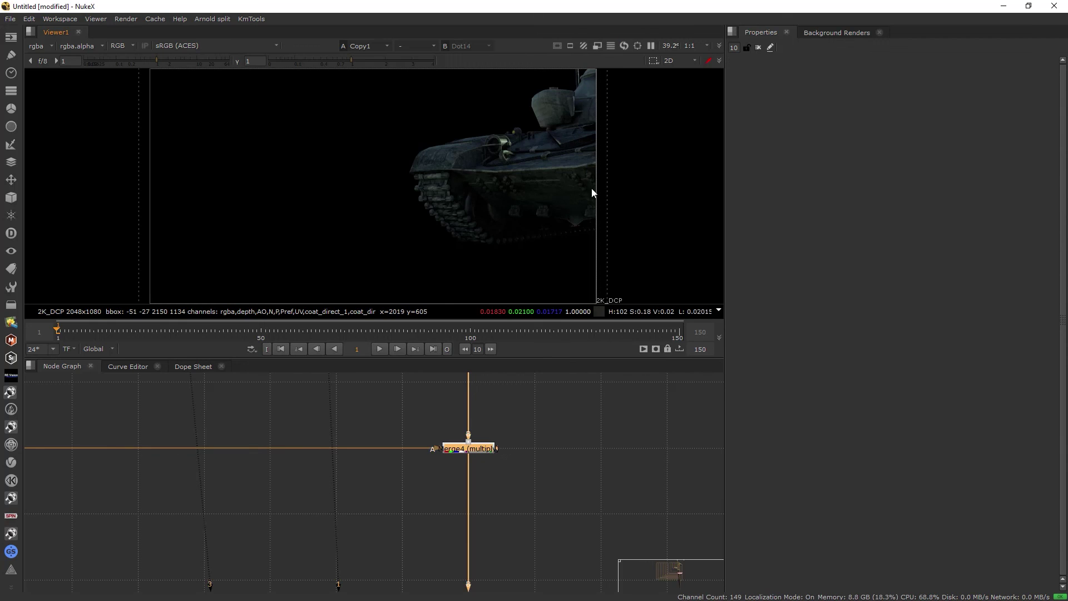
Delete the diffuse test merge and shuffle beside the node tree and square up the original render line's corner dot
left_click(598, 456)
key("space")
scroll(537, 424, "down", 8)
middle_click_drag(538, 428, 426, 243)
middle_click_drag(418, 297, 482, 408)
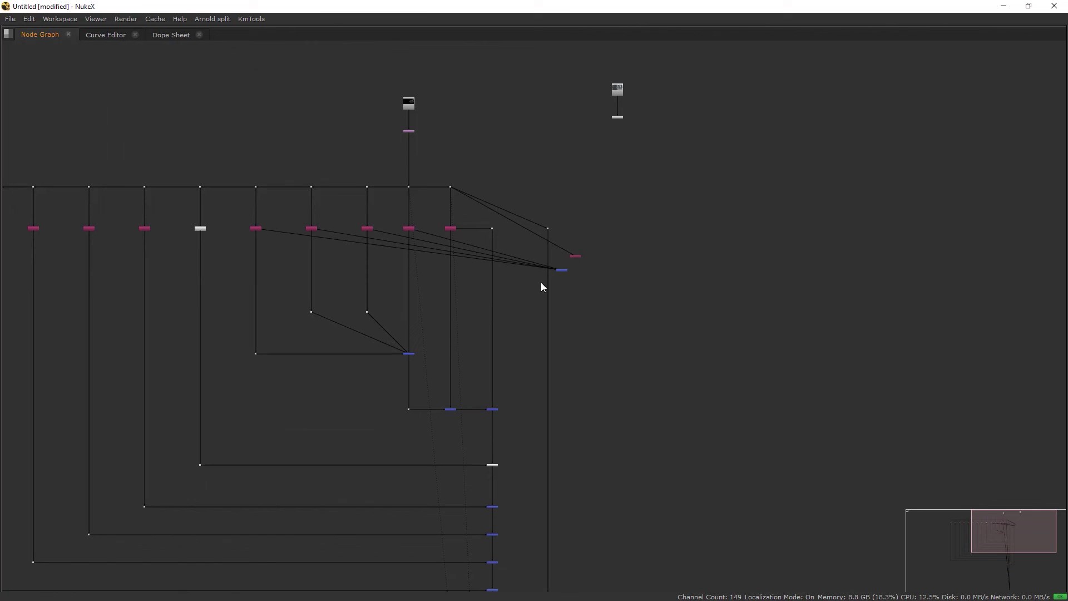
left_click_drag(609, 292, 545, 187)
key("Delete")
Duplicate the Copy1 node in the empty space below it
scroll(586, 317, "down", 3)
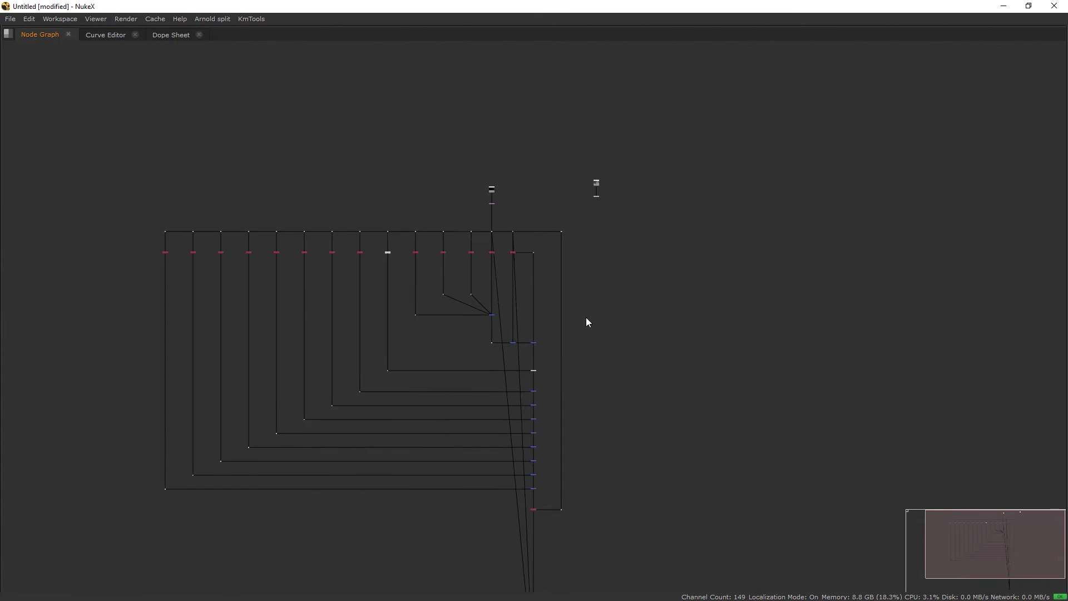
middle_click_drag(586, 317, 585, 262)
scroll(569, 429, "up", 5)
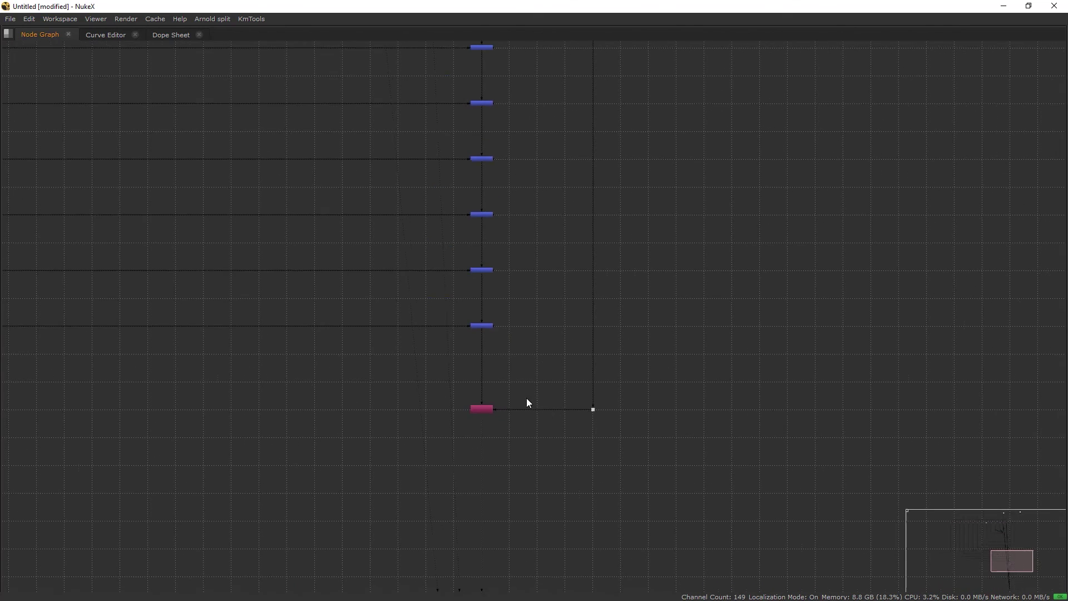
scroll(478, 399, "up", 3)
left_click(376, 375)
key("ctrl+c")
left_click(410, 479)
key("ctrl+v")
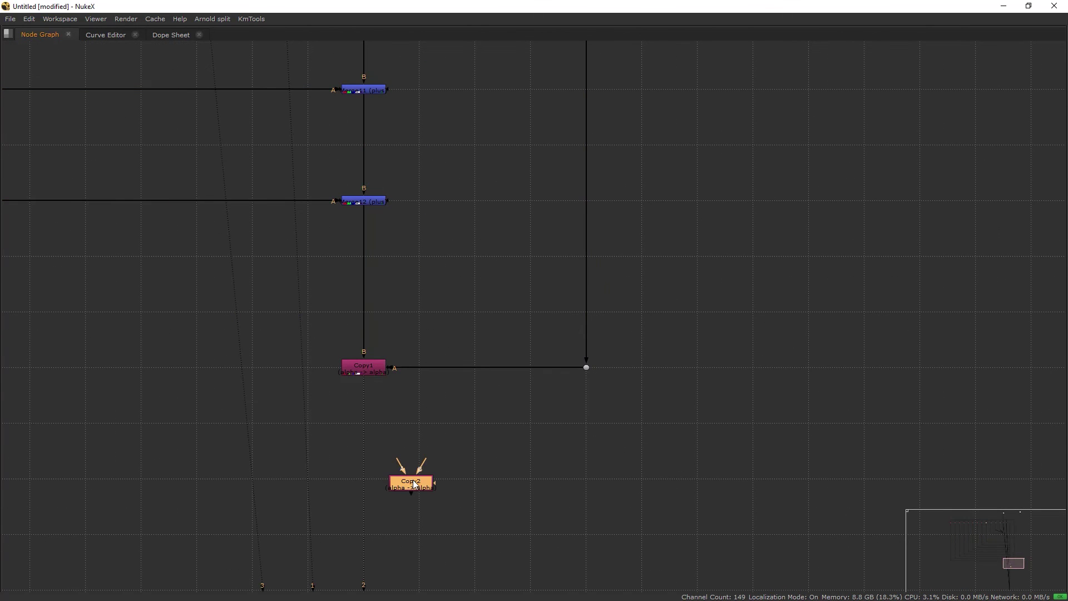
Connect Copy2 directly under Copy1 and link its A input to the original render line through a right-angle dot
left_click_drag(410, 478, 360, 470)
left_click_drag(595, 387, 586, 368)
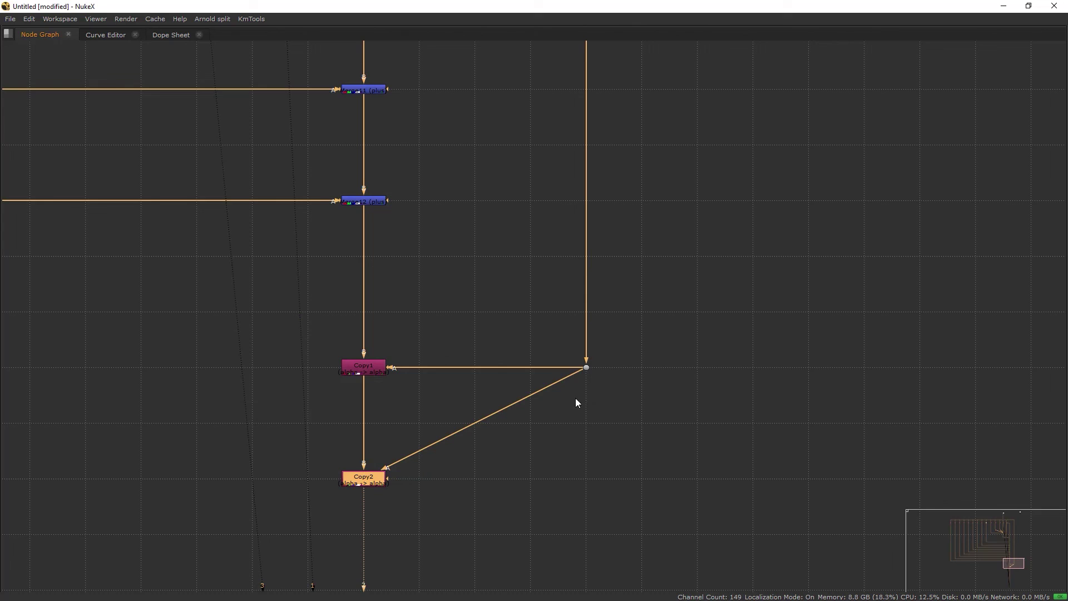
left_click_drag(482, 426, 582, 476, "ctrl")
Set Copy2 to copy depth.Z to depth.Z and close its properties
key("space")
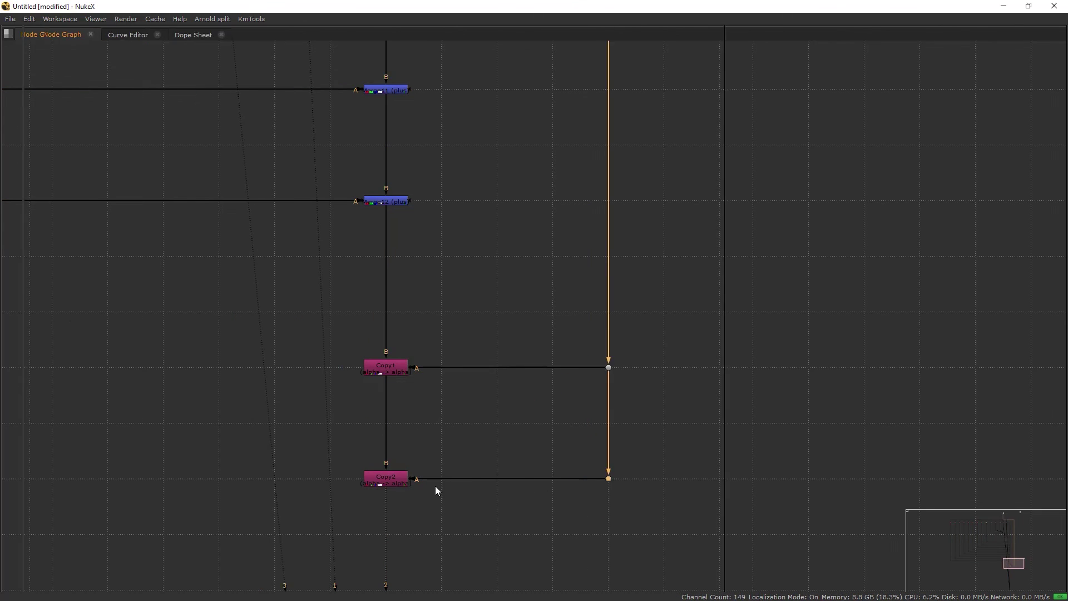
left_click(829, 95)
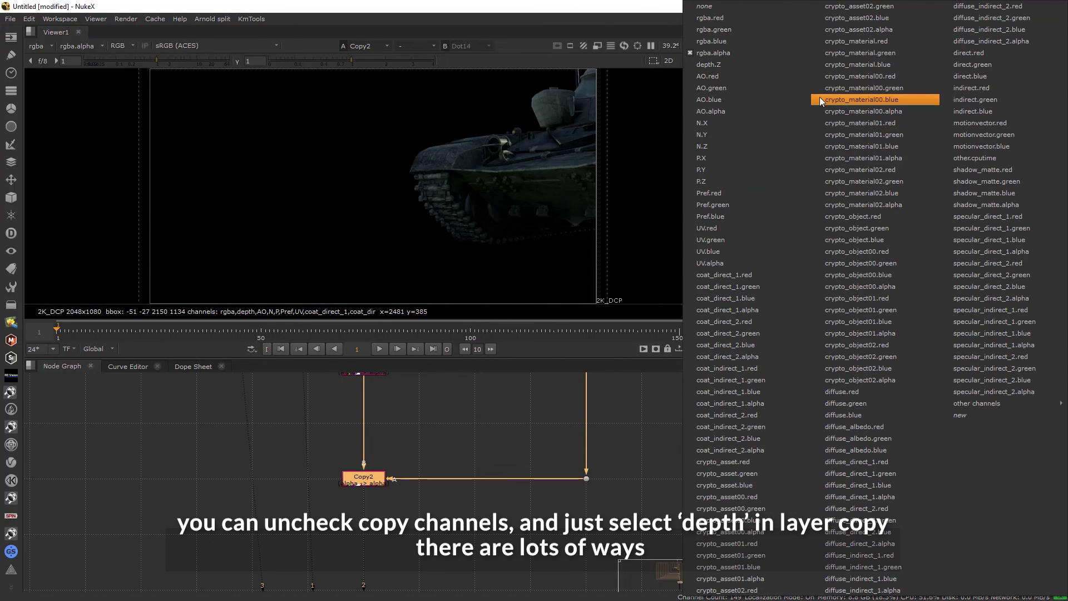
left_click(722, 62)
left_click(939, 99)
left_click(728, 67)
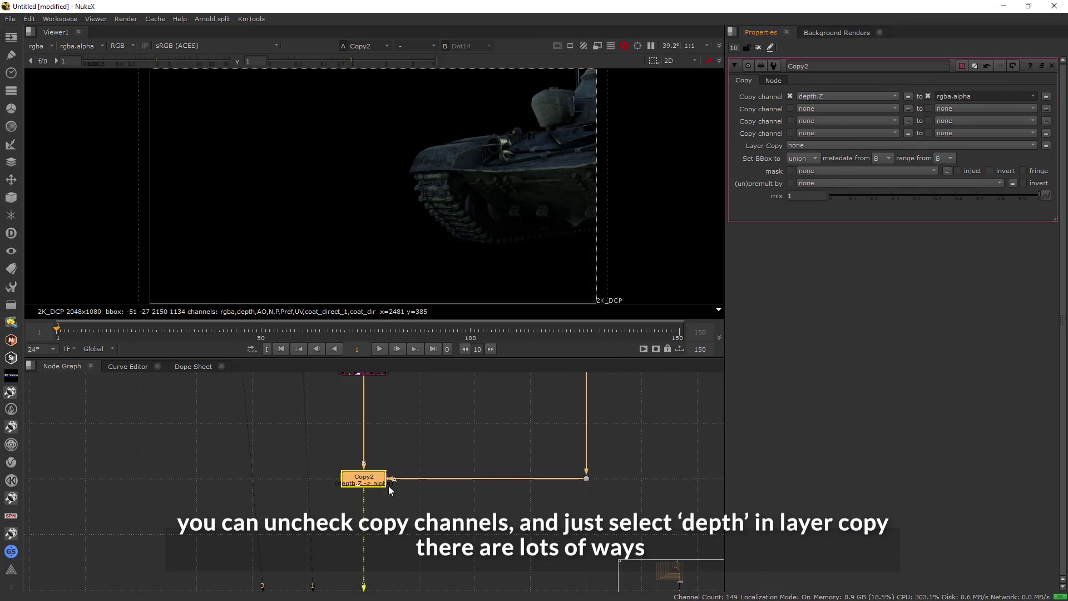
left_click(445, 460)
left_click(758, 48)
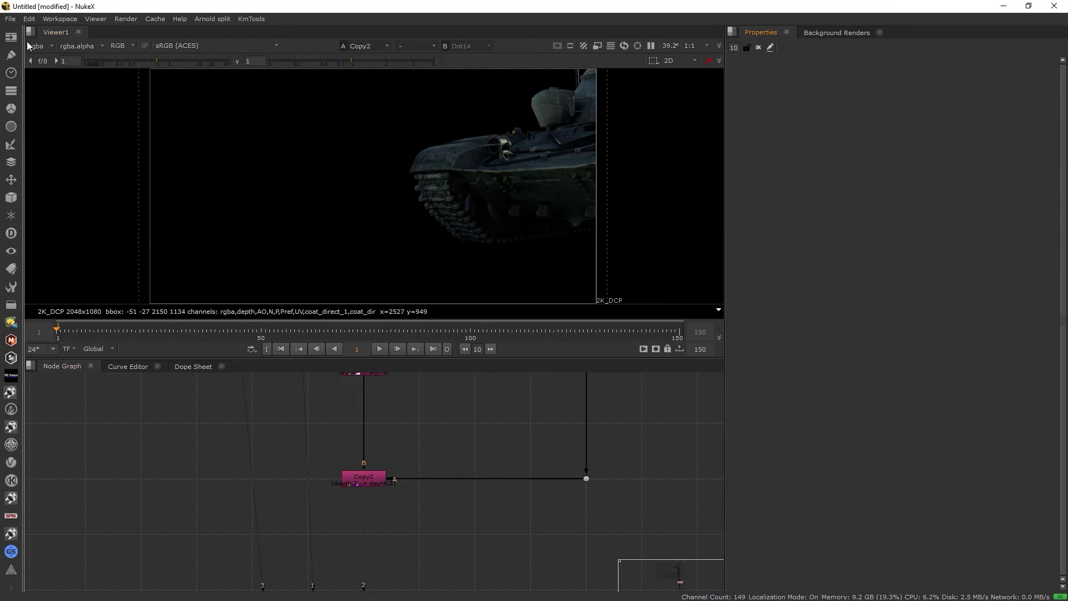
Inspect Copy2's depth layer in the viewer at reduced gain, restore the gain and return to the rgba layer
left_click(42, 46)
left_click(42, 92)
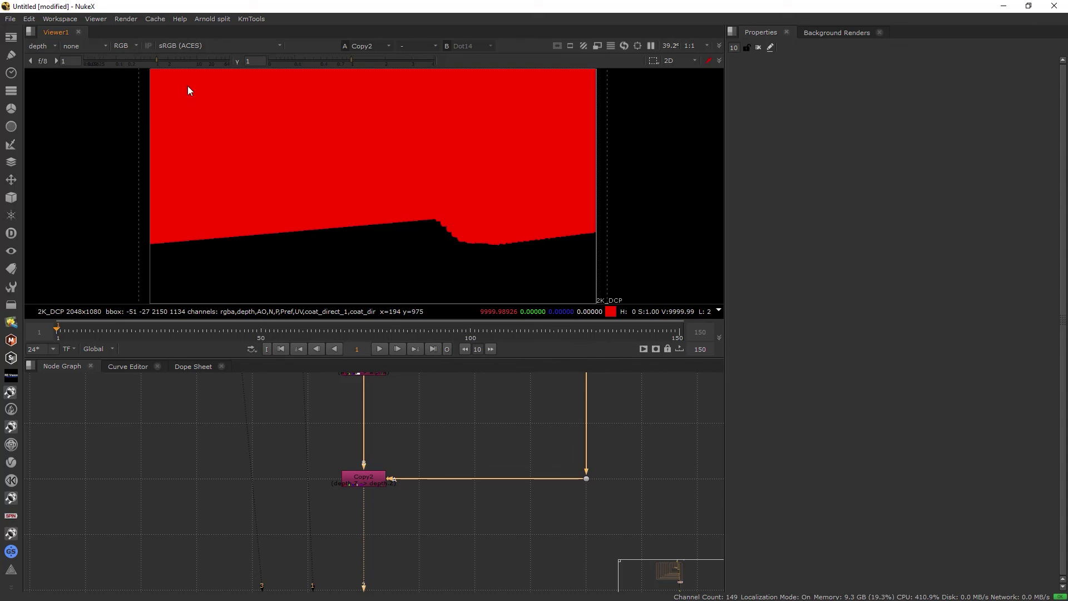
left_click_drag(156, 60, 92, 59)
left_click(40, 59)
left_click(30, 49)
left_click(49, 79)
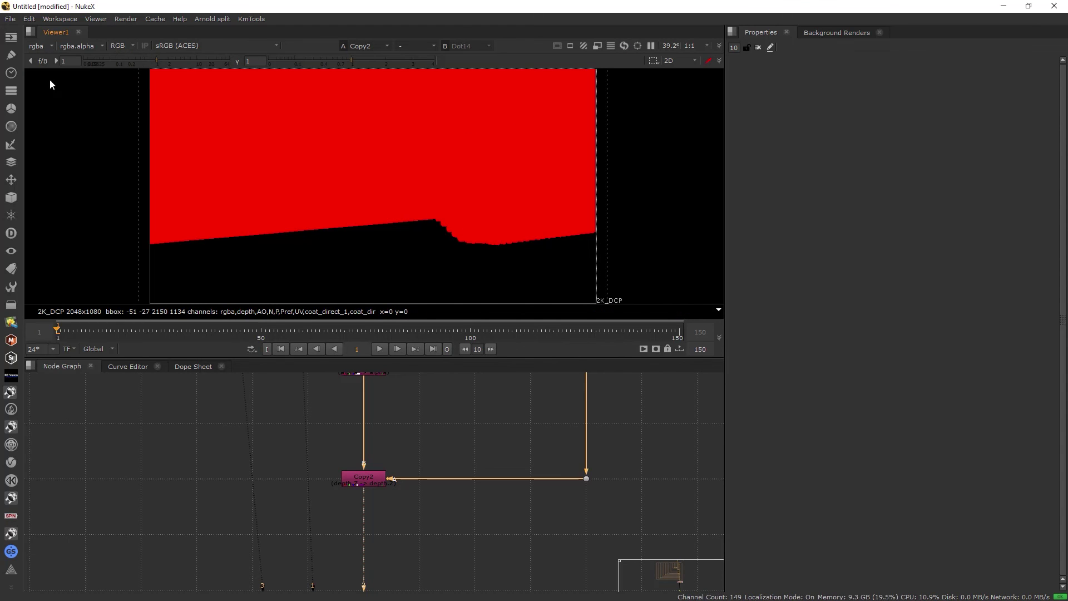
scroll(445, 482, "down", 3)
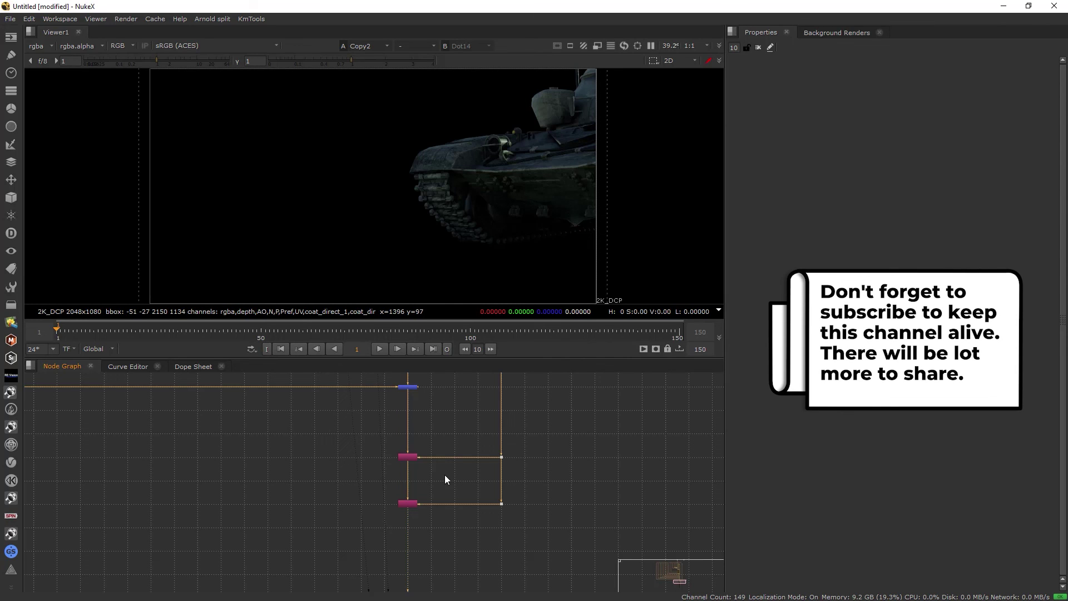
scroll(392, 491, "up", 2)
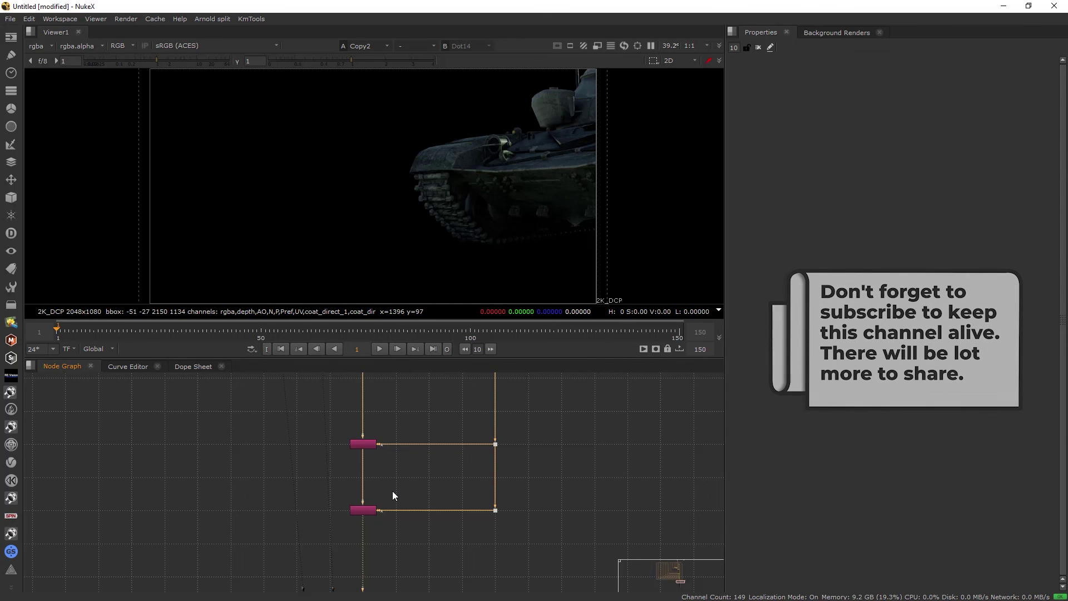
scroll(392, 492, "down", 3)
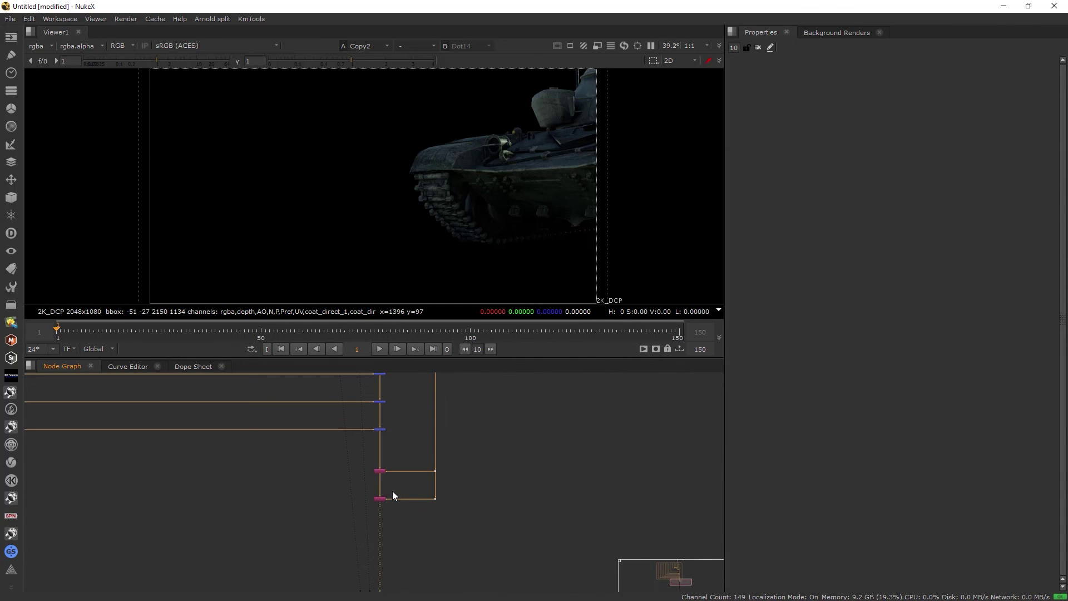
scroll(392, 490, "up", 3)
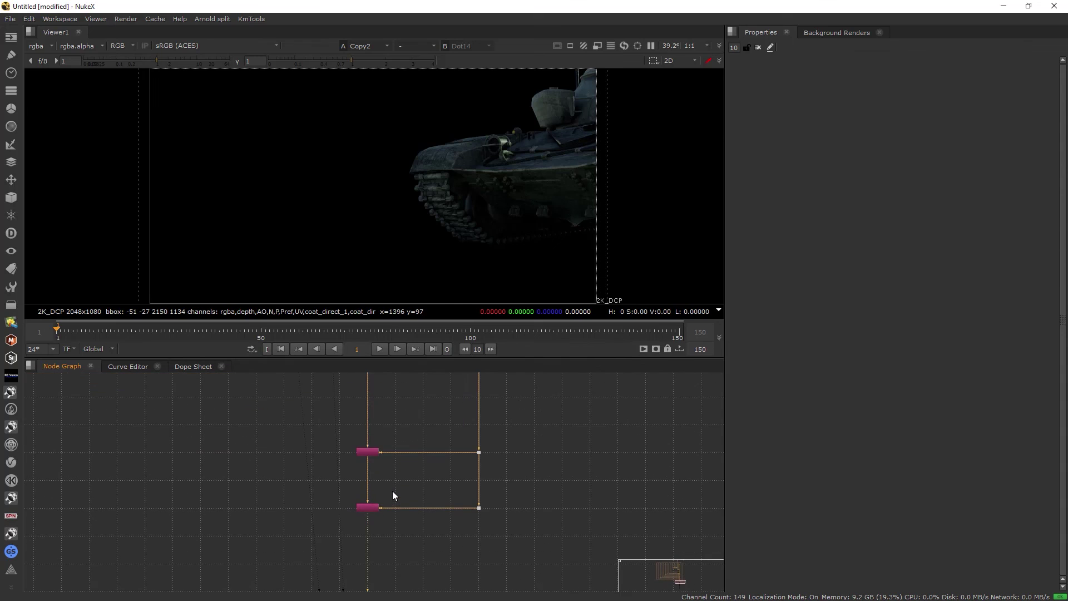